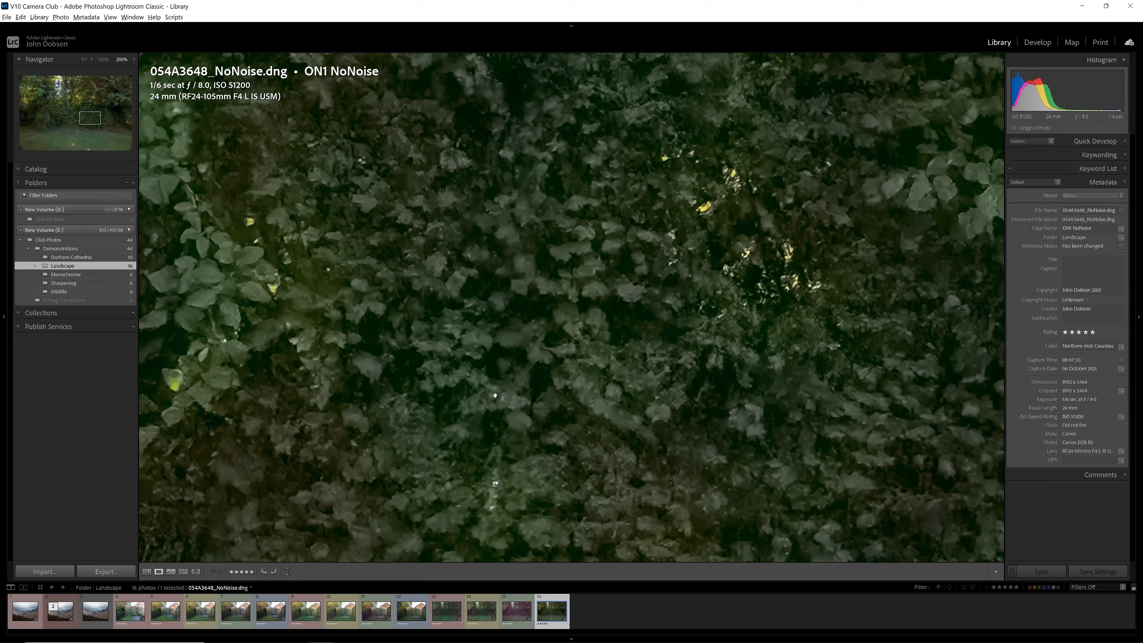
Step: In Lightroom Classic, open the Durham Cathedral folder and set IMG_9680.CR2's luminance and colour noise reduction to 0
mouse_move(708, 631)
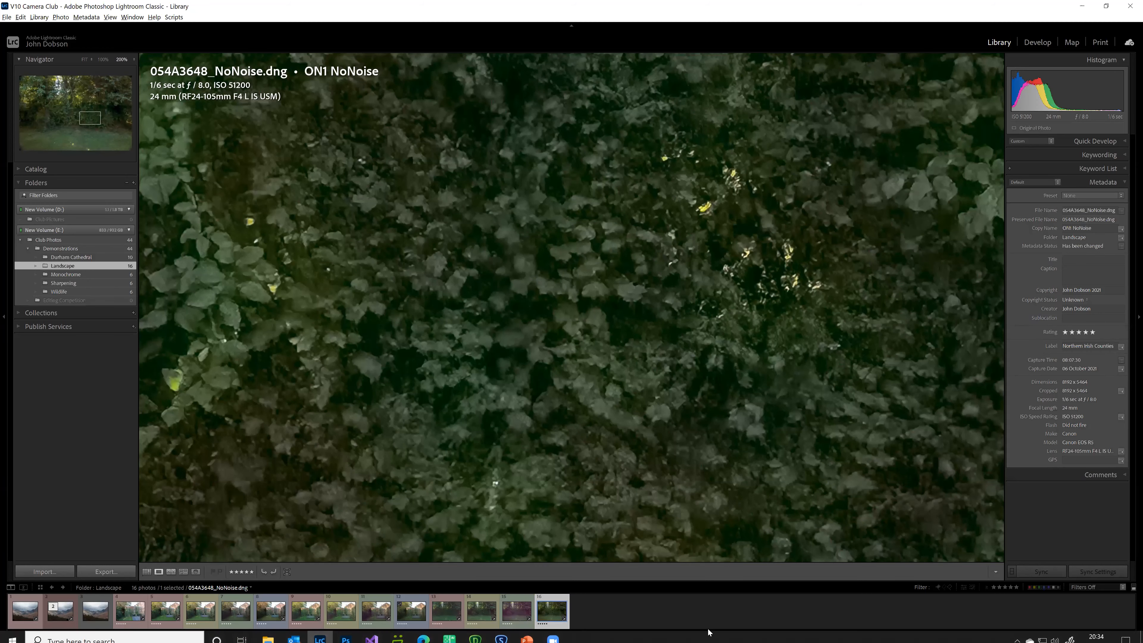
click(323, 632)
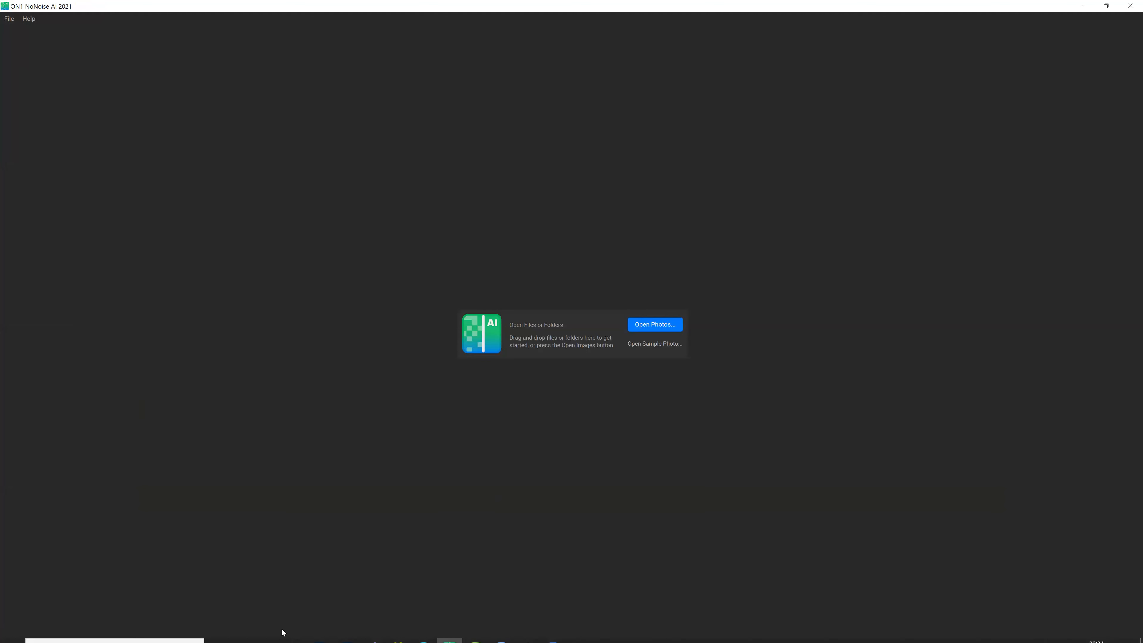
click(320, 632)
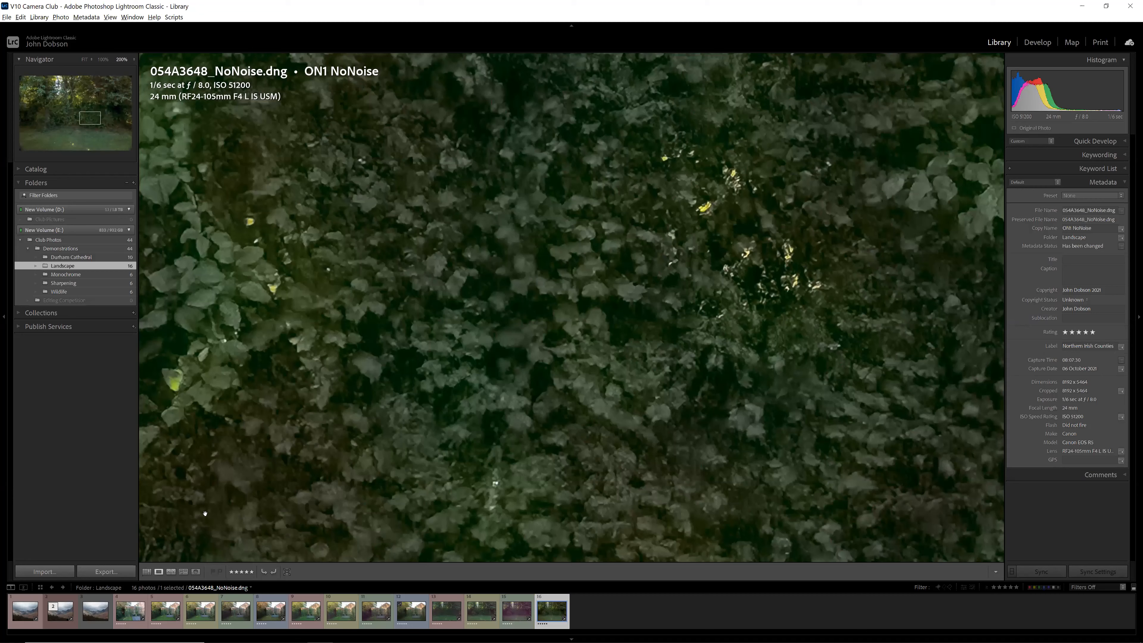
click(53, 260)
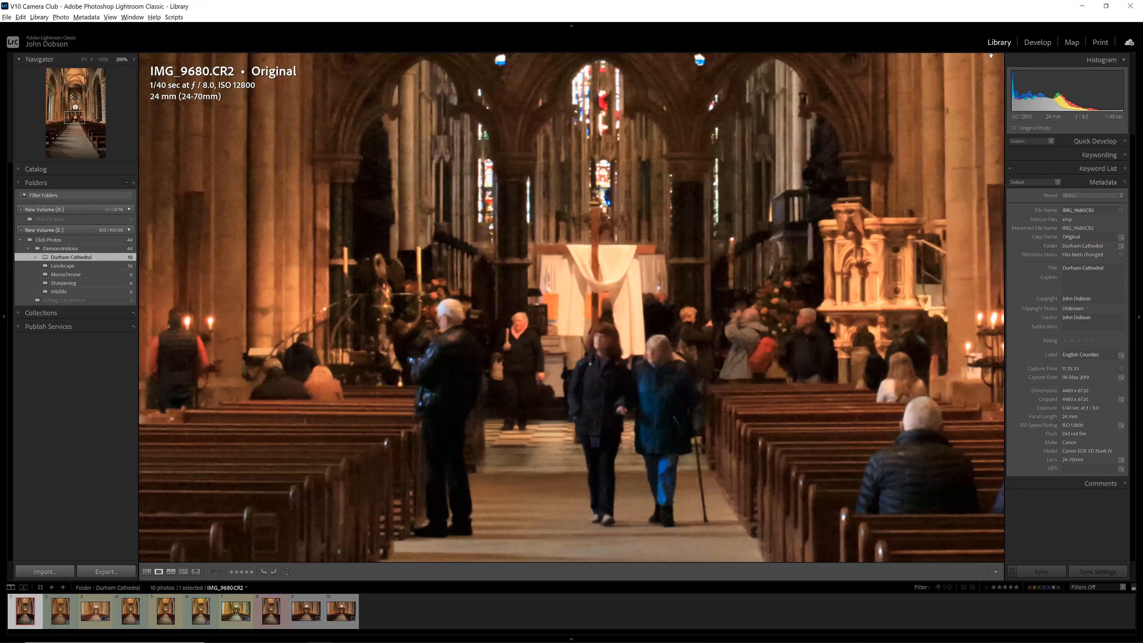
click(1029, 43)
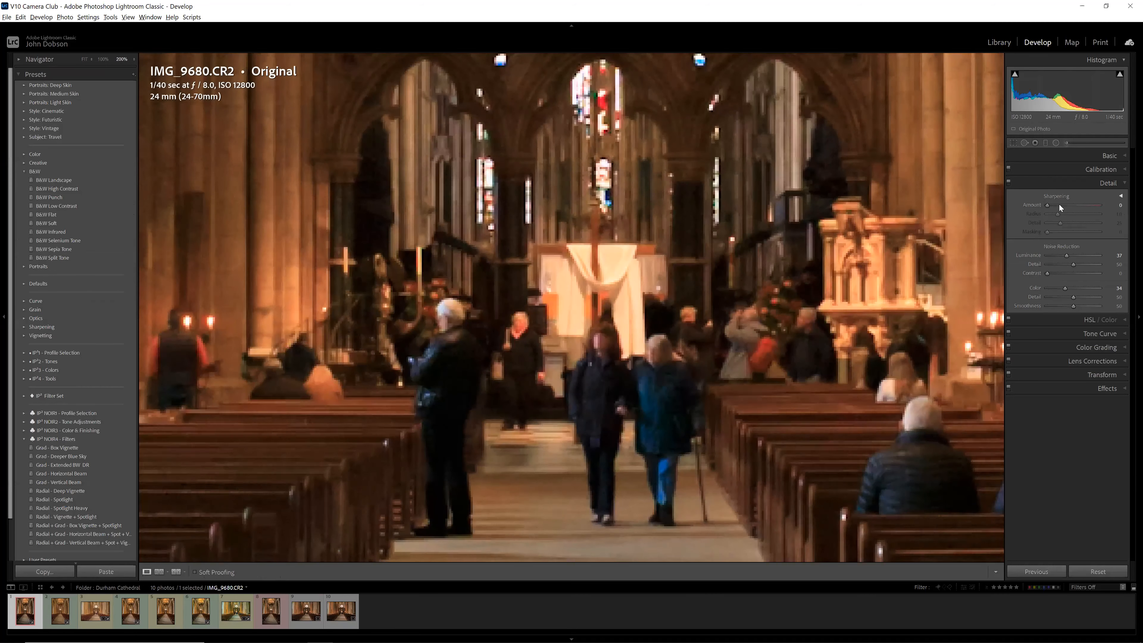
drag(1037, 293, 1047, 258)
Step: Open IMG_9680.CR2 in Topaz DeNoise AI as an uncompressed 16-bit ProPhoto RGB TIFF copy with Lightroom adjustments, resolution 300
right_click(518, 274)
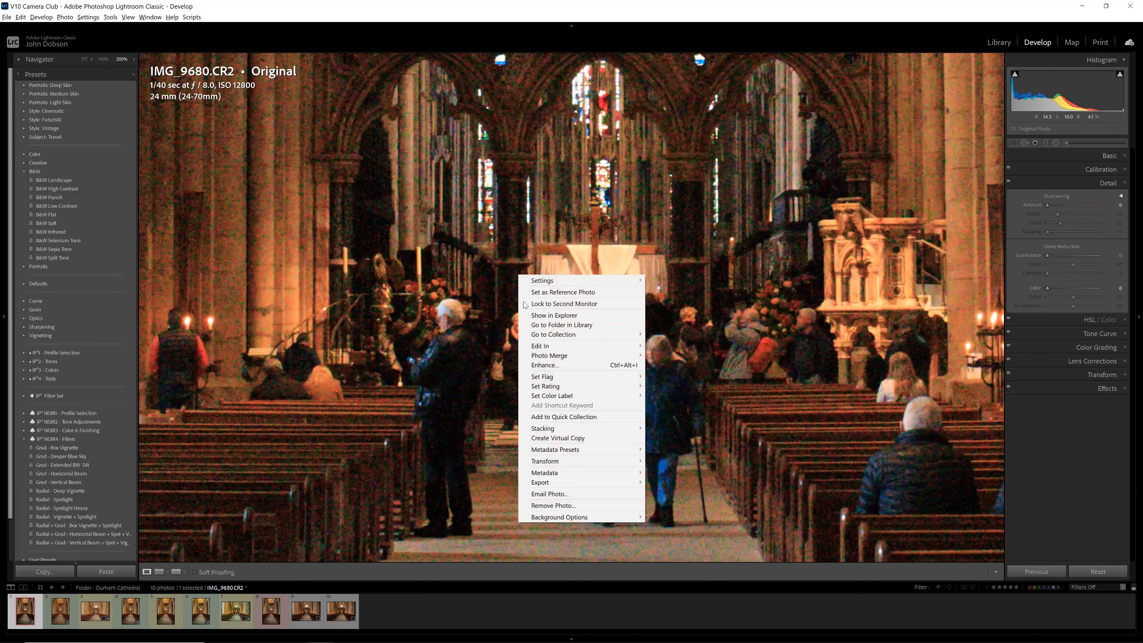
mouse_move(544, 346)
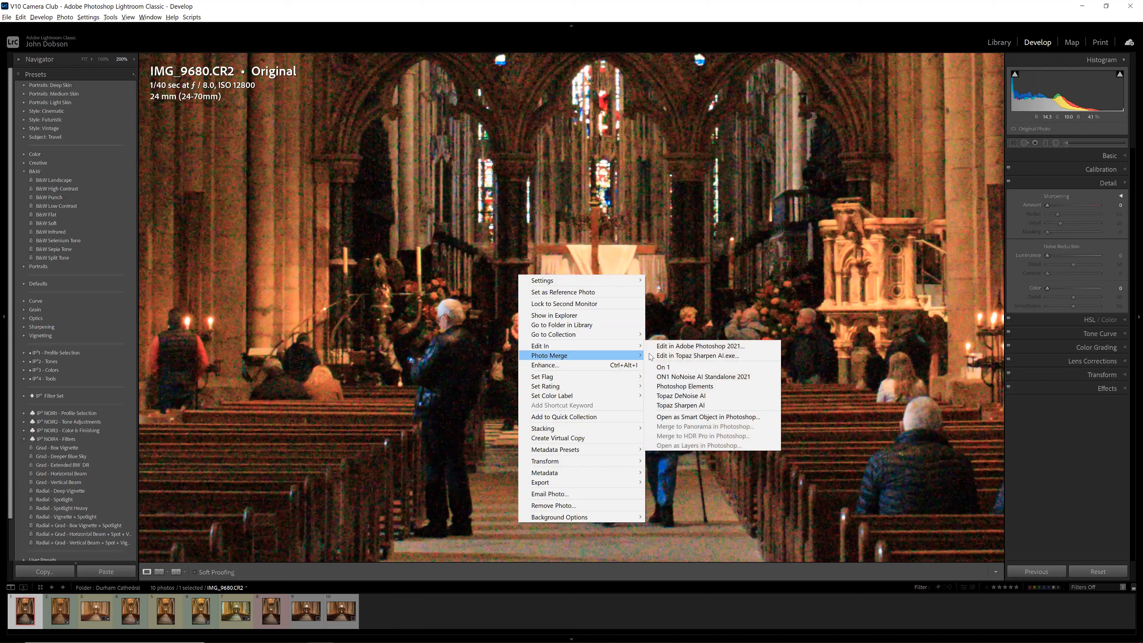
click(682, 398)
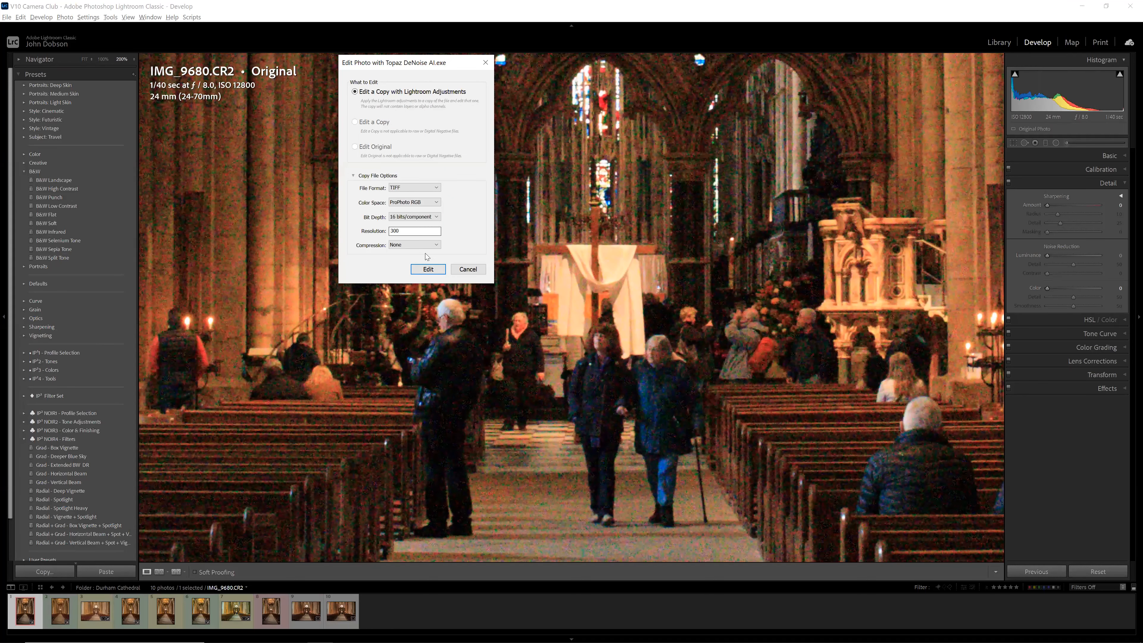
click(428, 269)
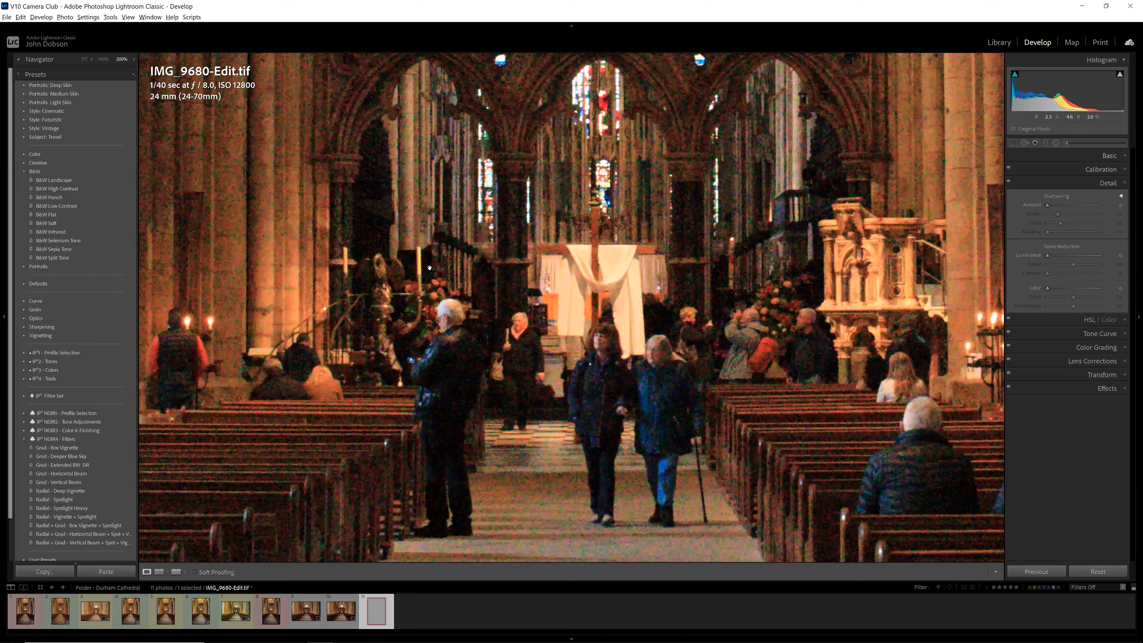
mouse_move(390, 635)
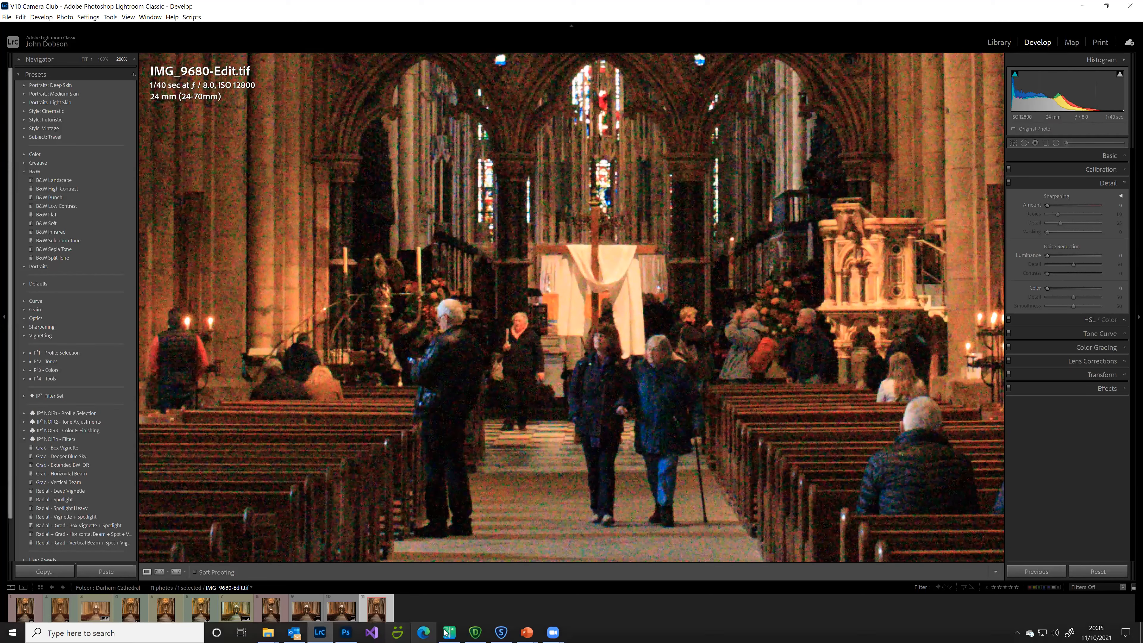
click(474, 633)
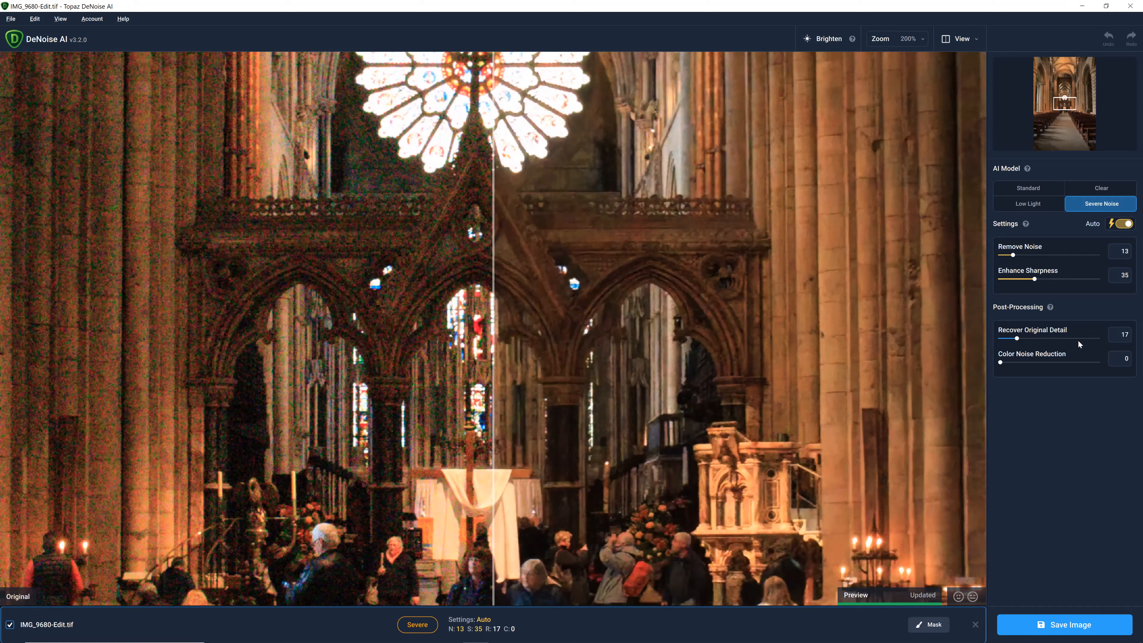
Step: Save the Severe Noise result as 16-bit Zip-compressed sRGB TIFF IMG_9680-Edit-DeNoiseAI in the source directory, and return to Lightroom Classic
click(1070, 626)
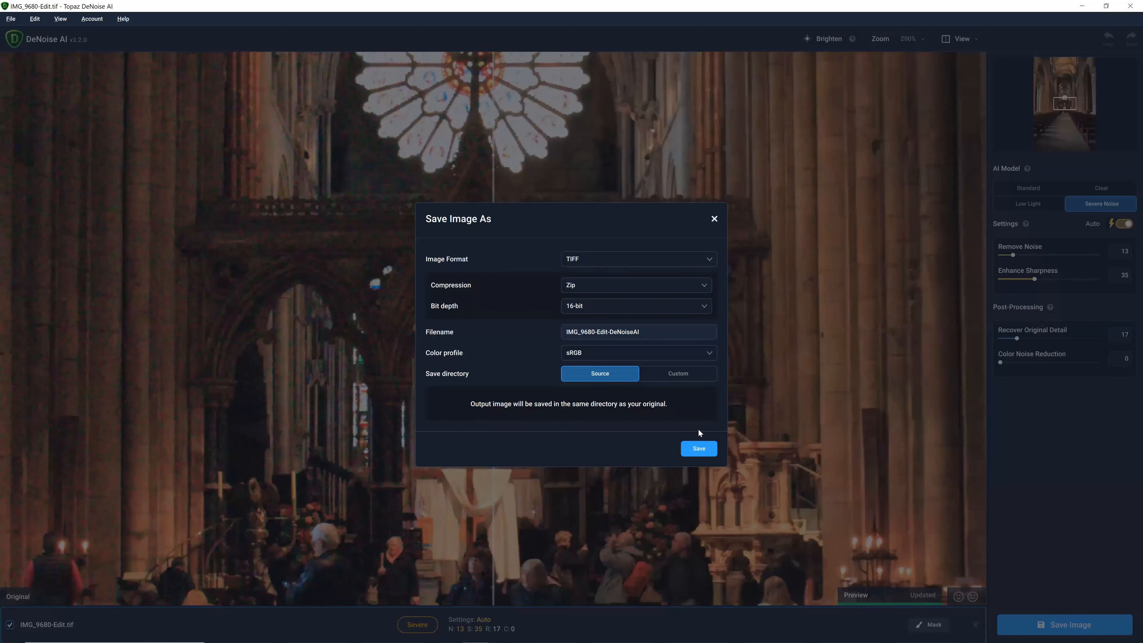
click(697, 449)
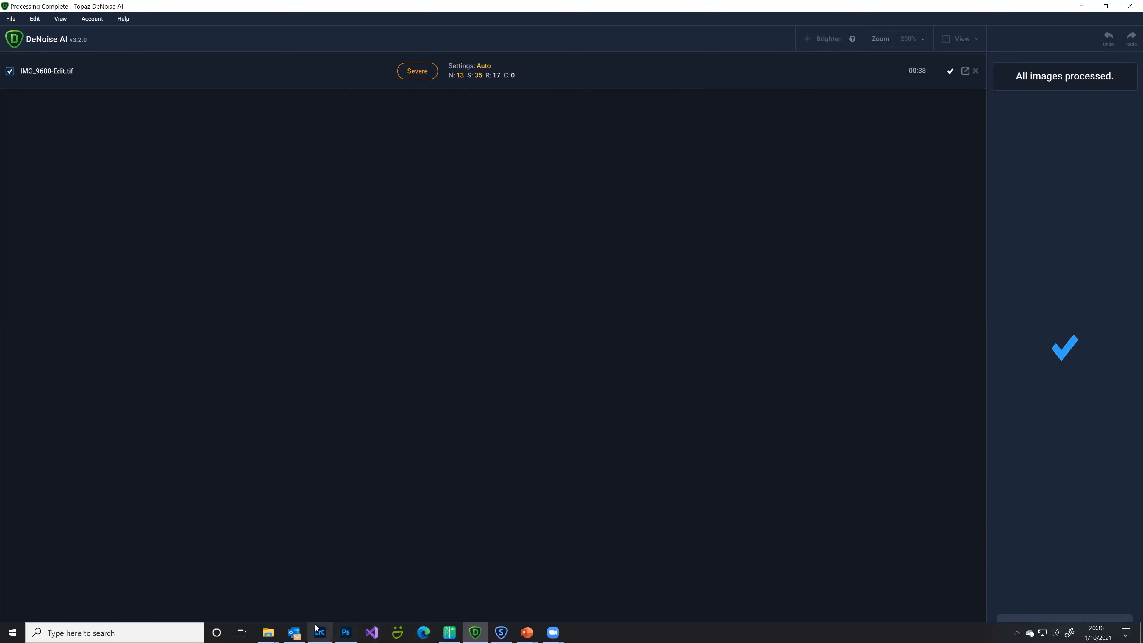
click(319, 632)
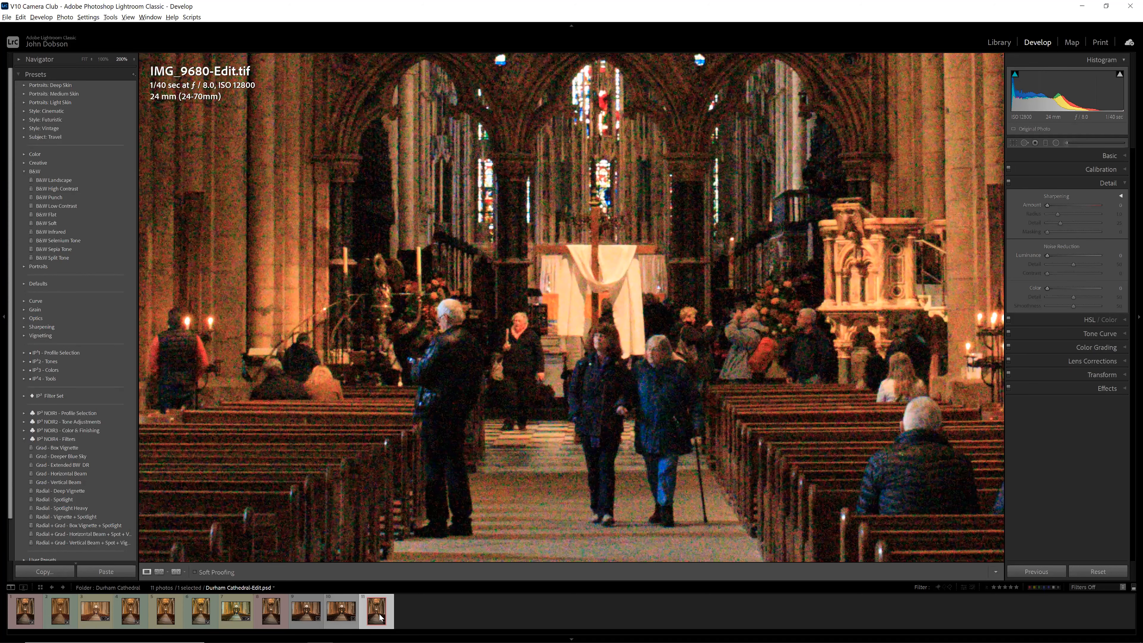
Step: Build the 1:1 preview for only the selected photo, IMG_9680-Edit.tif, in the Library
click(525, 312)
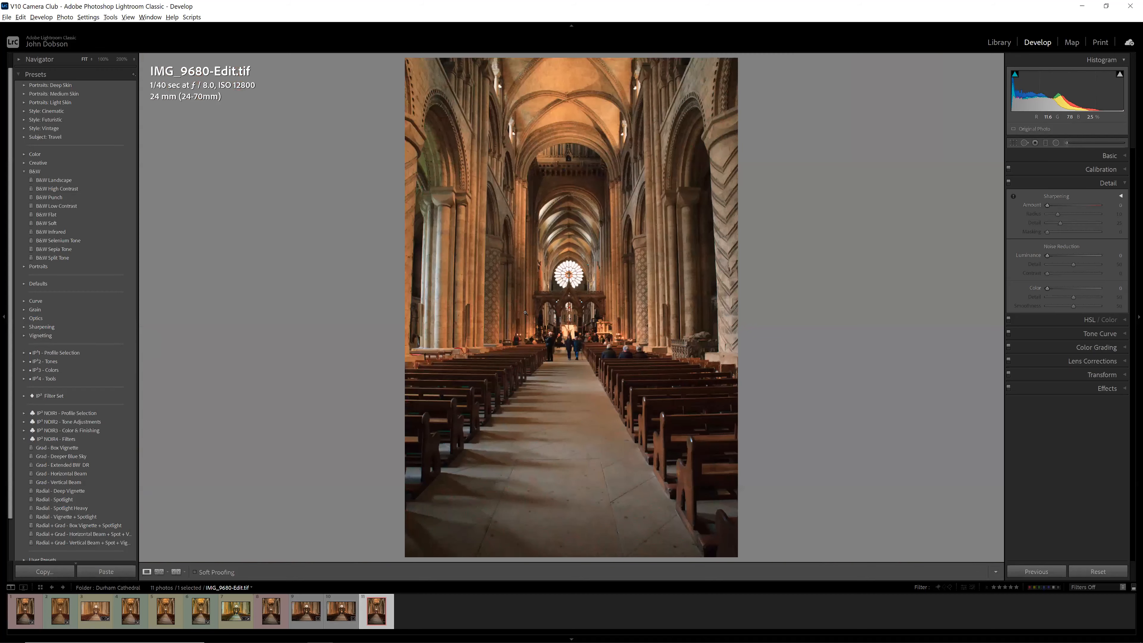
click(545, 276)
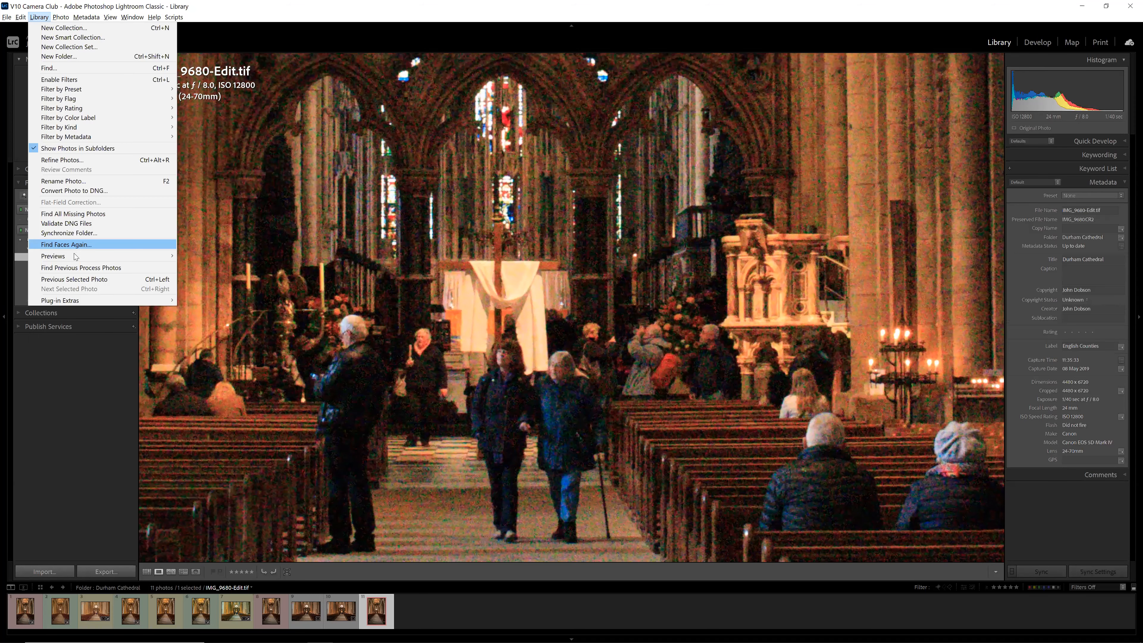
mouse_move(89, 257)
click(200, 266)
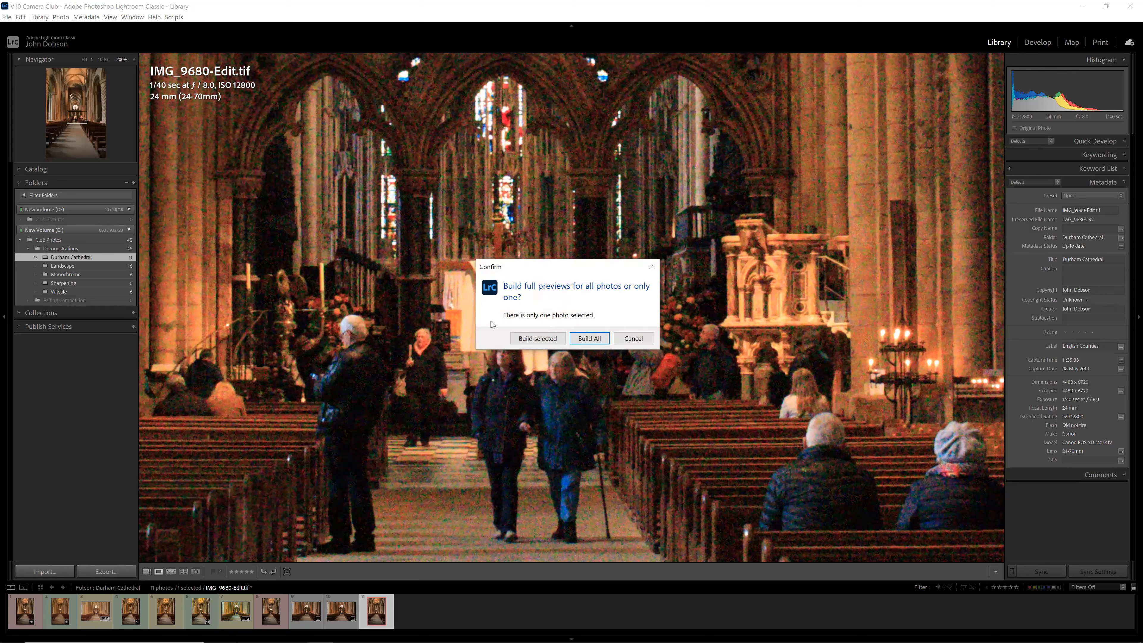
click(546, 338)
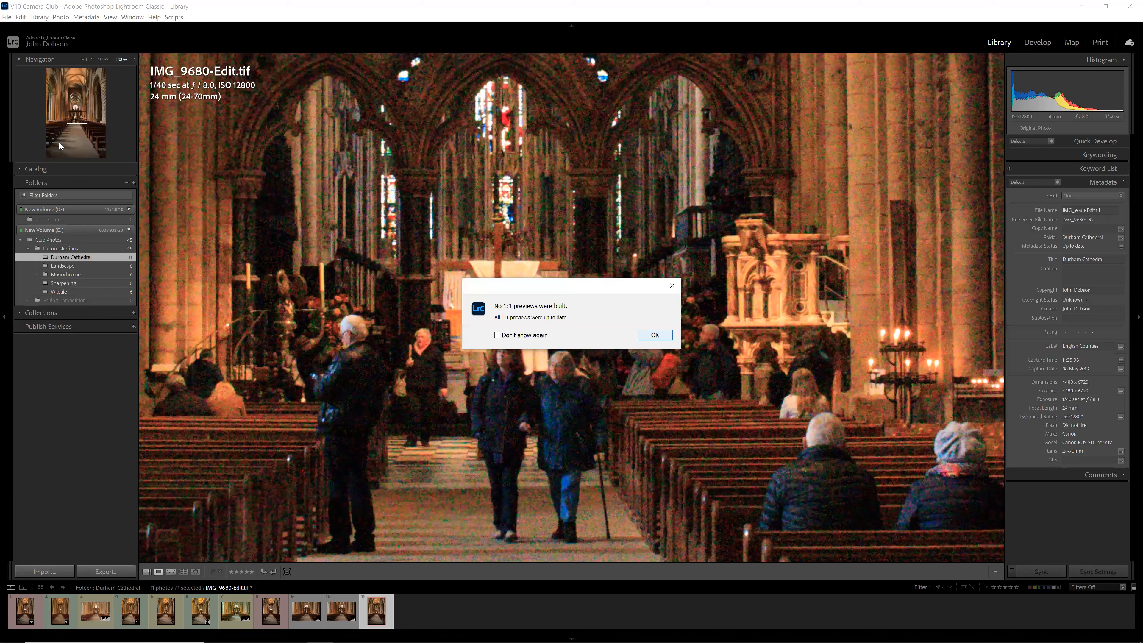
key(Return)
Step: Discard the 1:1 preview of IMG_9680-Edit.tif
click(39, 17)
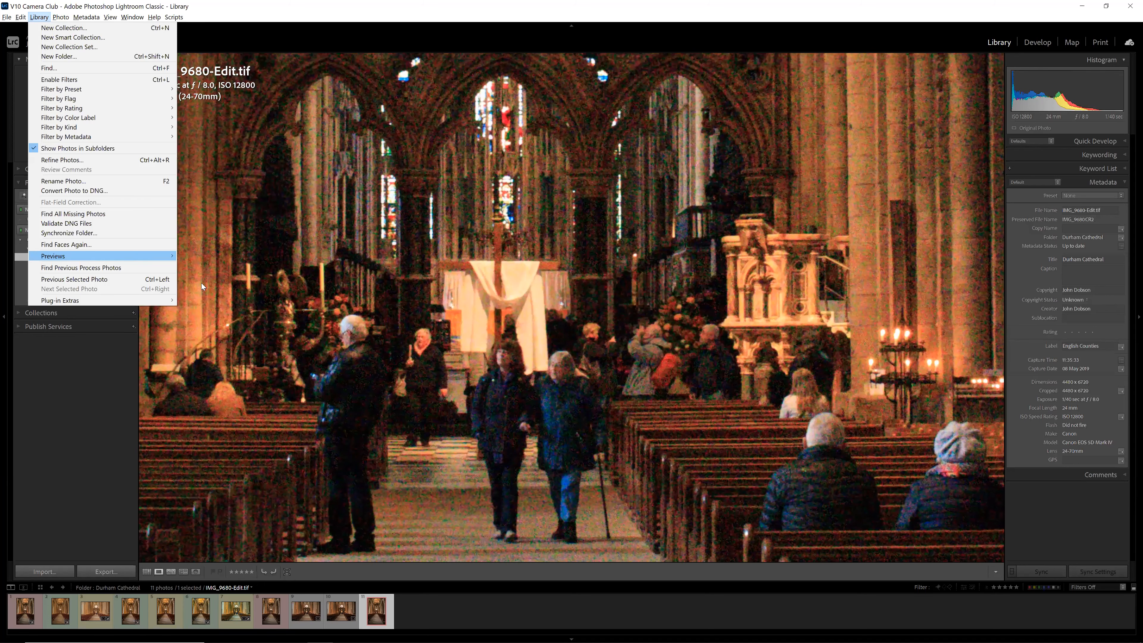
mouse_move(206, 276)
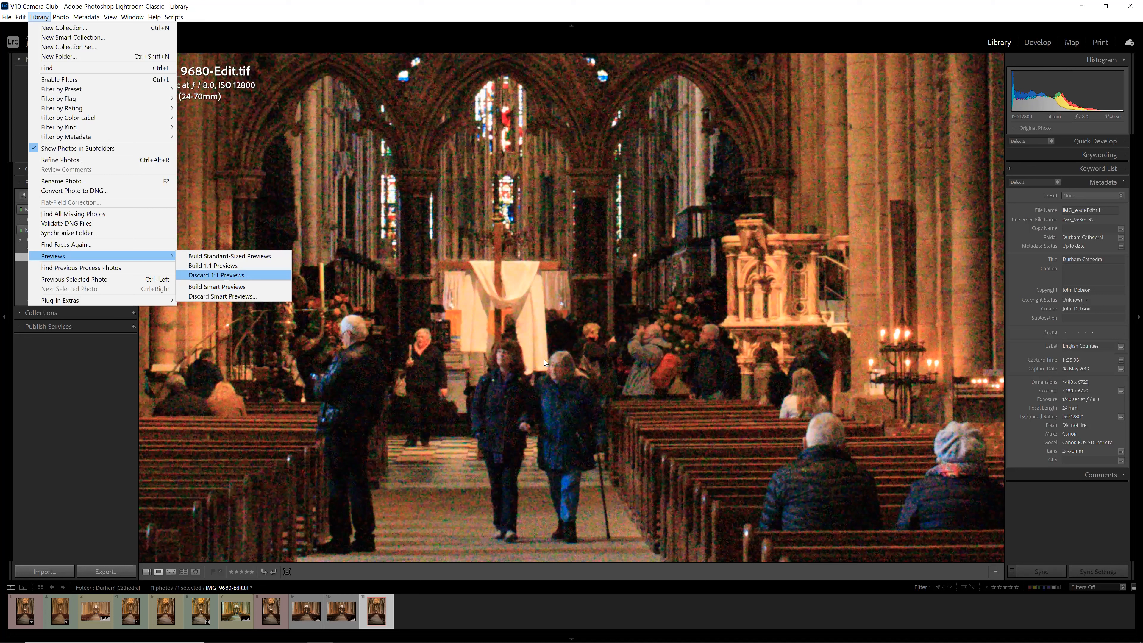
key(Return)
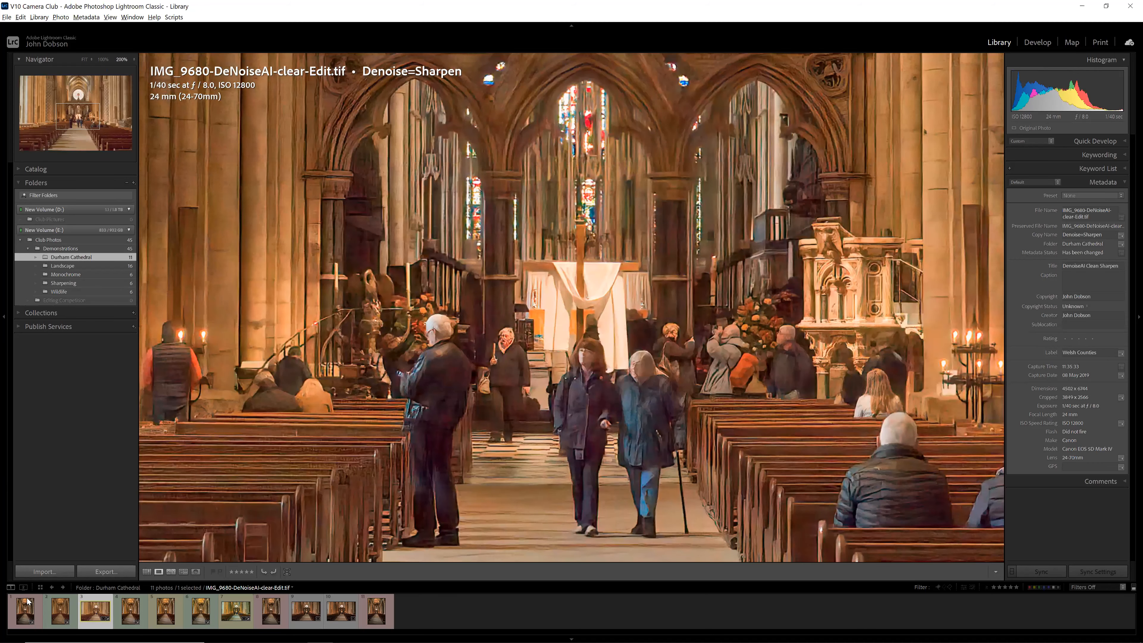
Step: Open the original IMG_9680.CR2 in ON1 NoNoise AI as a 16-bit PSD copy and dismiss the non-RAW notice
click(28, 605)
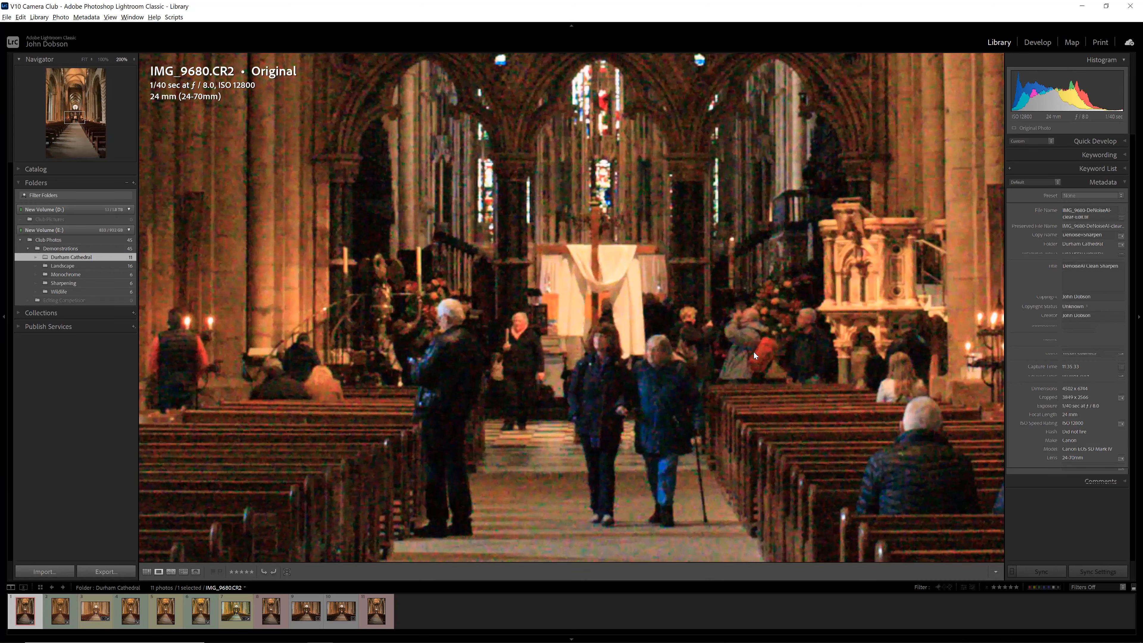
click(708, 370)
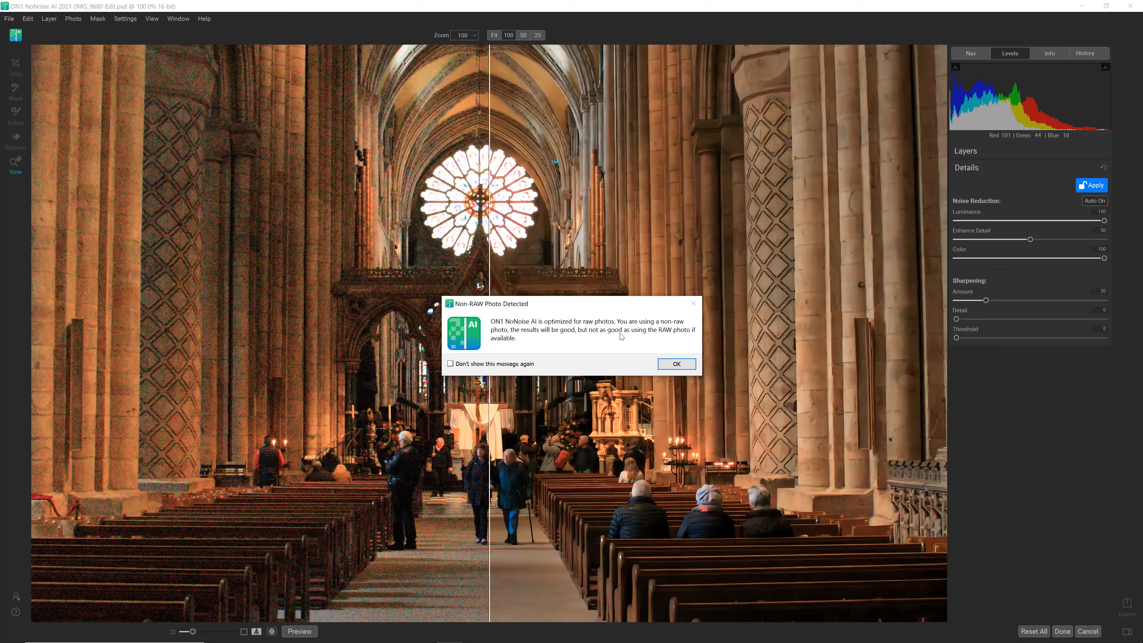
click(665, 366)
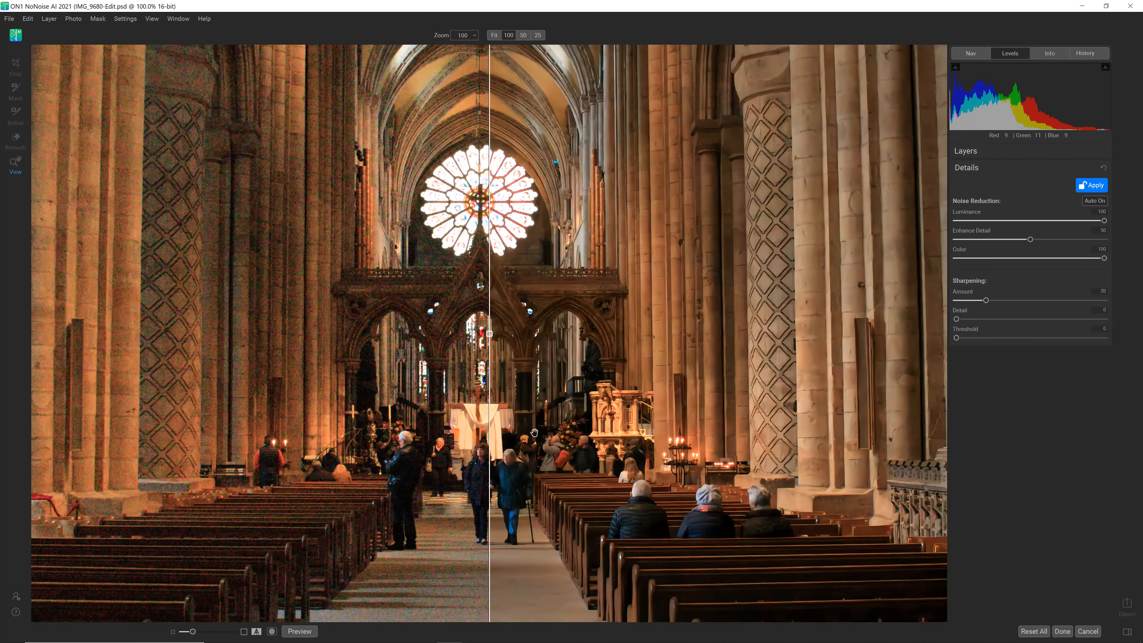
Step: Compare the original and noise-reduced halves at 200% zoom around the altar, people and aisle, and cancel the ON1 edit
click(468, 36)
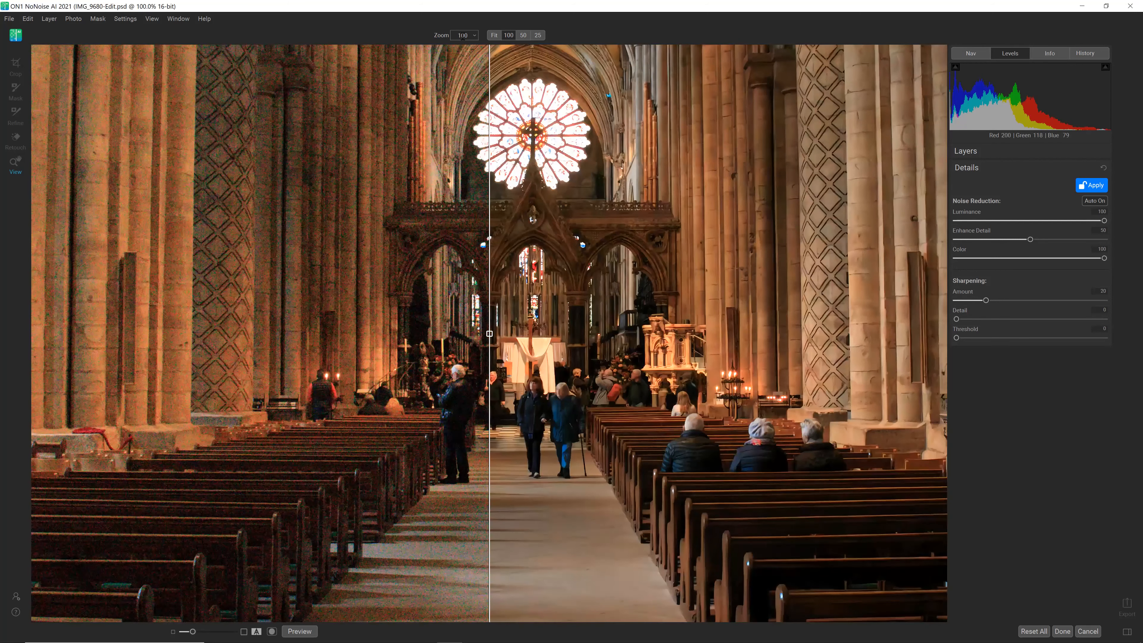
text(200)
key(Return)
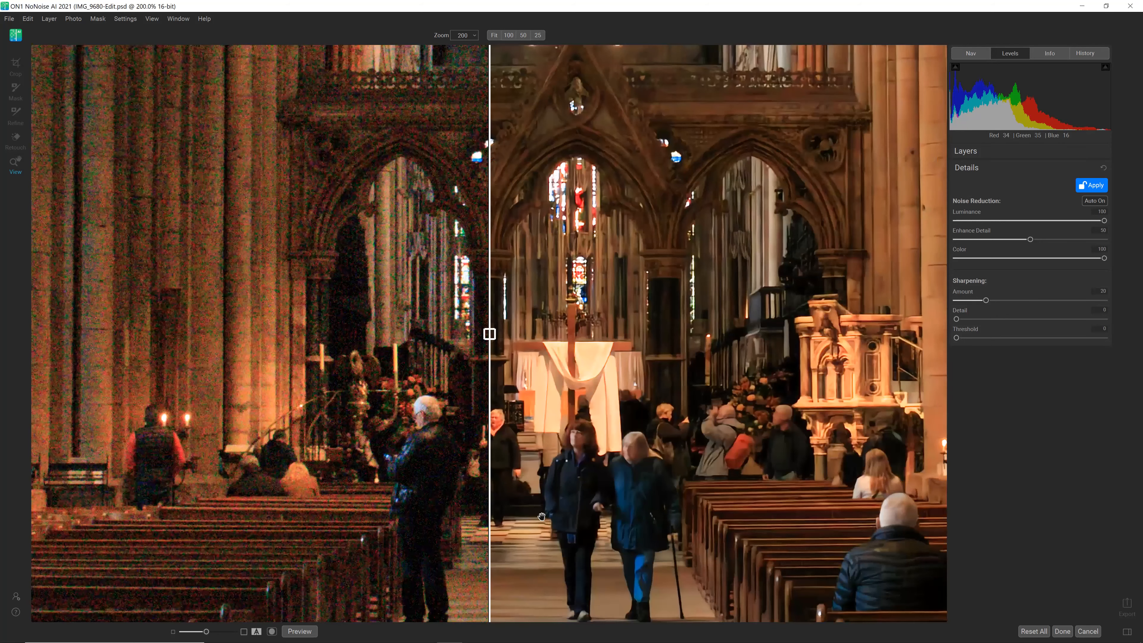
drag(563, 615, 541, 517)
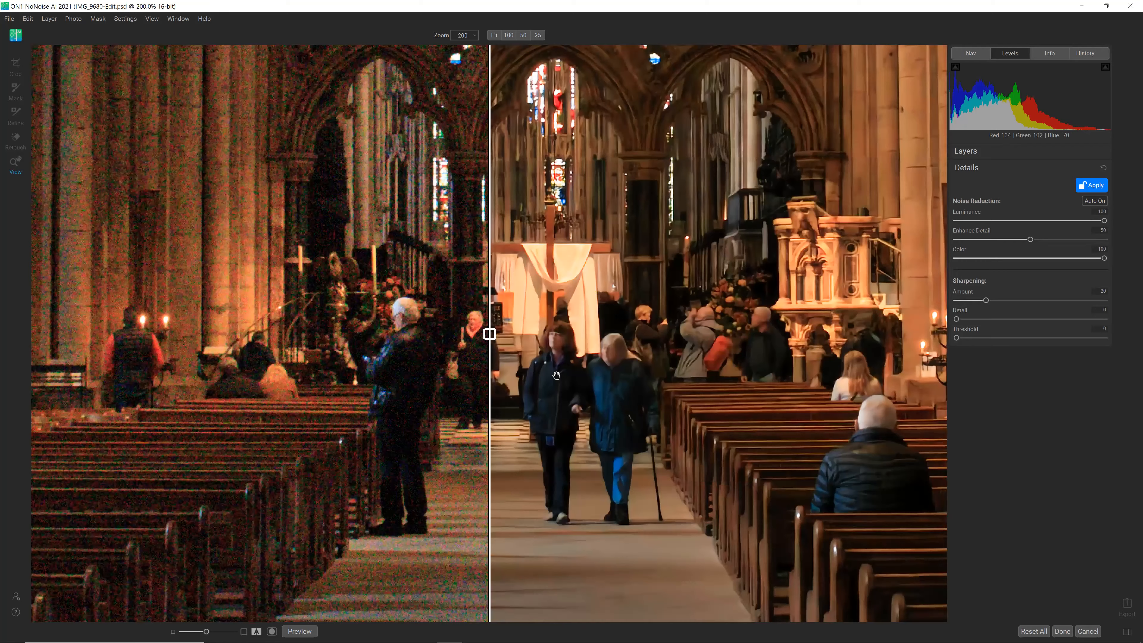
drag(557, 582, 557, 369)
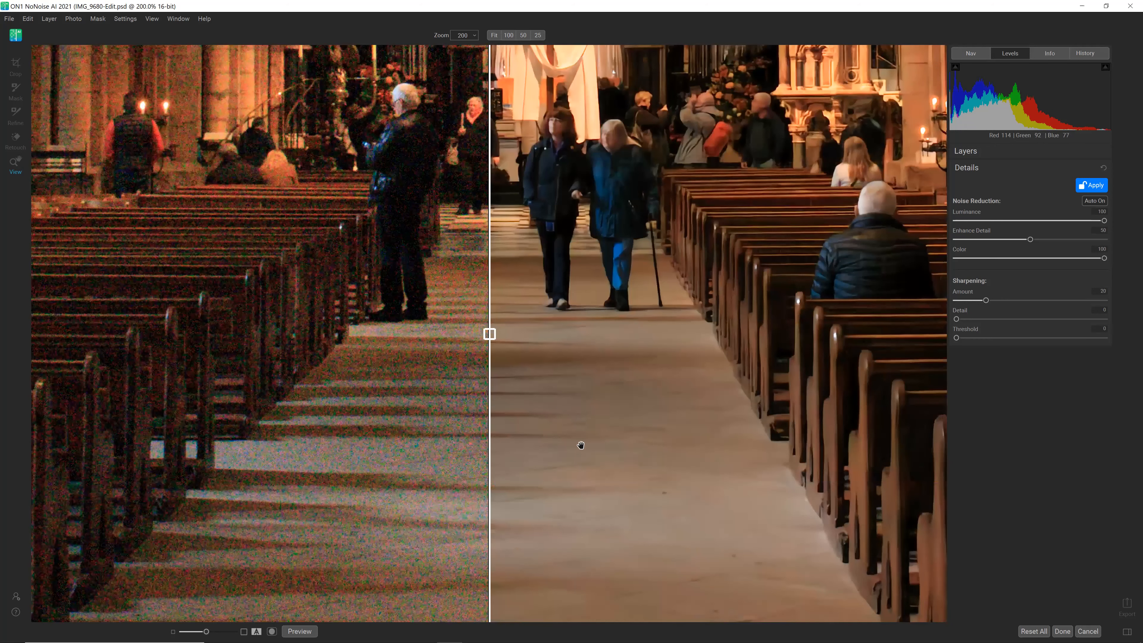
drag(576, 517, 593, 632)
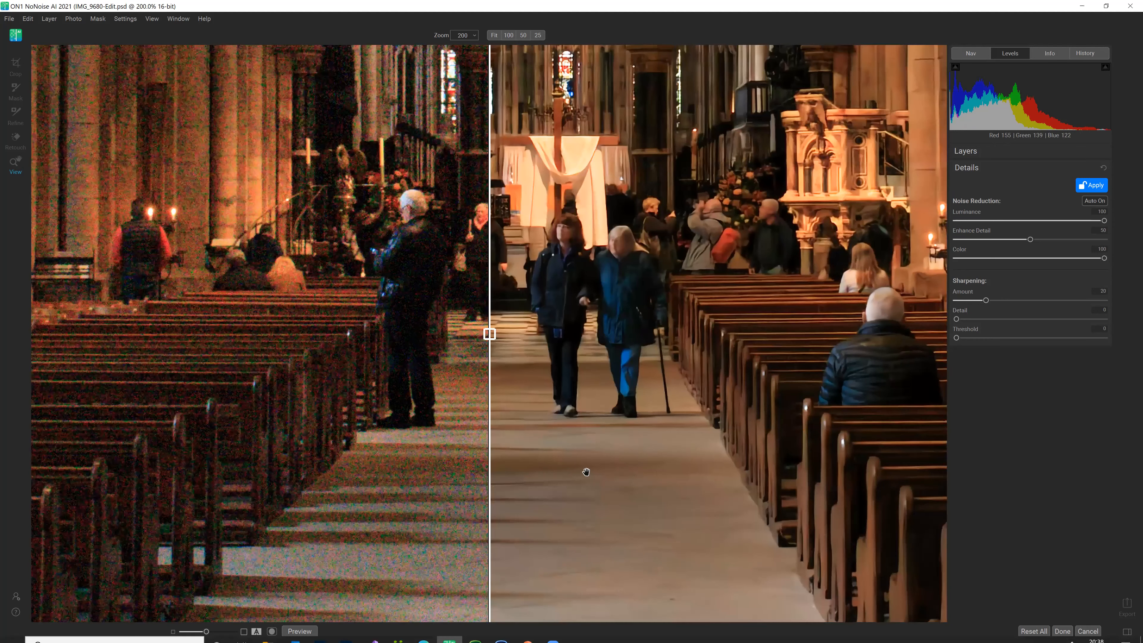
drag(577, 292, 586, 418)
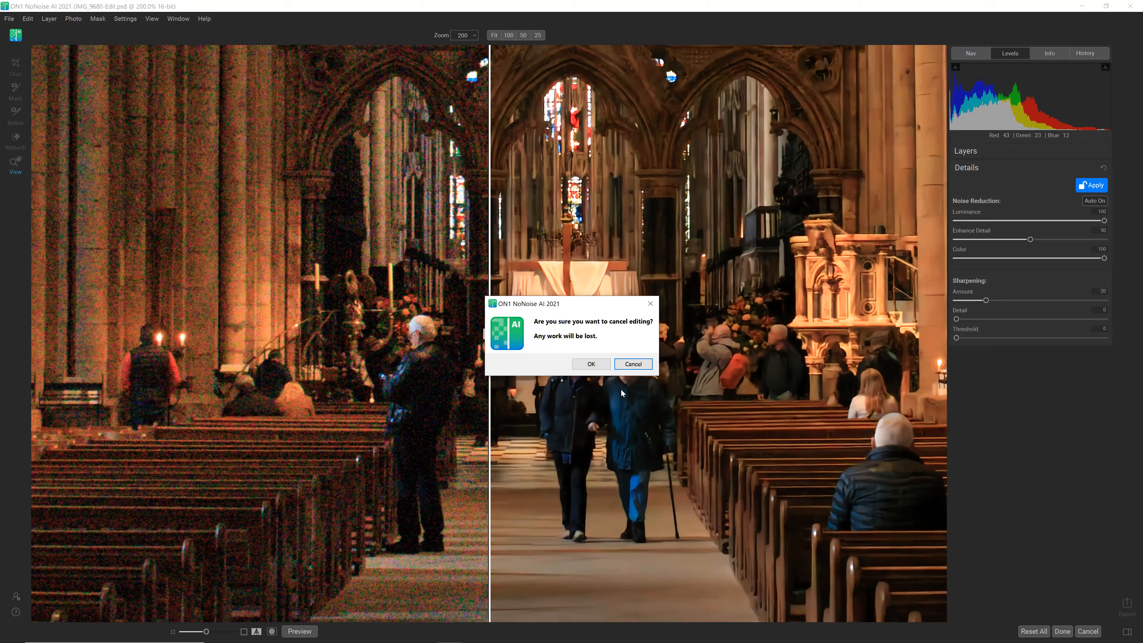
click(591, 364)
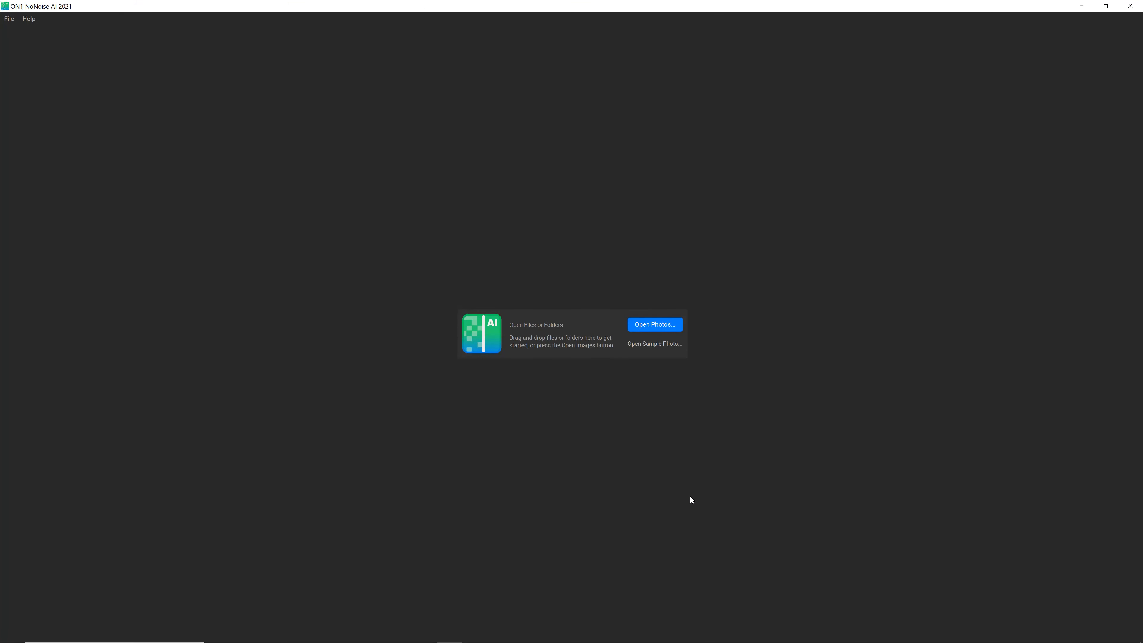
Step: Switch to Lightroom Classic and examine the noise in IMG_9680-Edit.psd, zoomed in and as the whole image
key(alt+Tab)
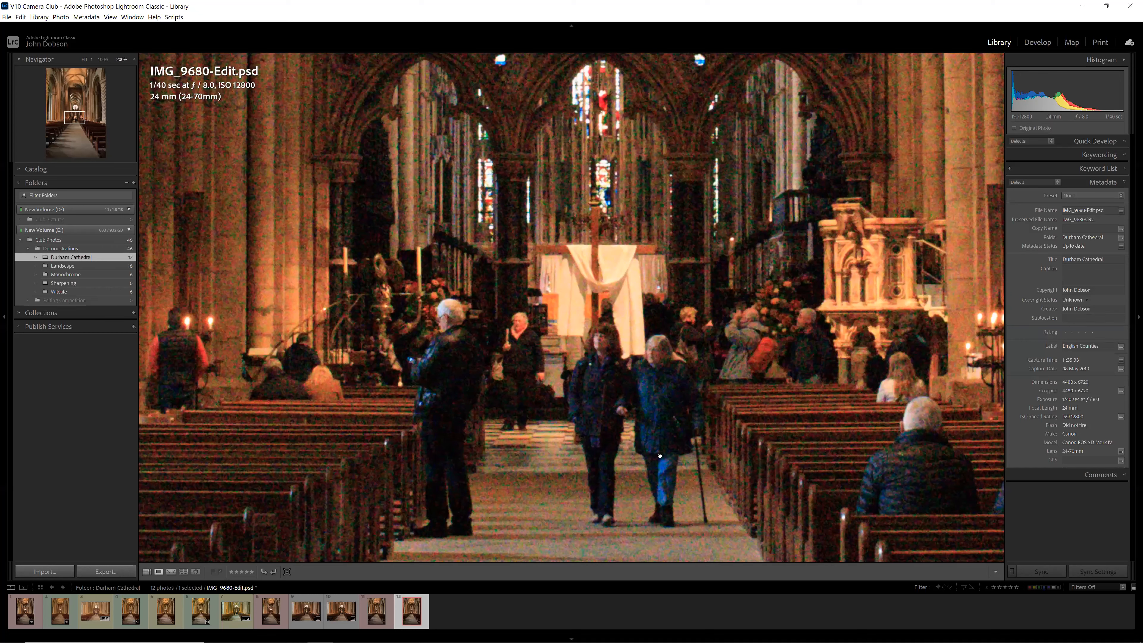
click(582, 312)
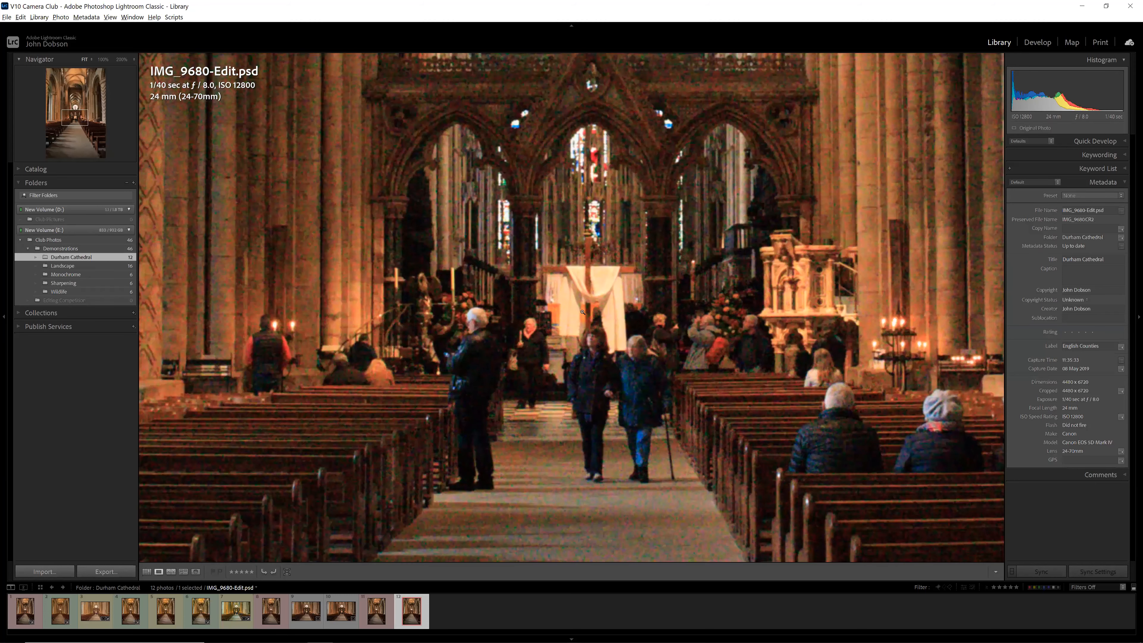
click(582, 312)
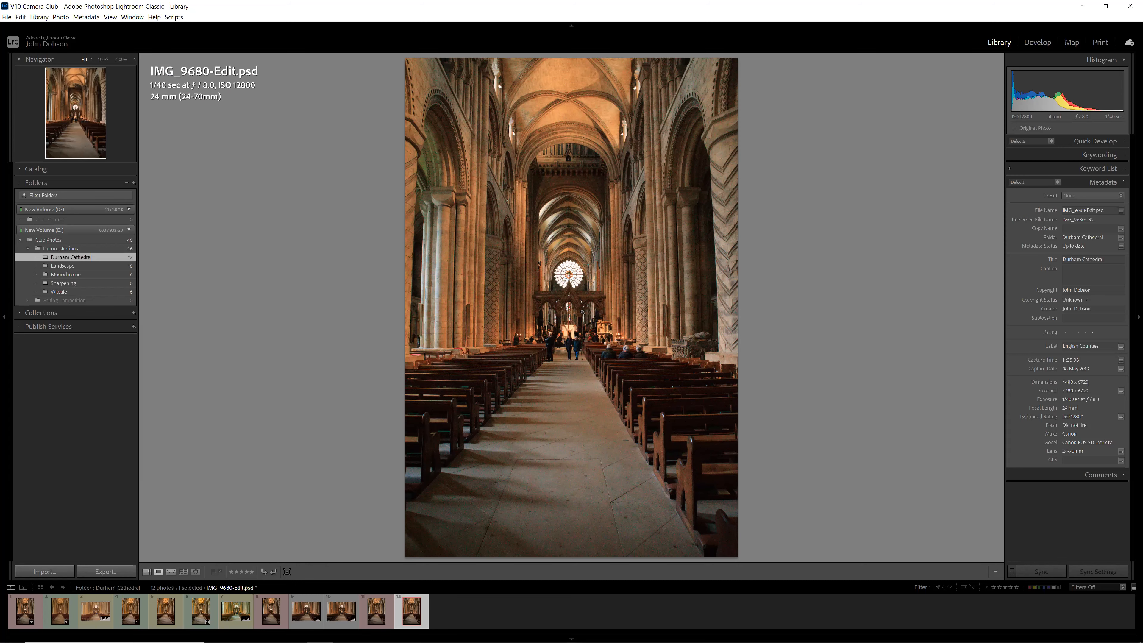
Step: Switch to the presentation slide show at the "Demo and Examples" slide
key(alt+Tab)
key(alt+Tab)
key(alt+Tab)
key(alt+Tab)
key(alt+Tab)
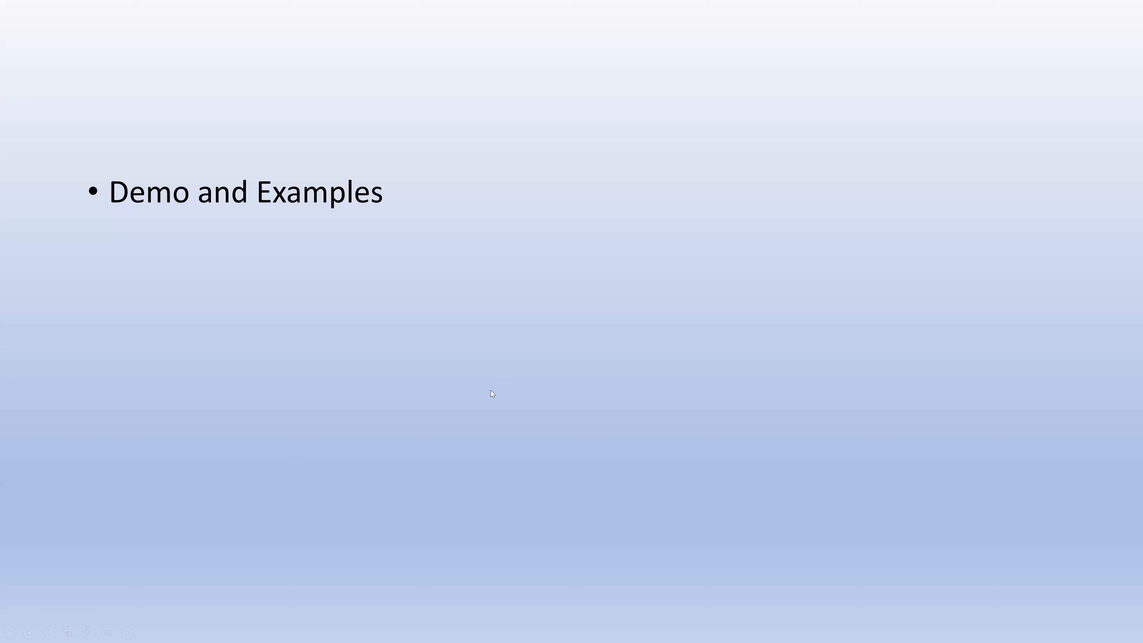
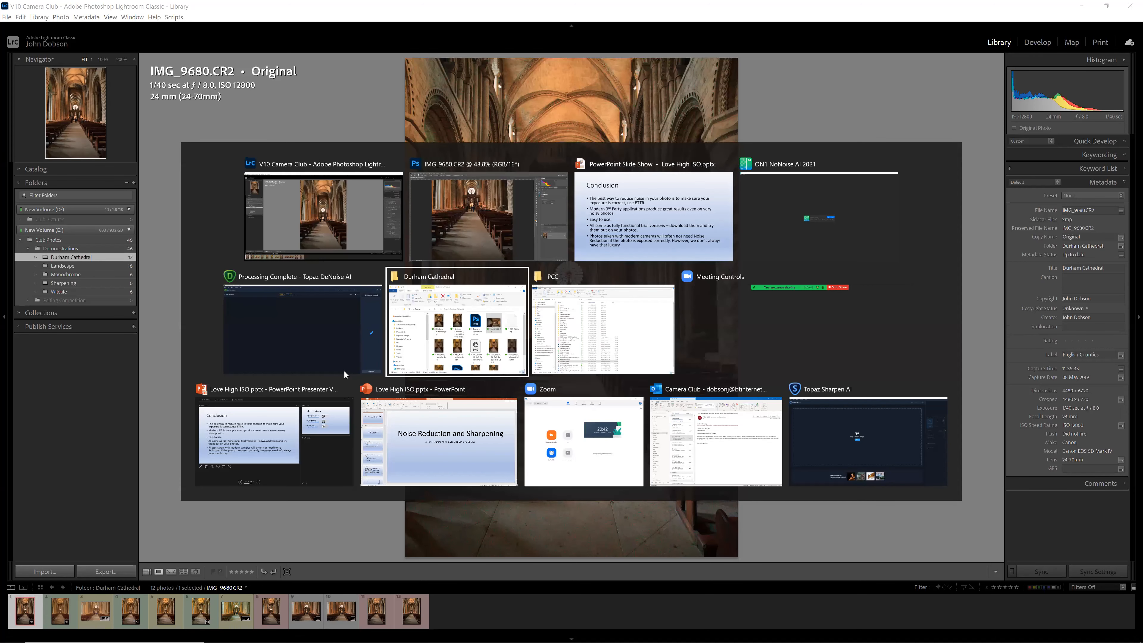
Step: Zoom into the original IMG_9680.CR2 in Lightroom Classic, switch to Photoshop and fit its copy of the photo on screen
key(Escape)
click(448, 240)
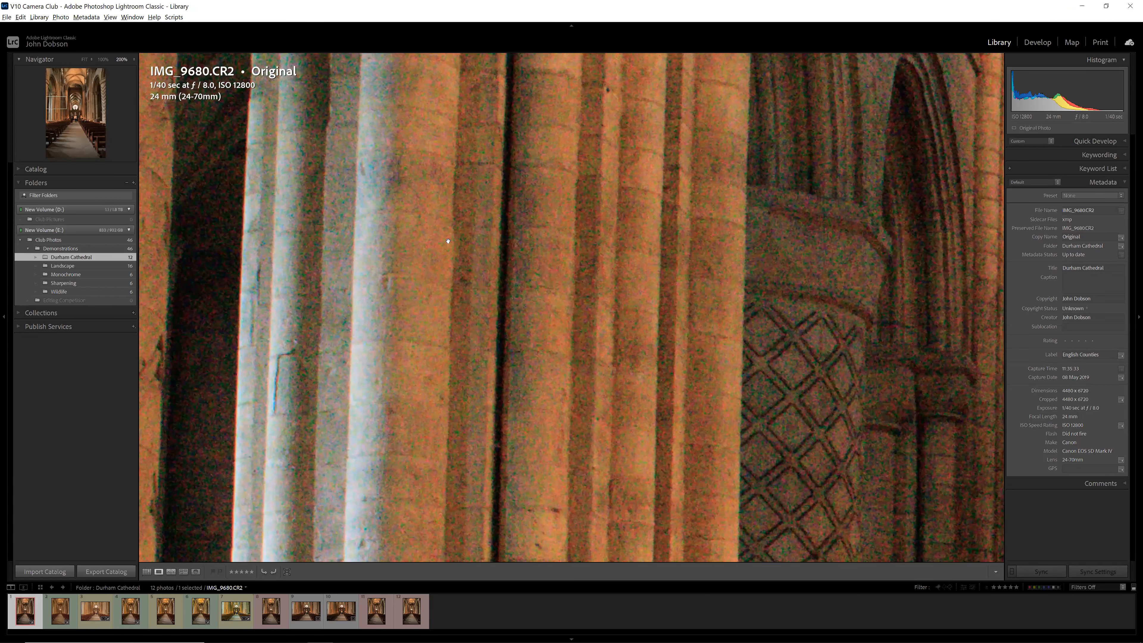
key(alt+Tab)
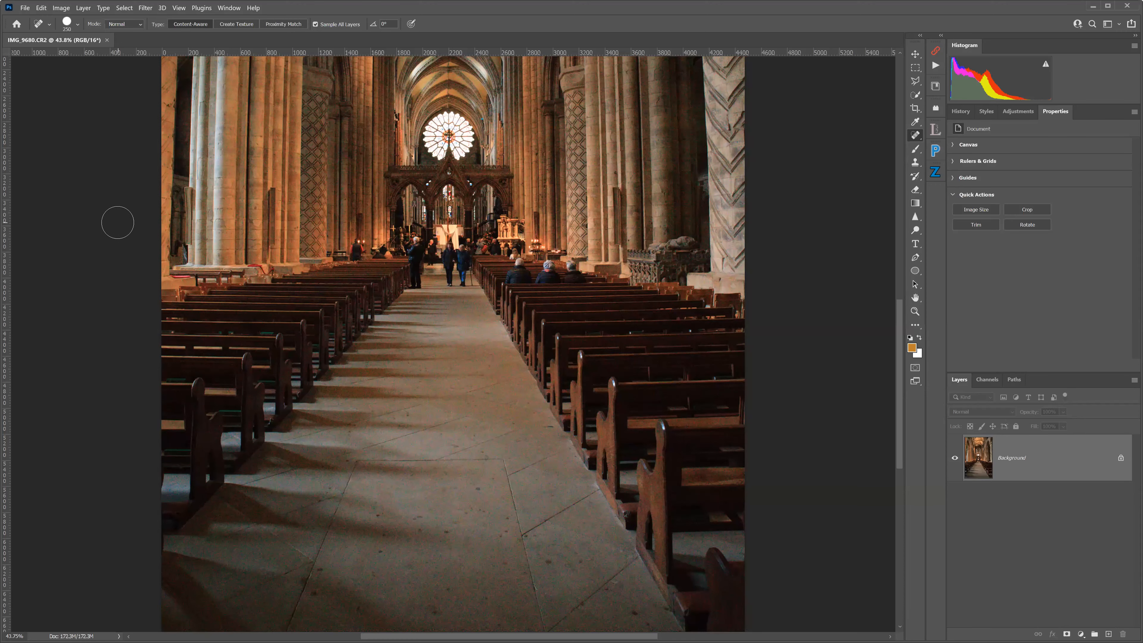
key(ctrl+0)
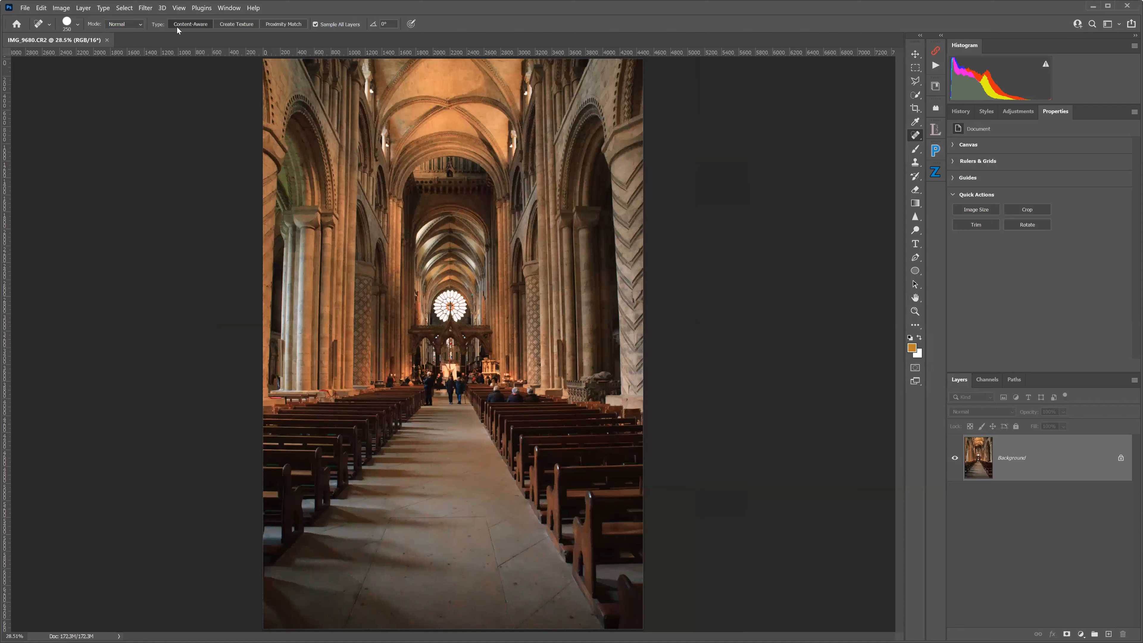
Step: Open Neural Filters on IMG_9680.CR2 and examine the available filters and the wait-listed ones, including Noise Reduction
click(144, 8)
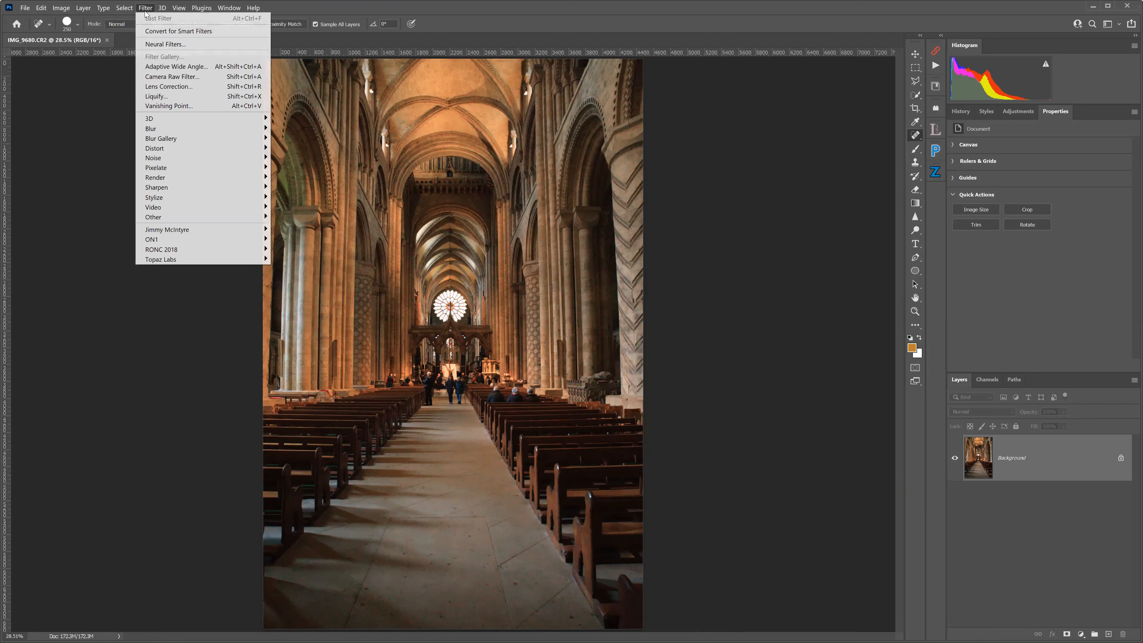
click(151, 44)
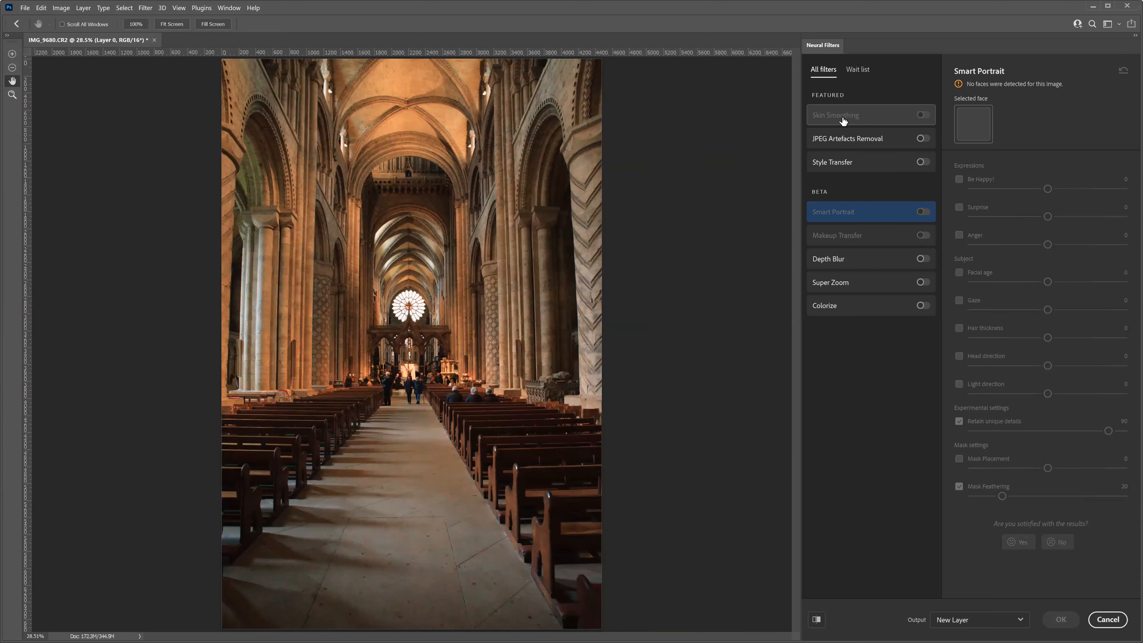
mouse_move(828, 166)
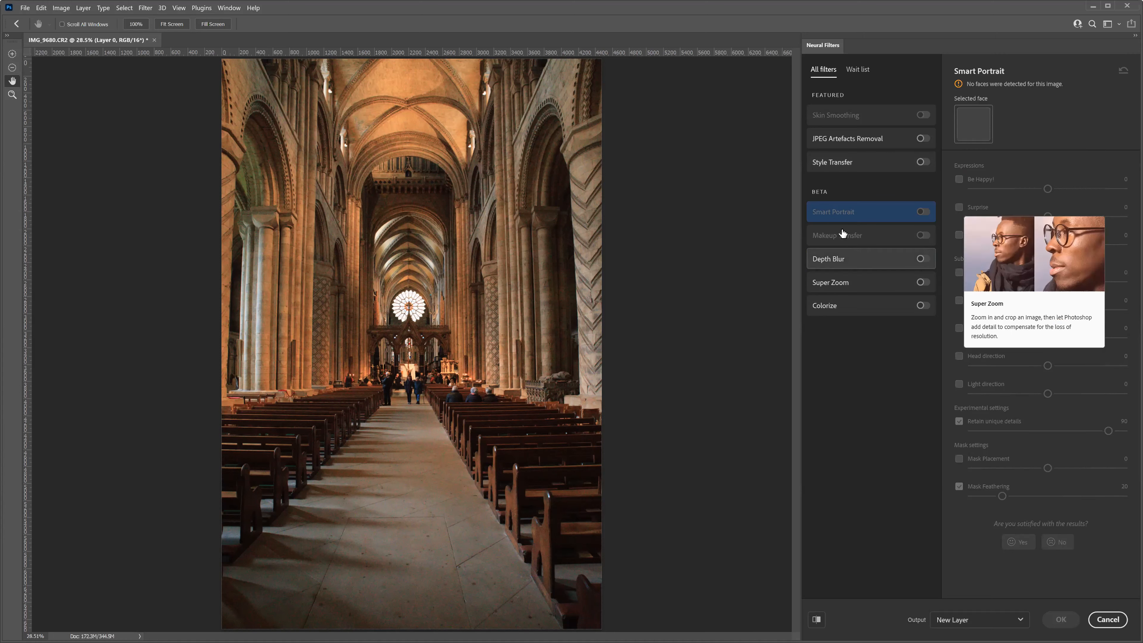
mouse_move(841, 221)
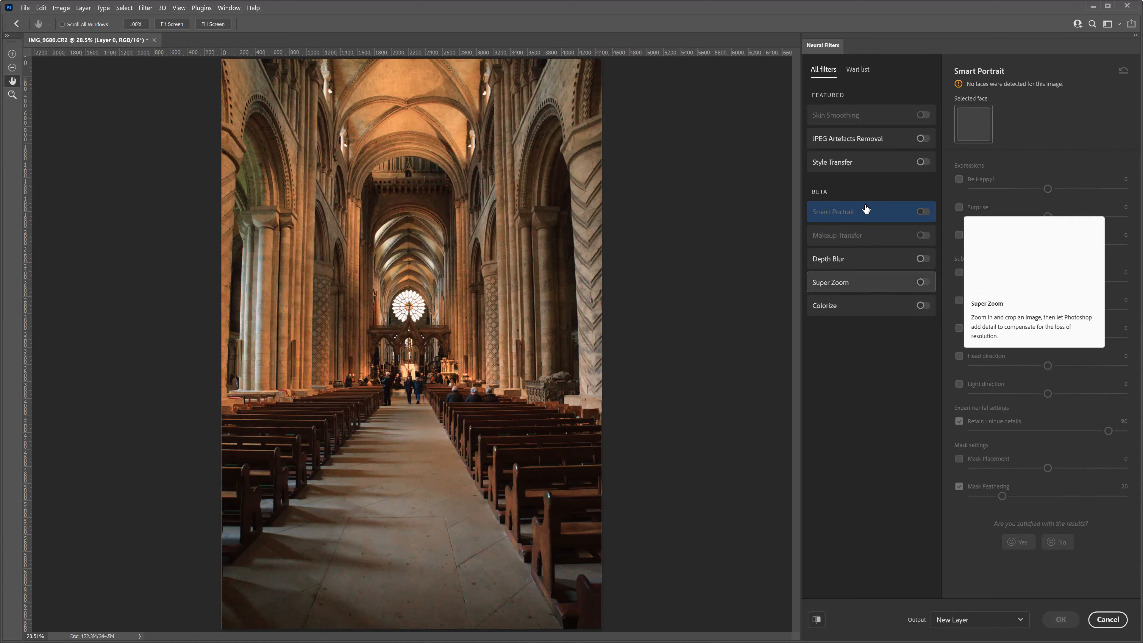
click(858, 70)
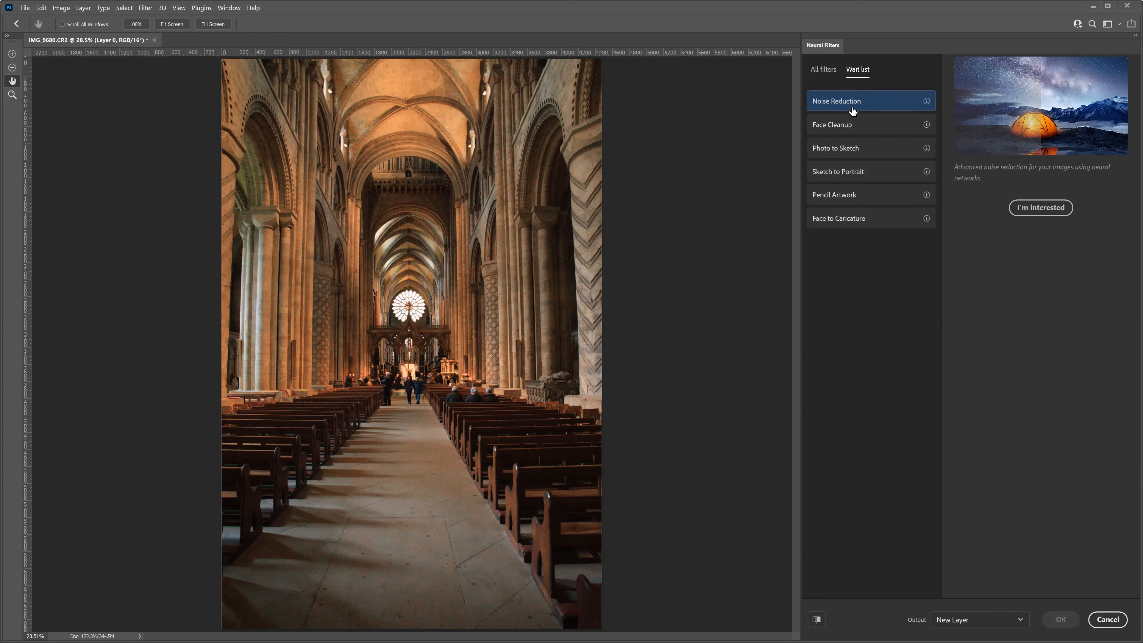
click(818, 80)
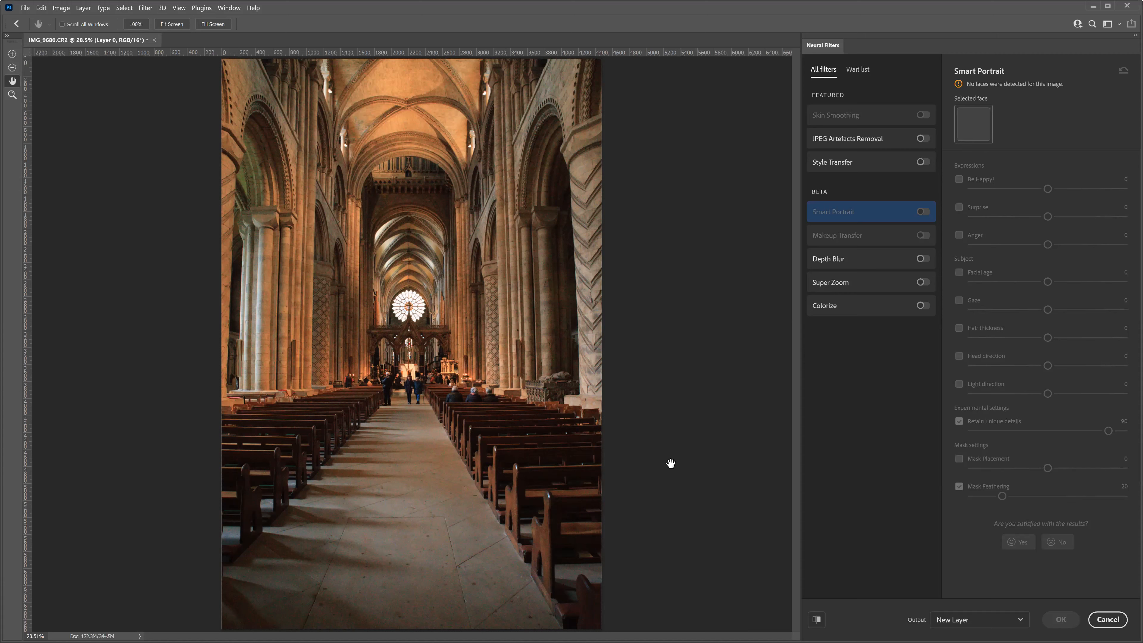
click(858, 79)
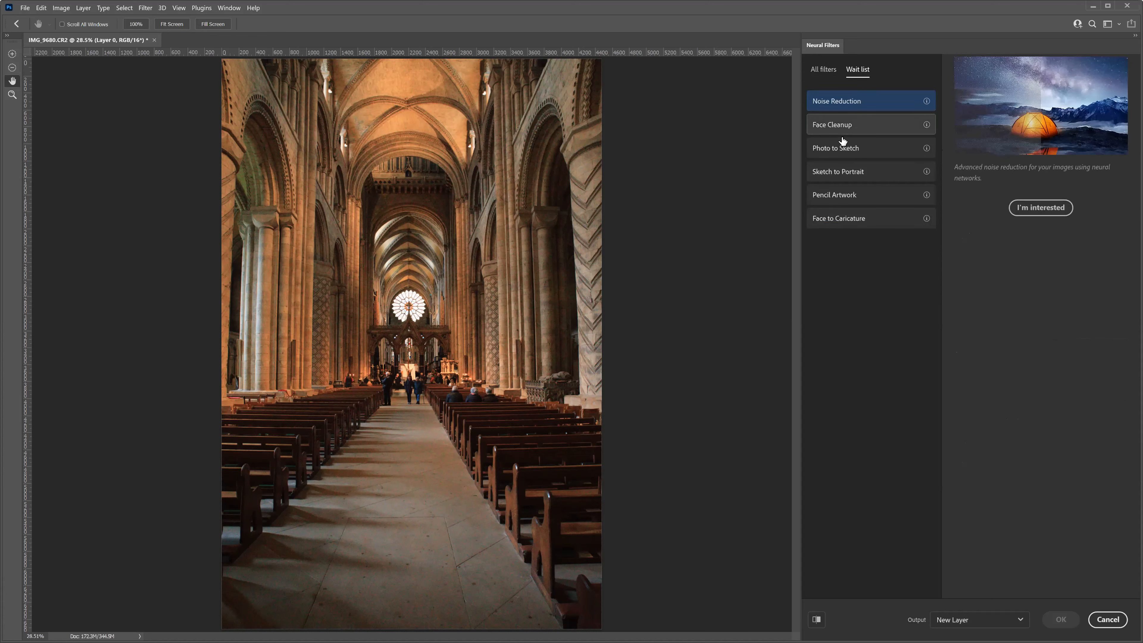
click(831, 78)
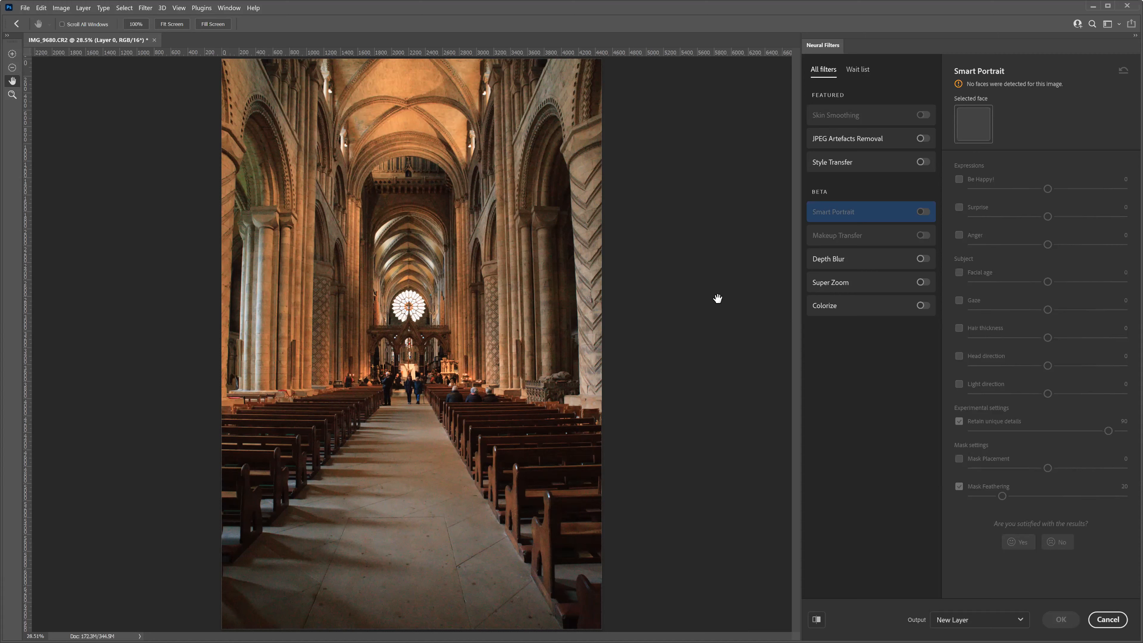
Step: Check the What's New in Photoshop information and close it
click(255, 9)
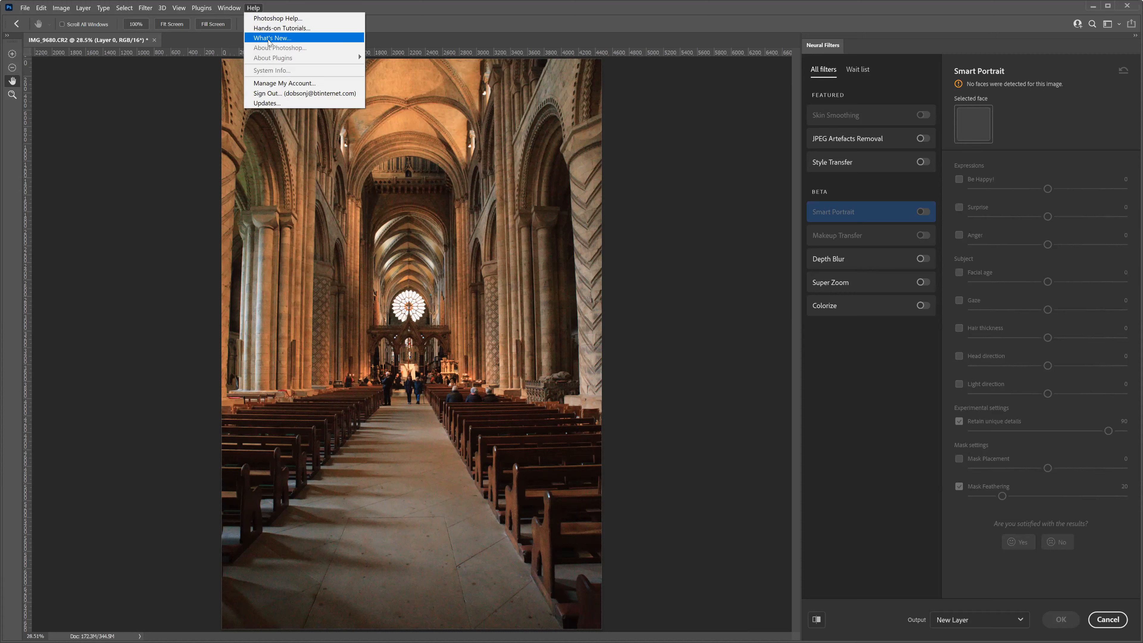
click(269, 40)
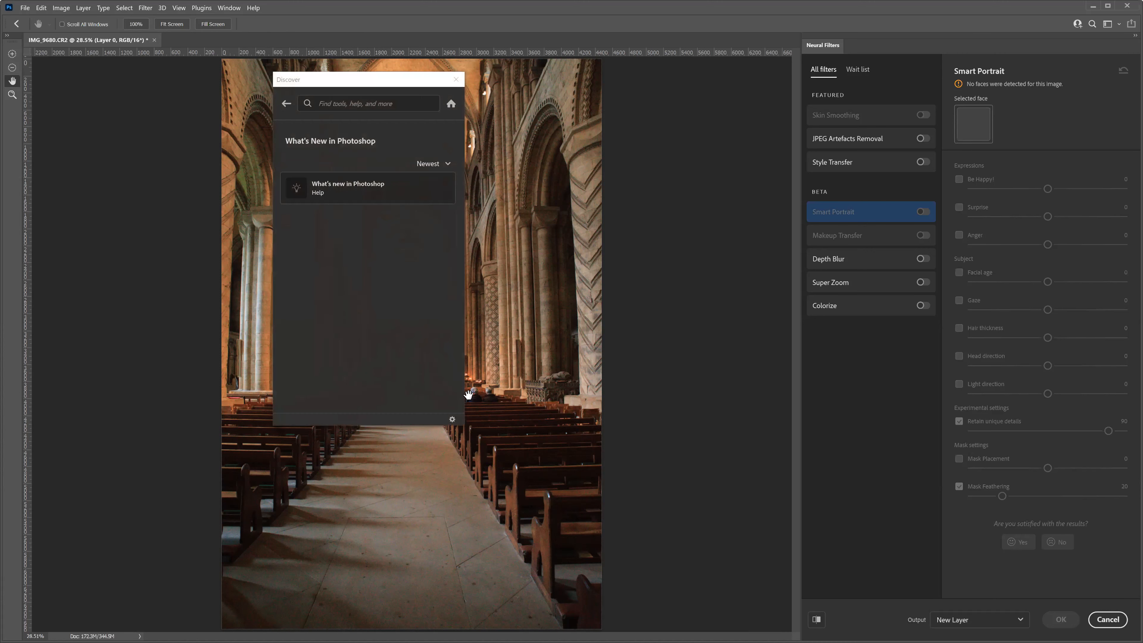
click(455, 81)
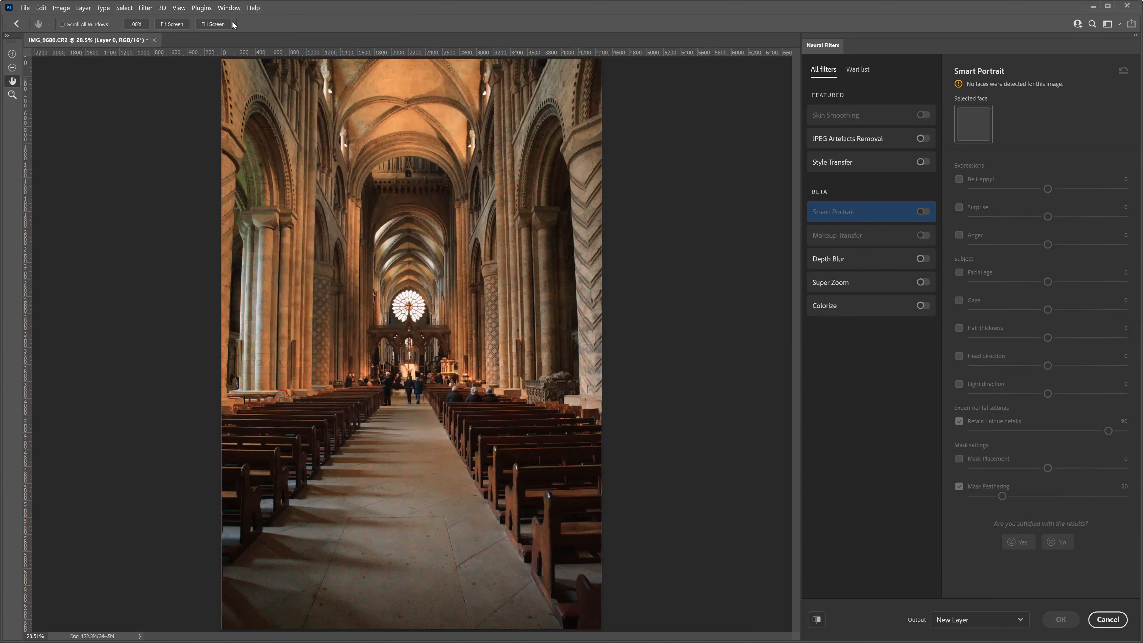
Step: Cancel Neural Filters, check the installed Photoshop version in the program's About information and close it
click(25, 8)
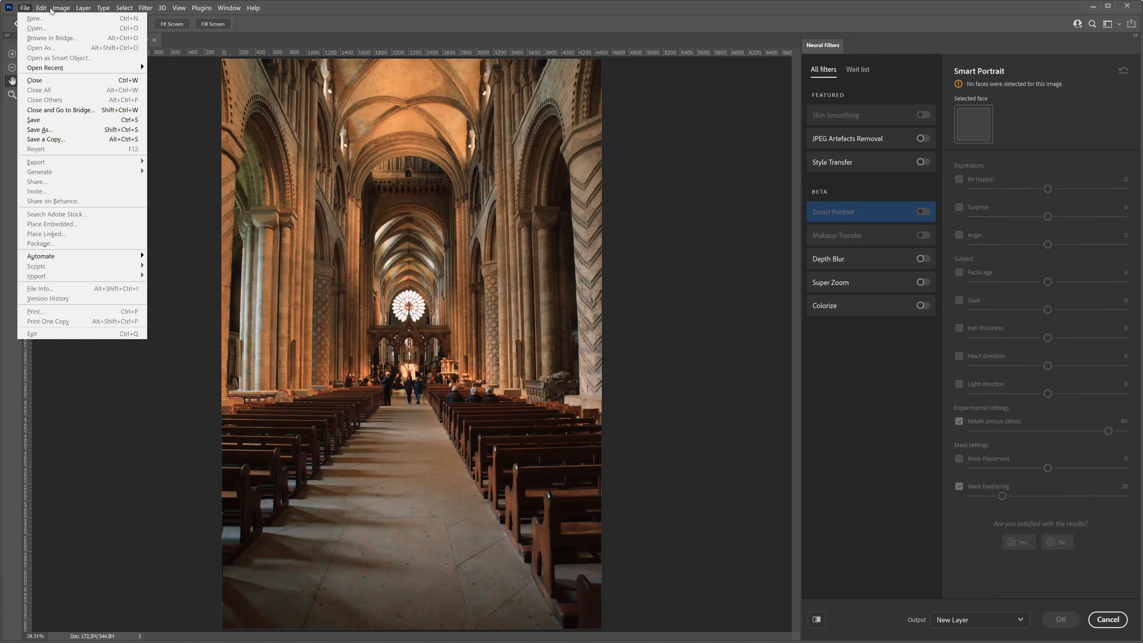
click(254, 7)
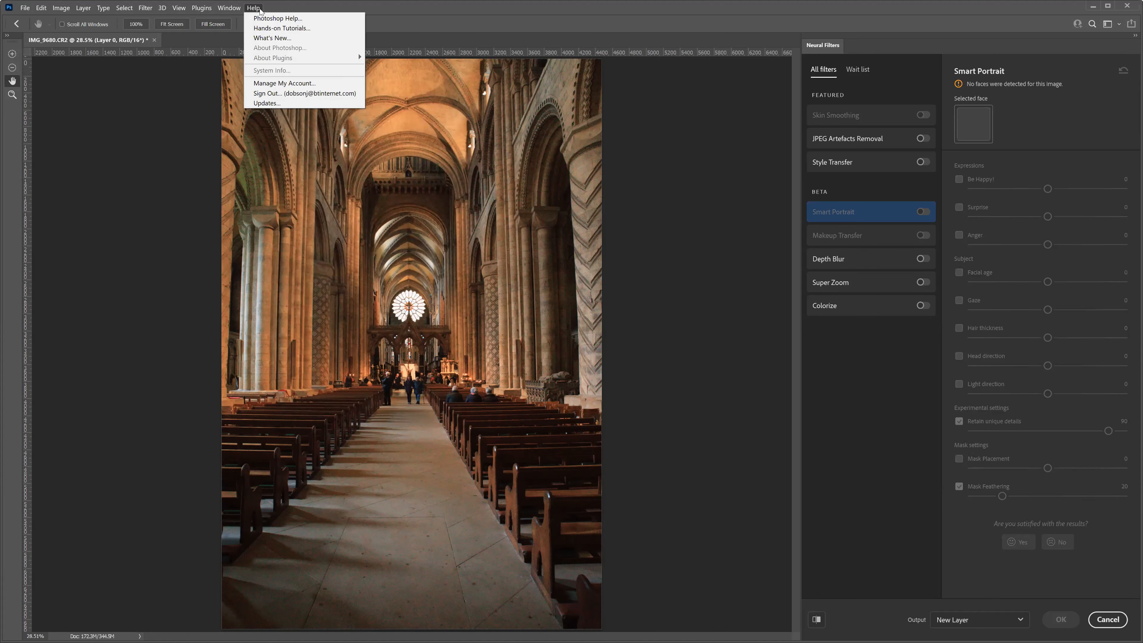
click(158, 163)
click(1108, 620)
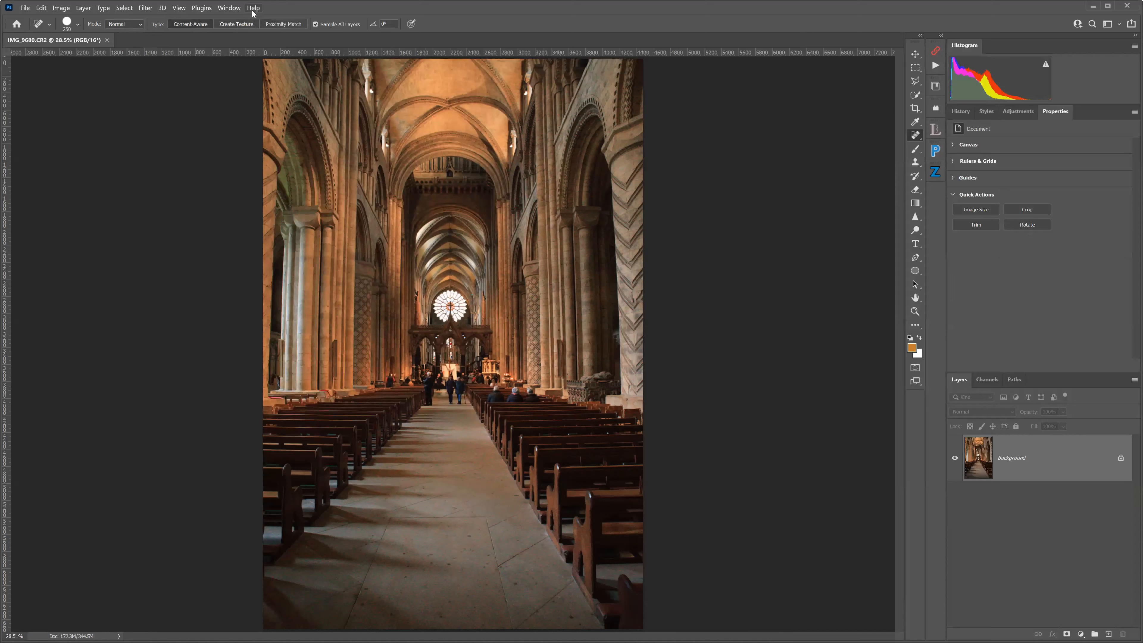
click(253, 8)
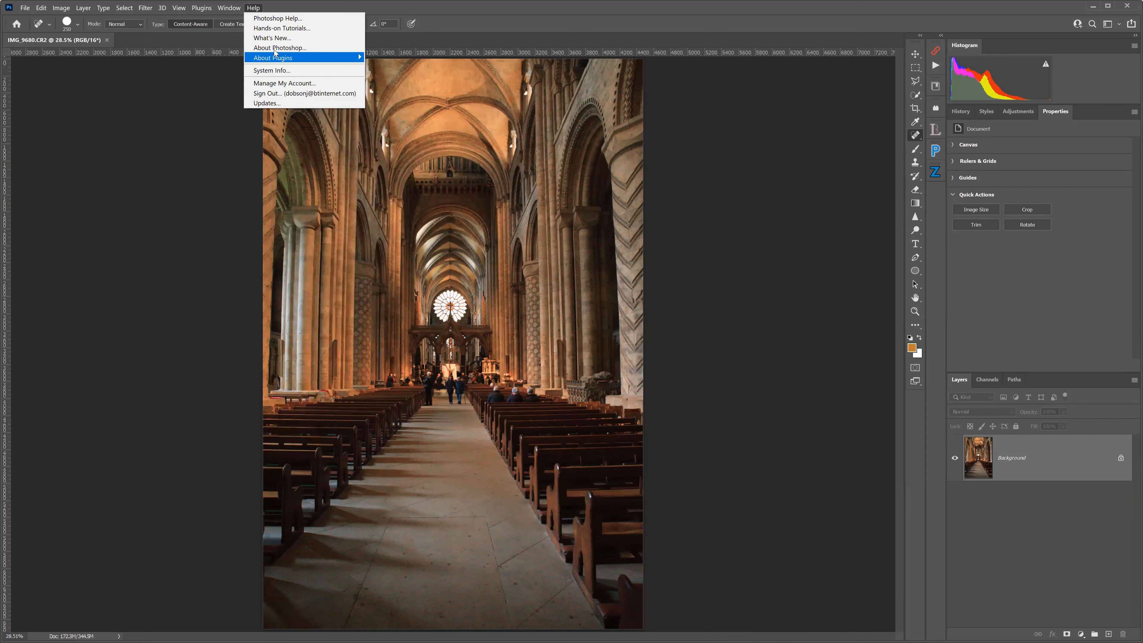
click(275, 48)
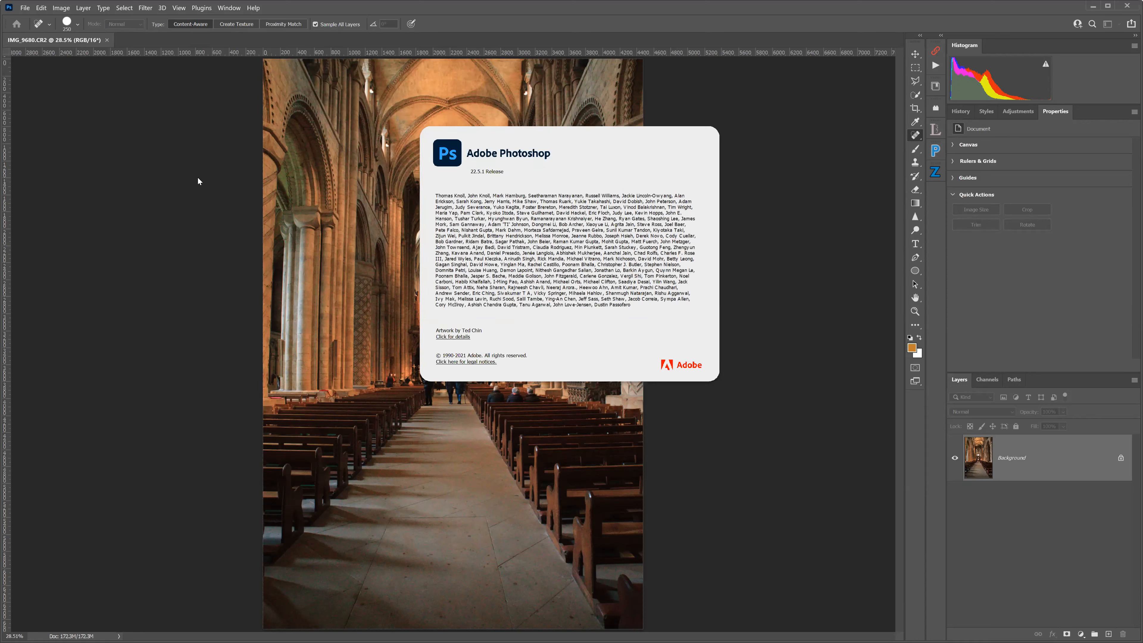
click(198, 178)
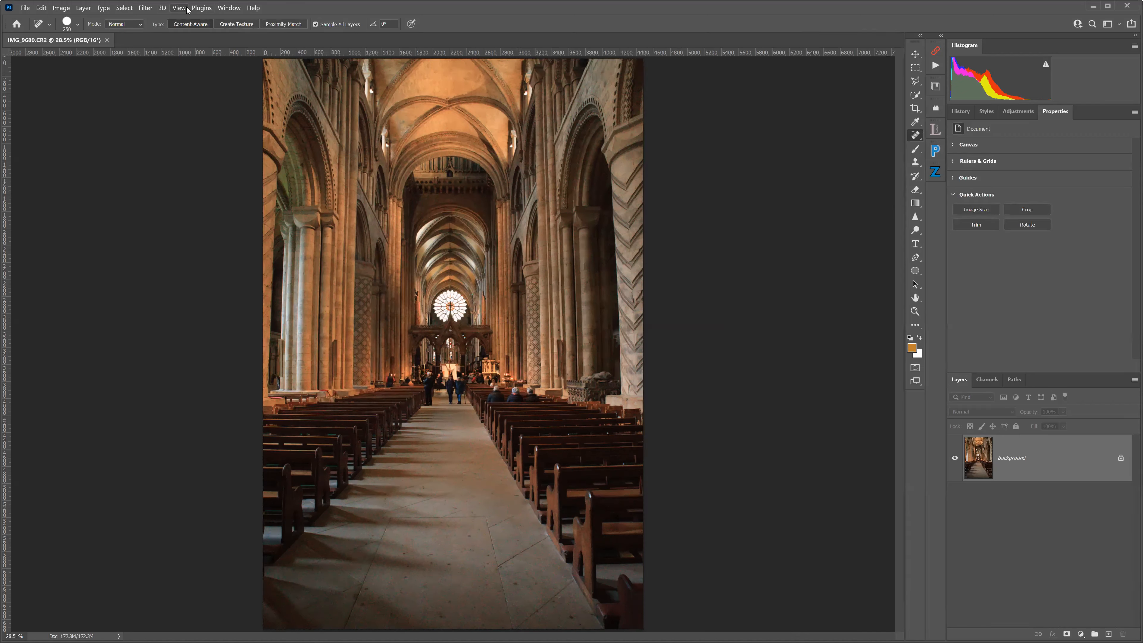
Step: Reopen Neural Filters, review the wait-listed filters once more and cancel
click(150, 8)
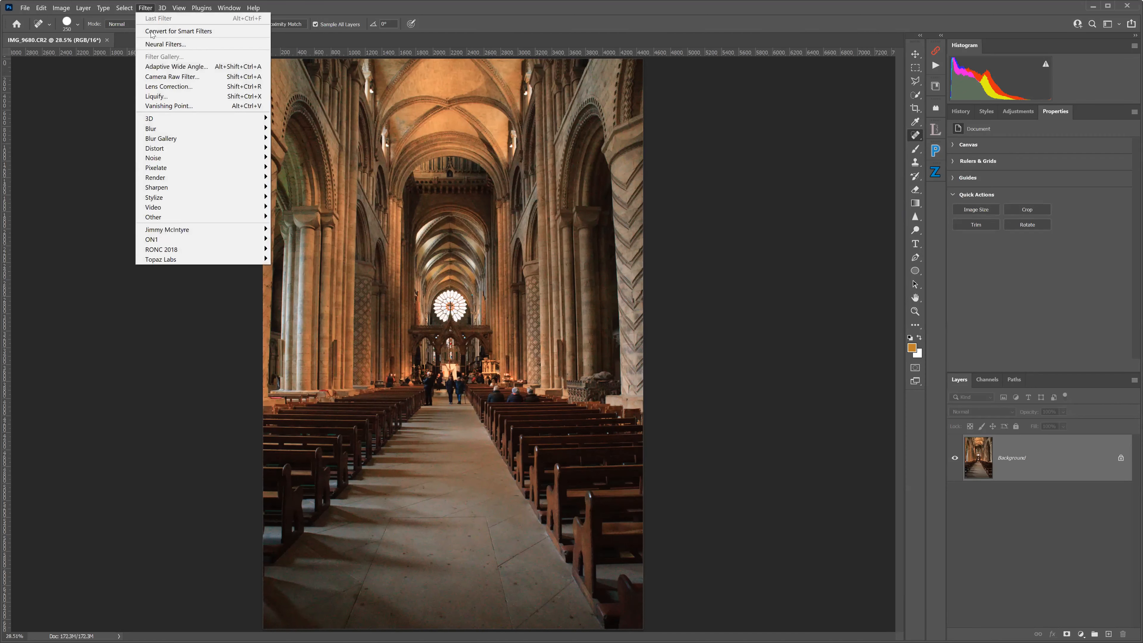
click(153, 44)
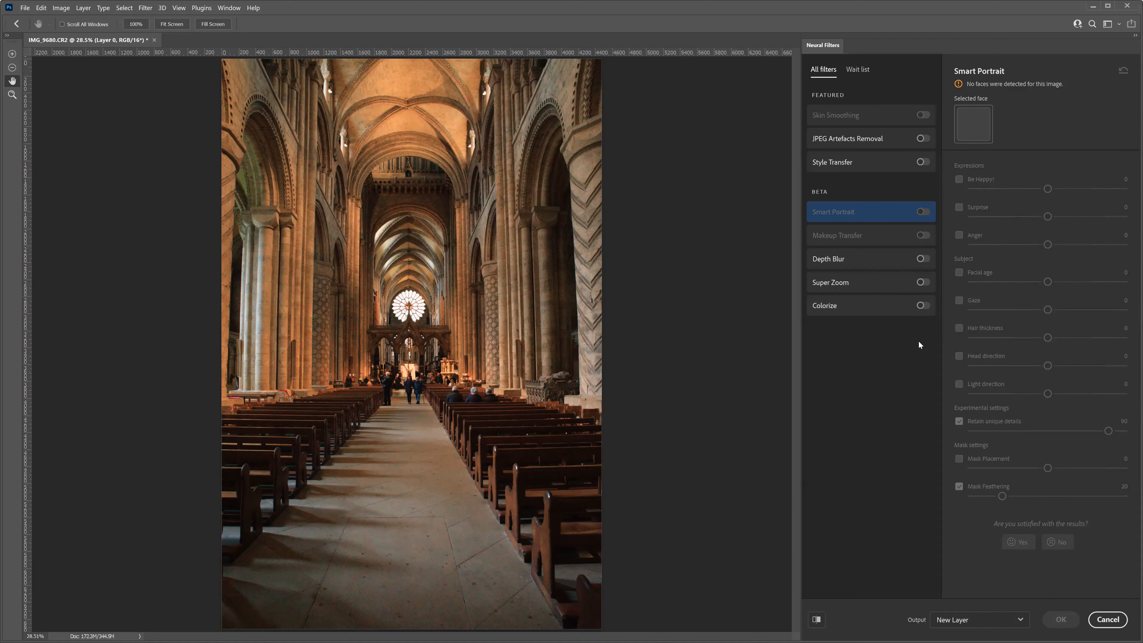
click(858, 71)
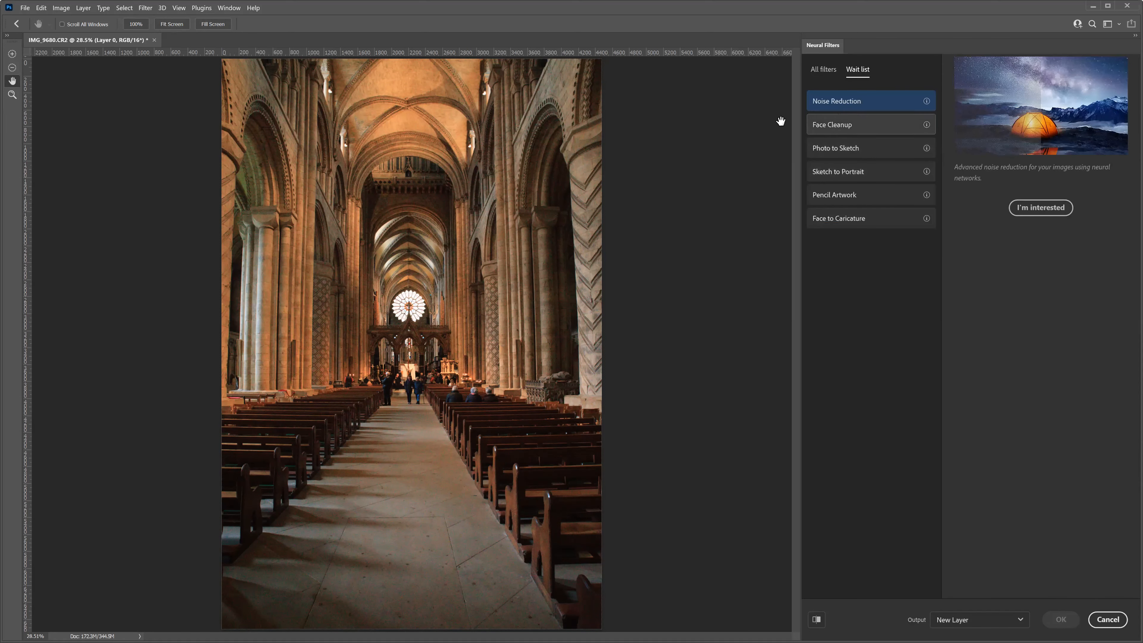
key(Escape)
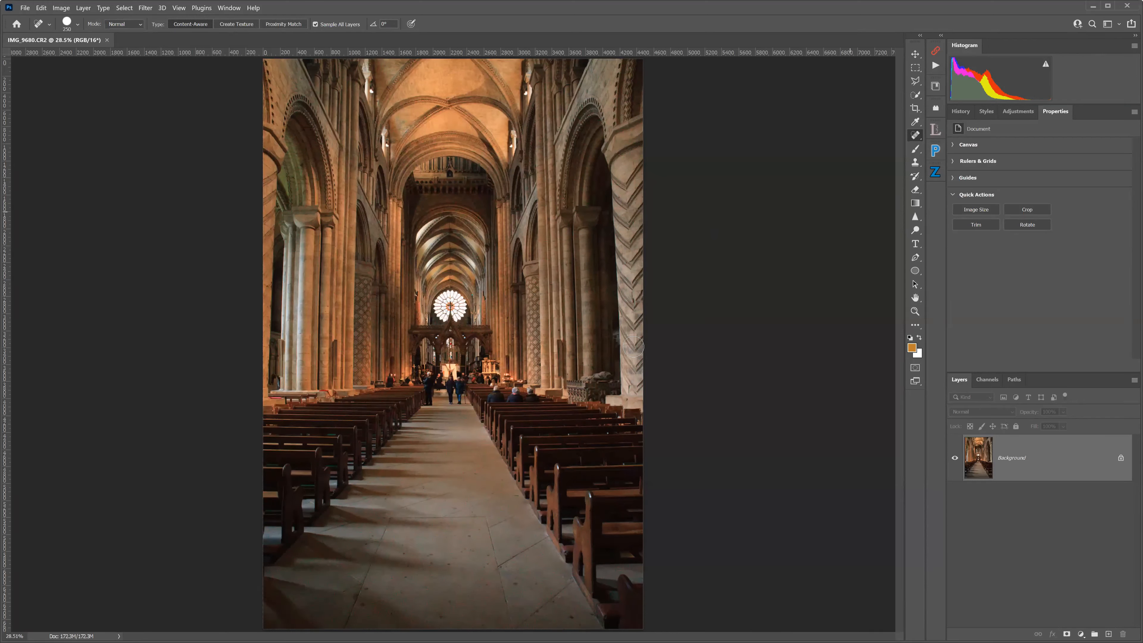
Step: Close IMG_9680.CR2 in Photoshop and switch to the presentation slide show at the "Conclusion" slide
click(110, 40)
click(621, 251)
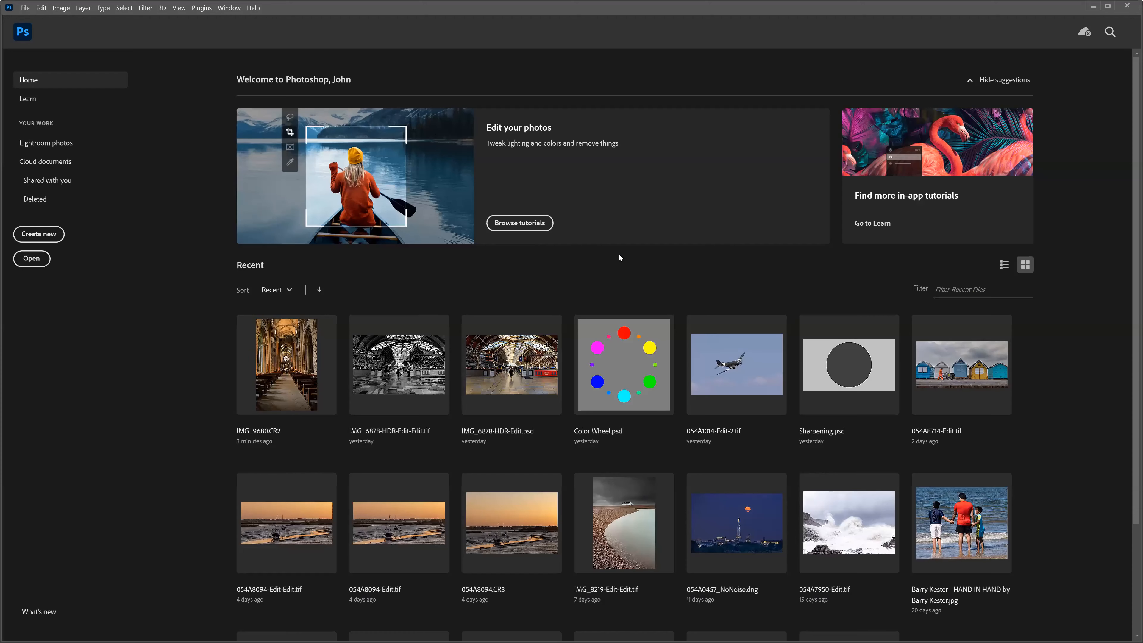
key(alt+Tab)
key(alt+Tab)
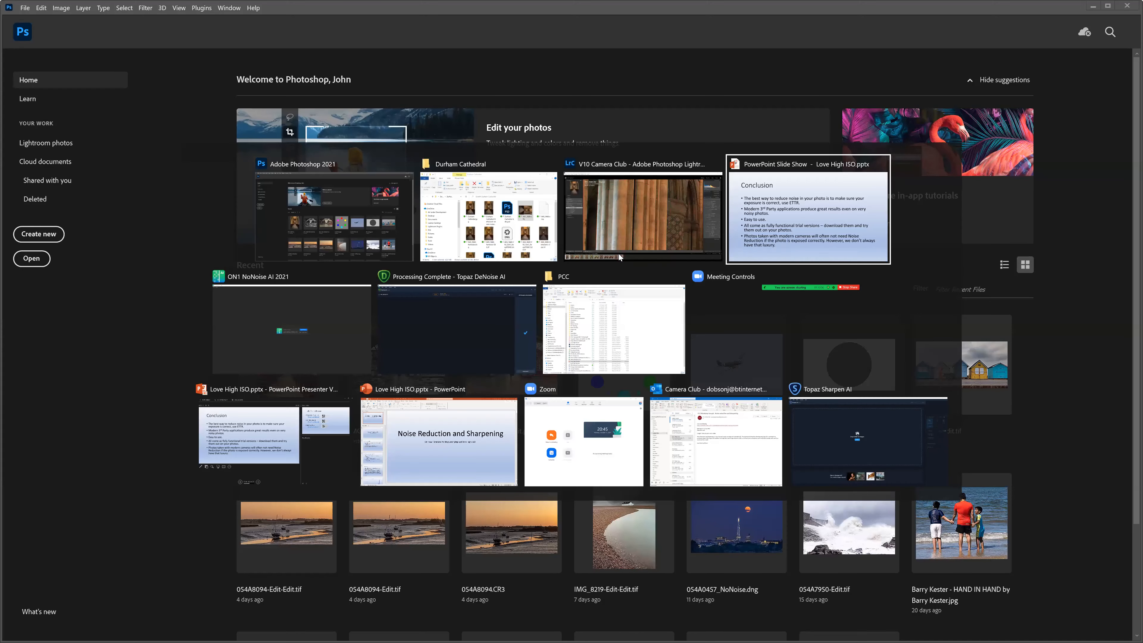
click(514, 348)
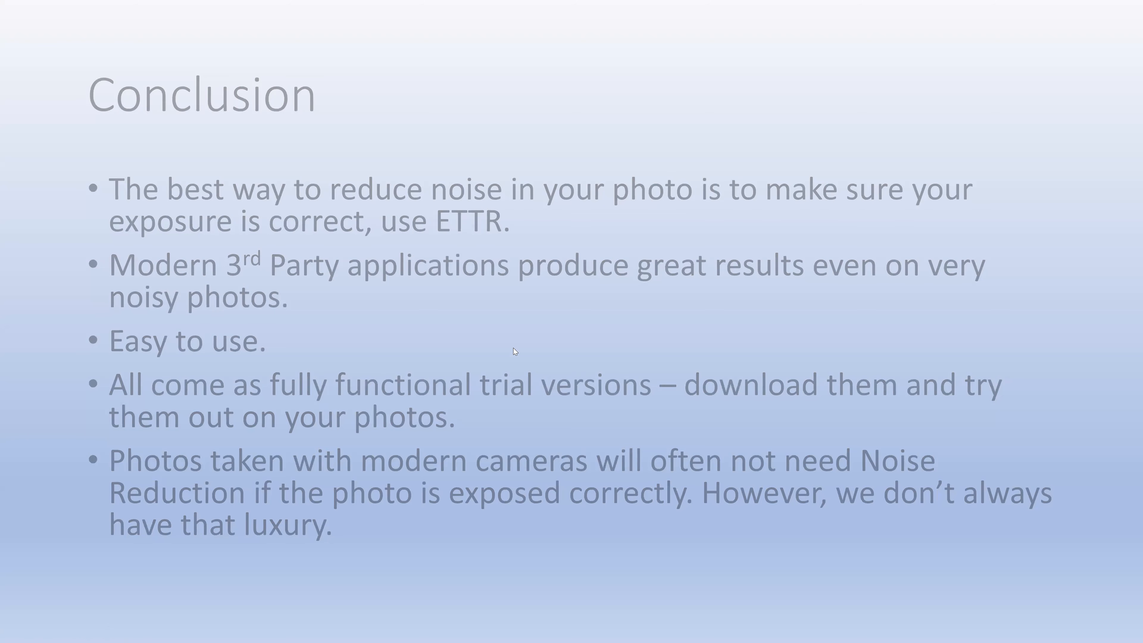
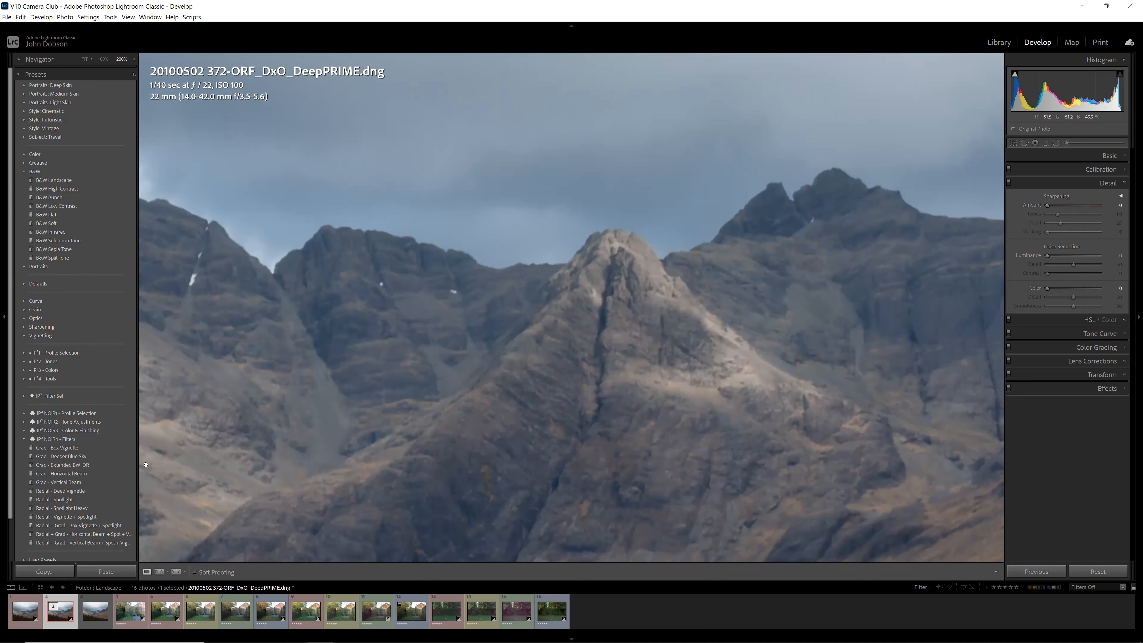
click(93, 622)
drag(570, 424, 549, 335)
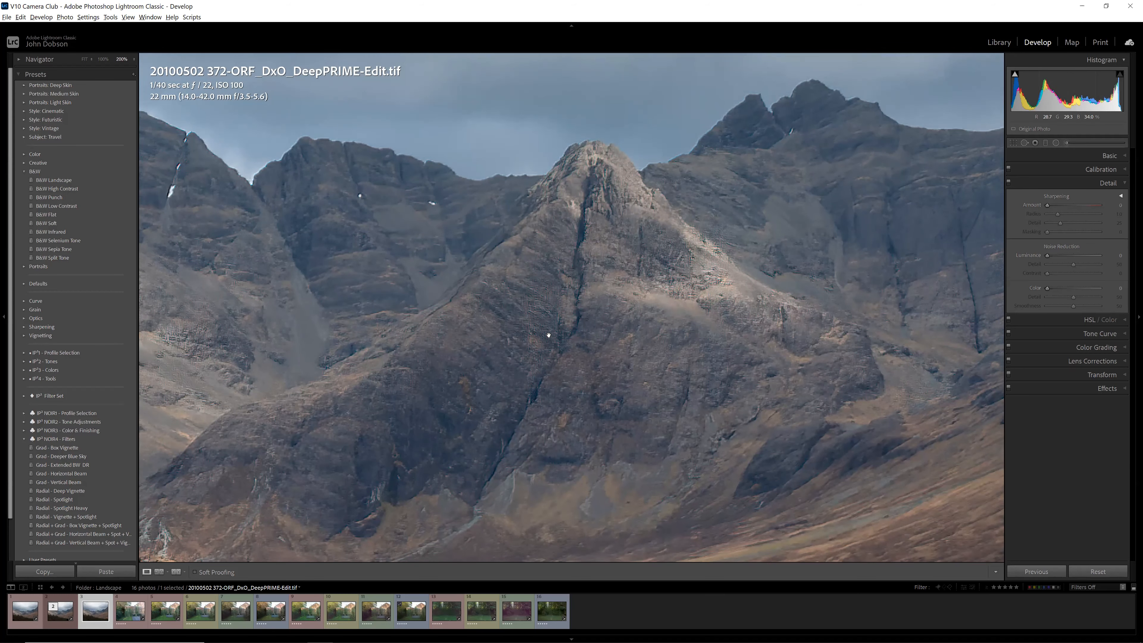
click(549, 336)
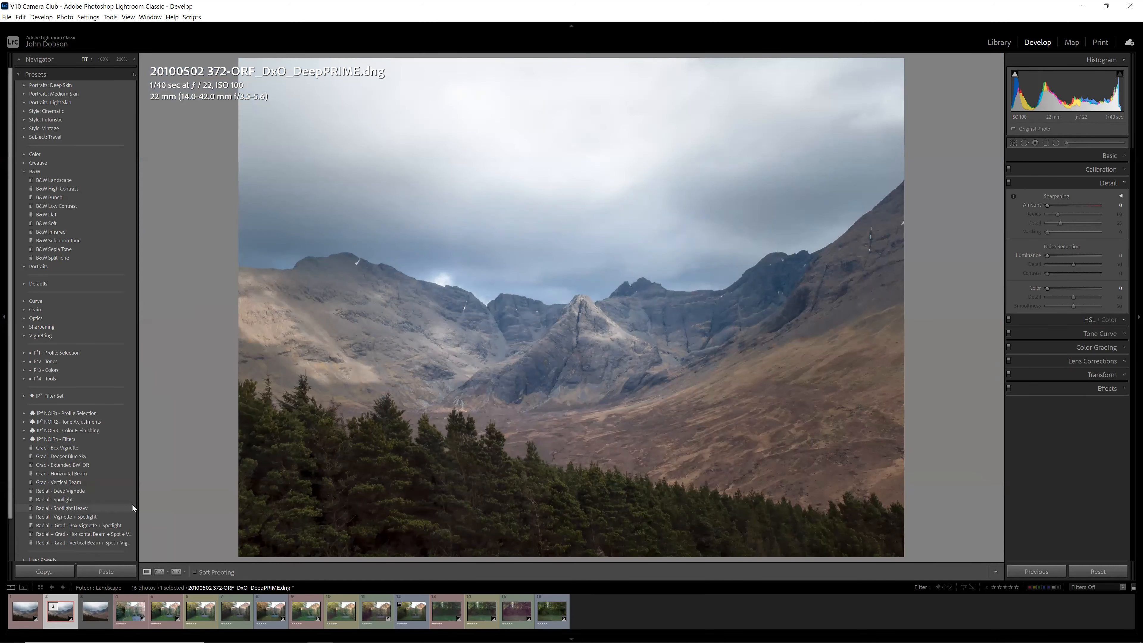
key(Right)
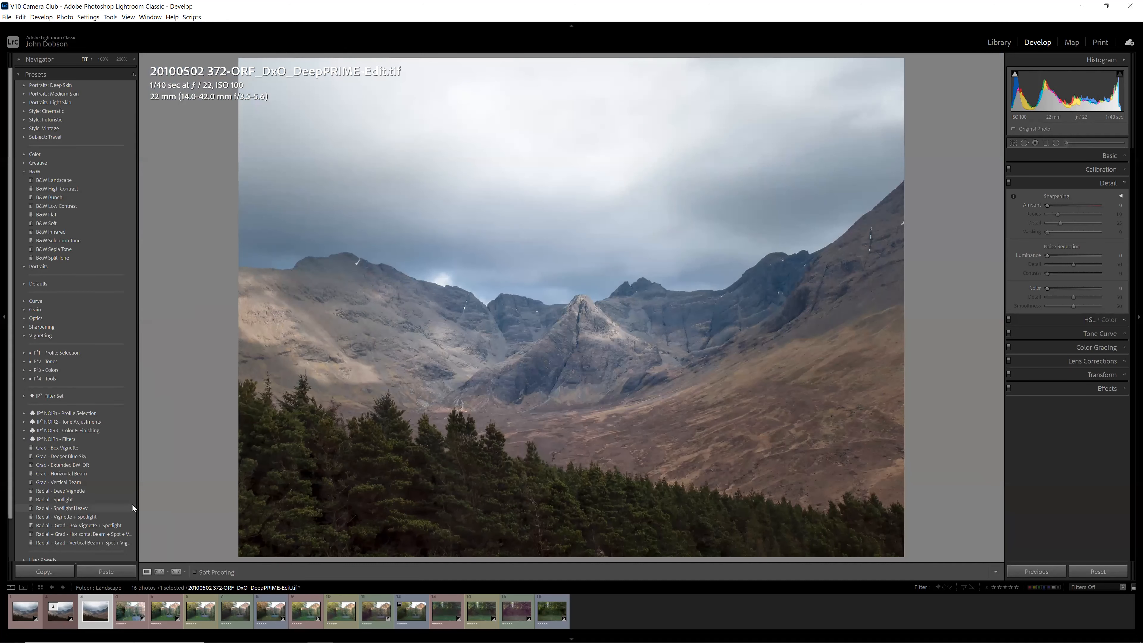
key(Left)
key(Right)
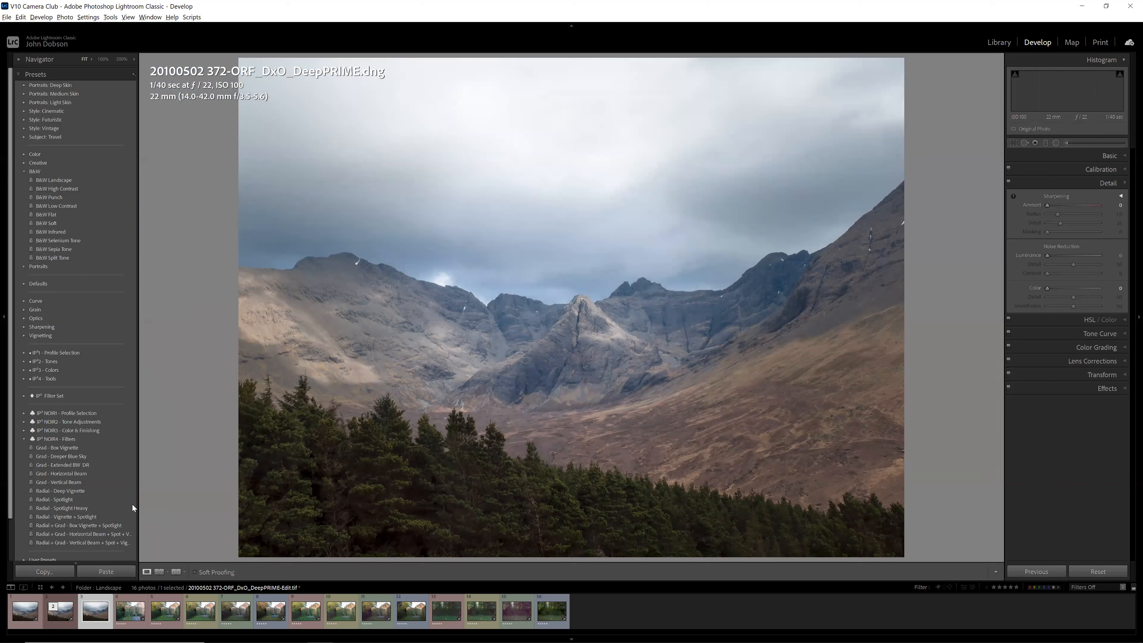
key(Left)
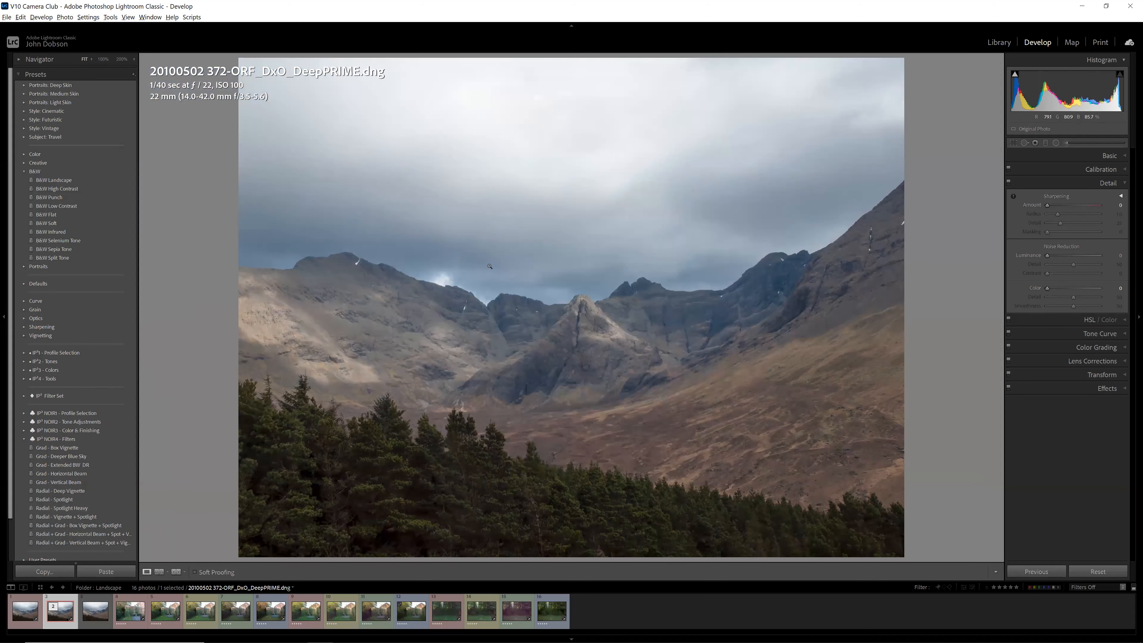
right_click(521, 279)
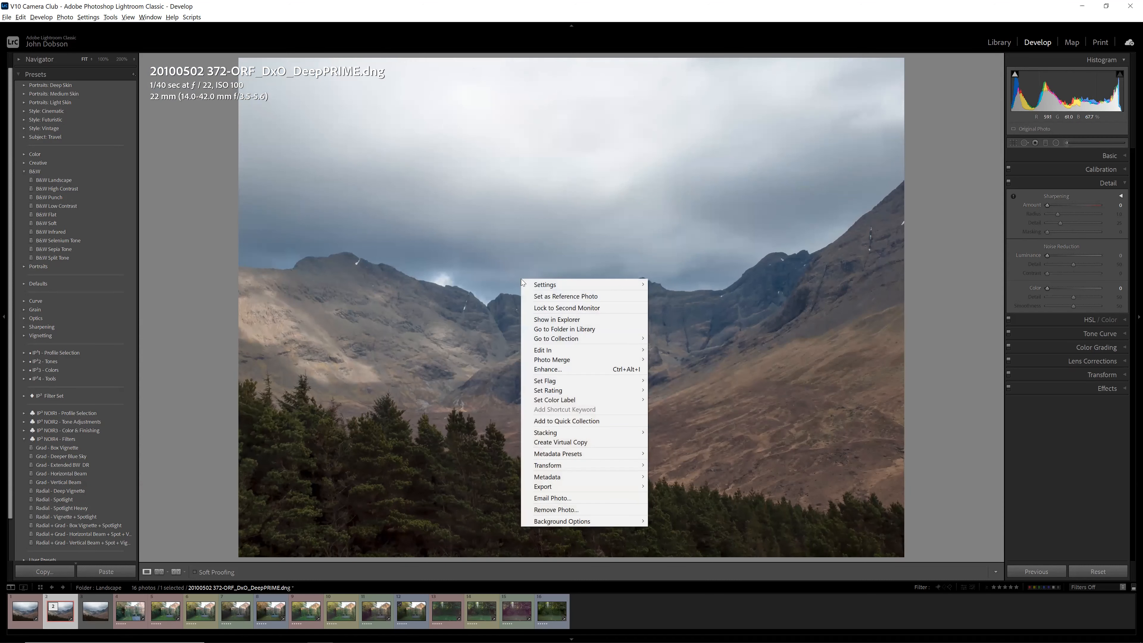
mouse_move(554, 352)
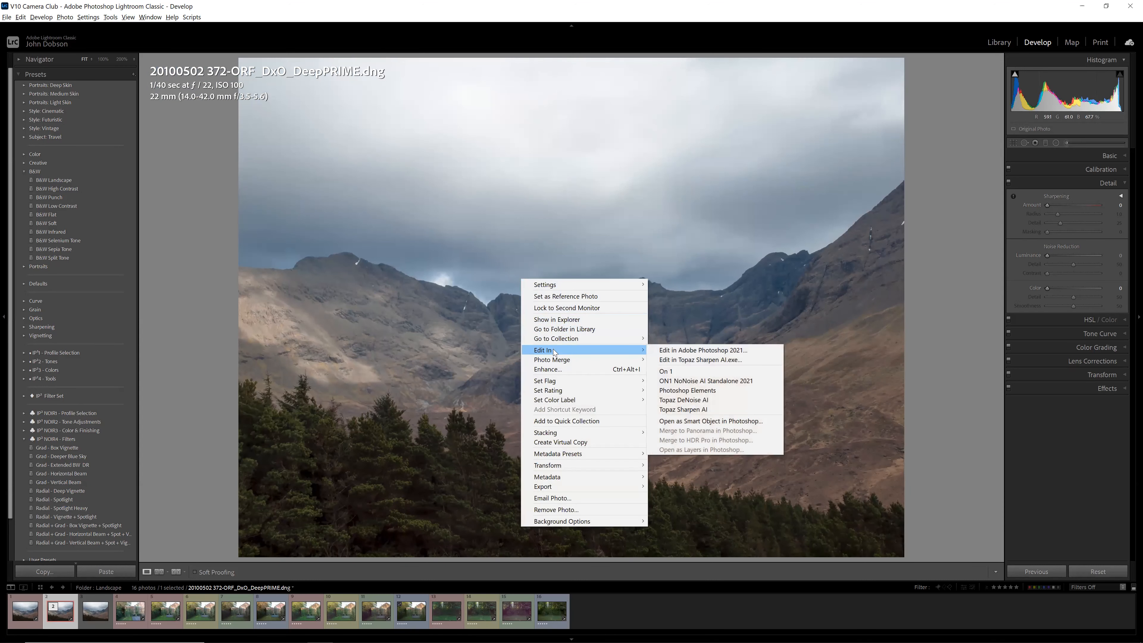
click(702, 360)
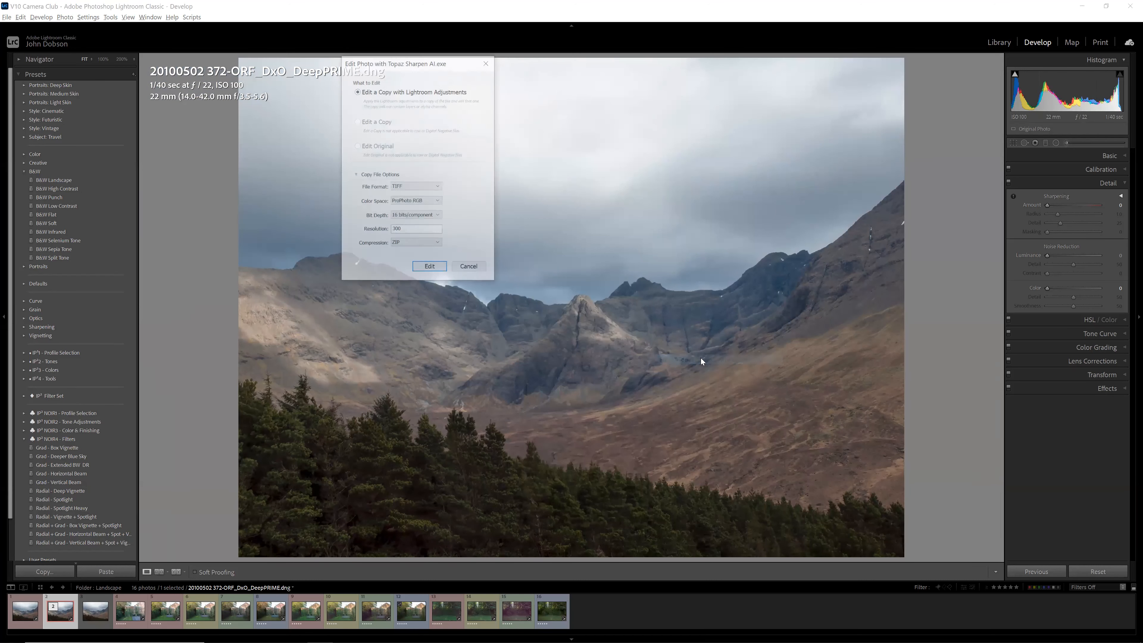
click(416, 271)
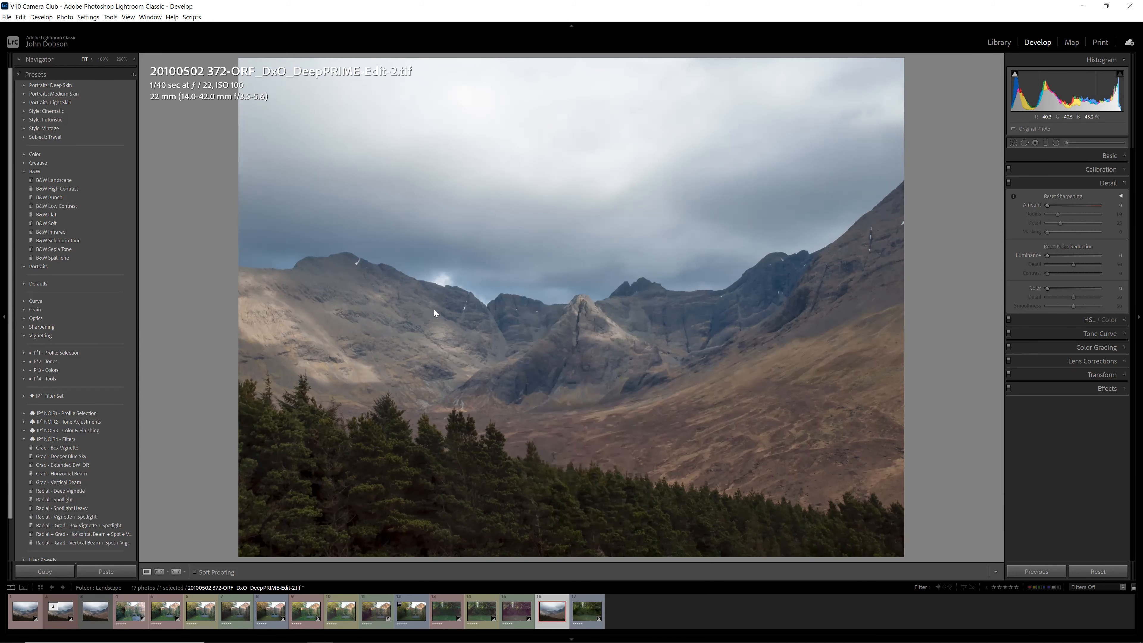
key(alt+Tab)
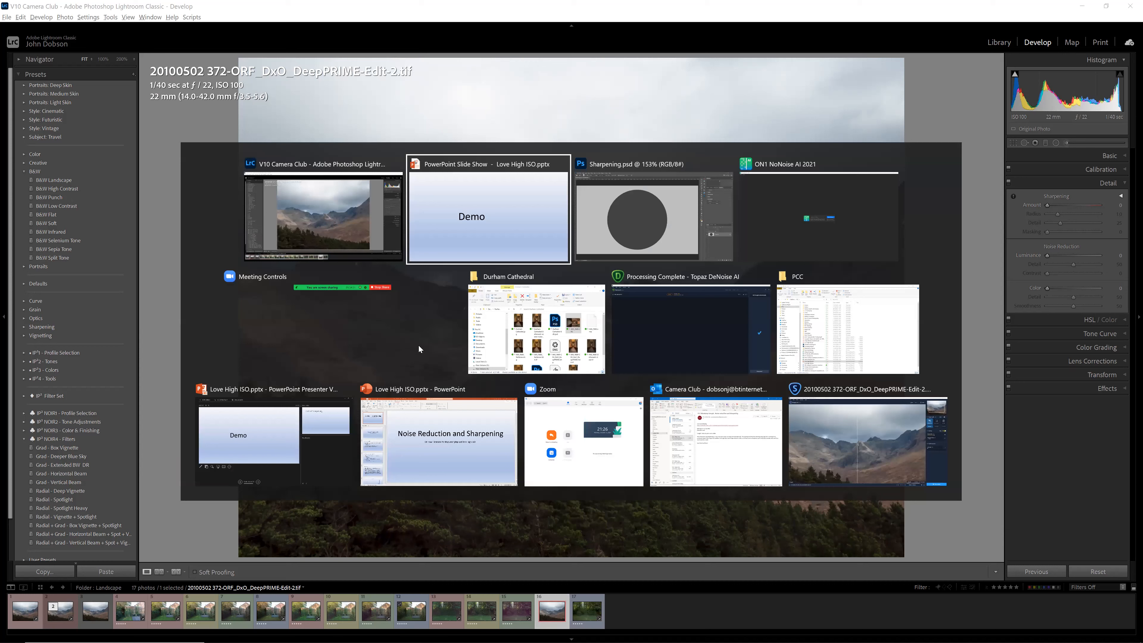
key(alt+Tab)
key(alt+Tab)
key(alt+Tab)
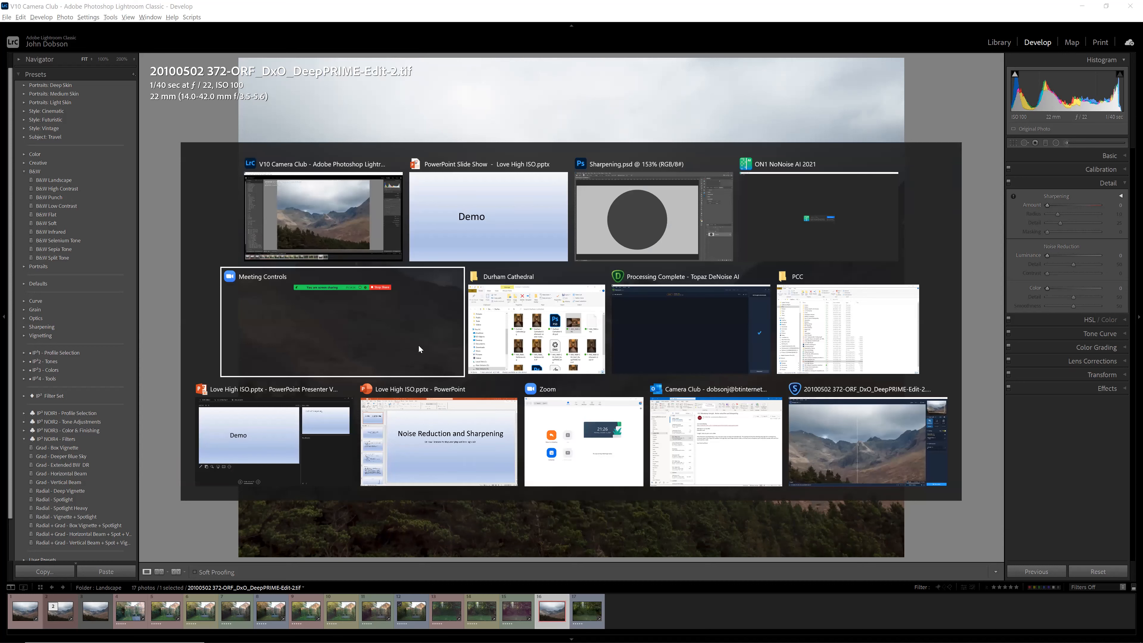
key(alt+Tab)
key(alt+Tab)
key(alt+Tab)
key(alt+Tab)
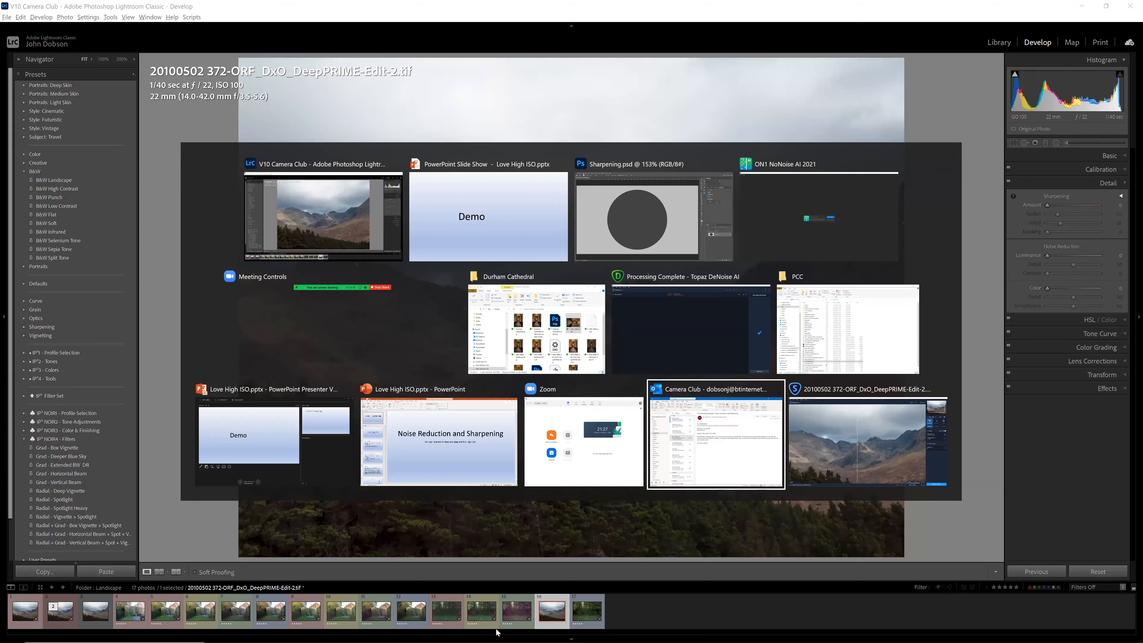
key(Escape)
key(alt+Tab)
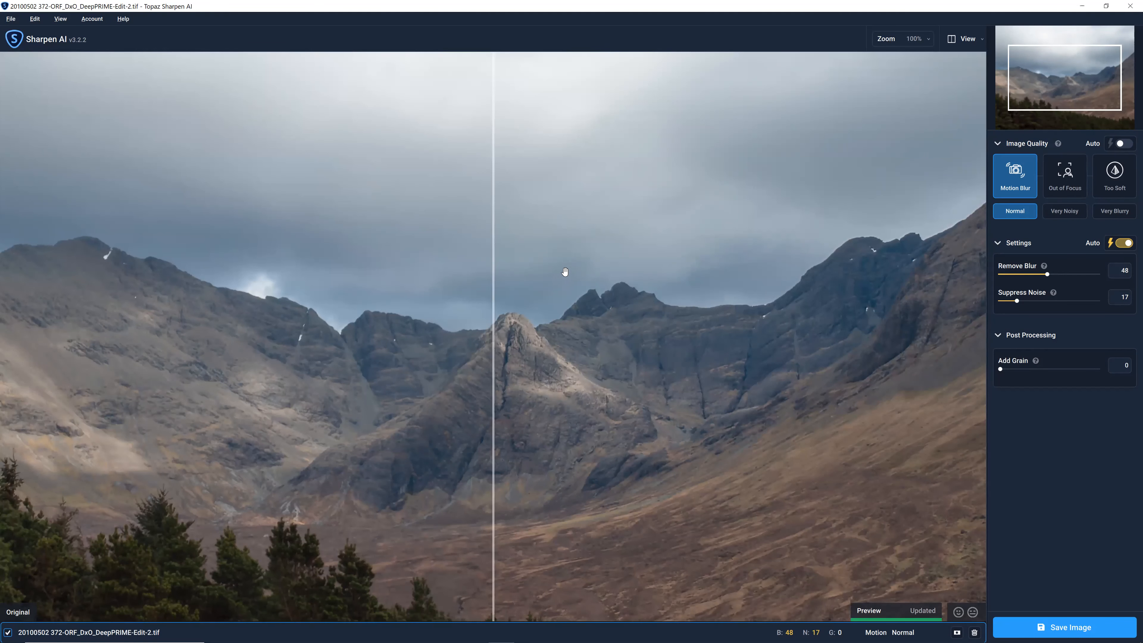
Step: Inspect the central peak at 200% zoom, shifting the split divider to reveal more of the Motion Blur preview
click(928, 39)
click(889, 119)
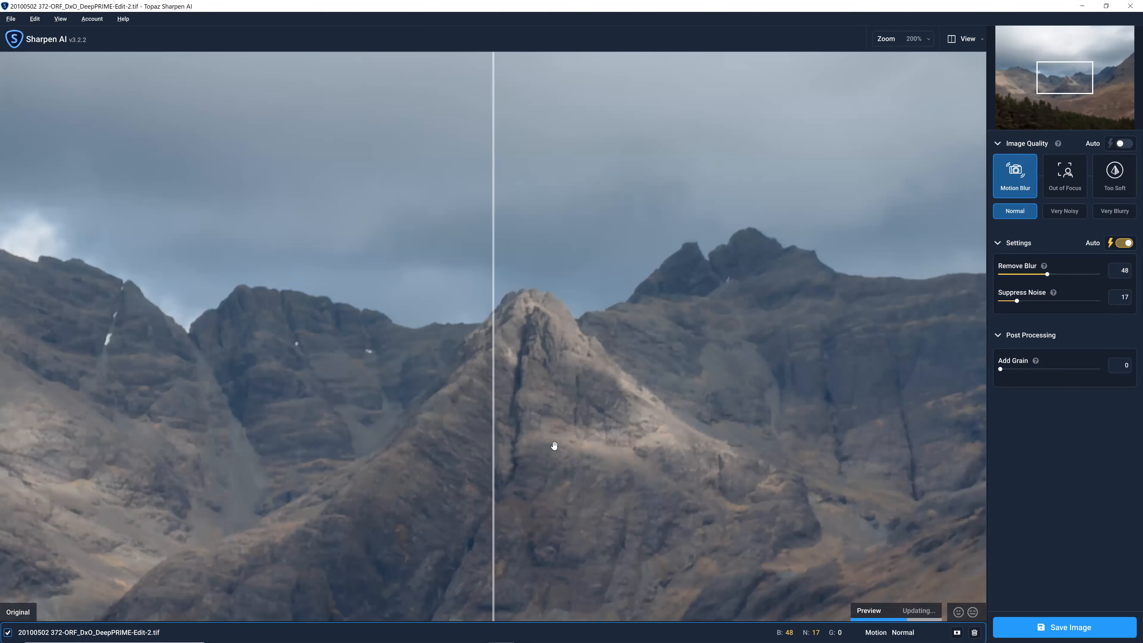
drag(571, 478, 575, 346)
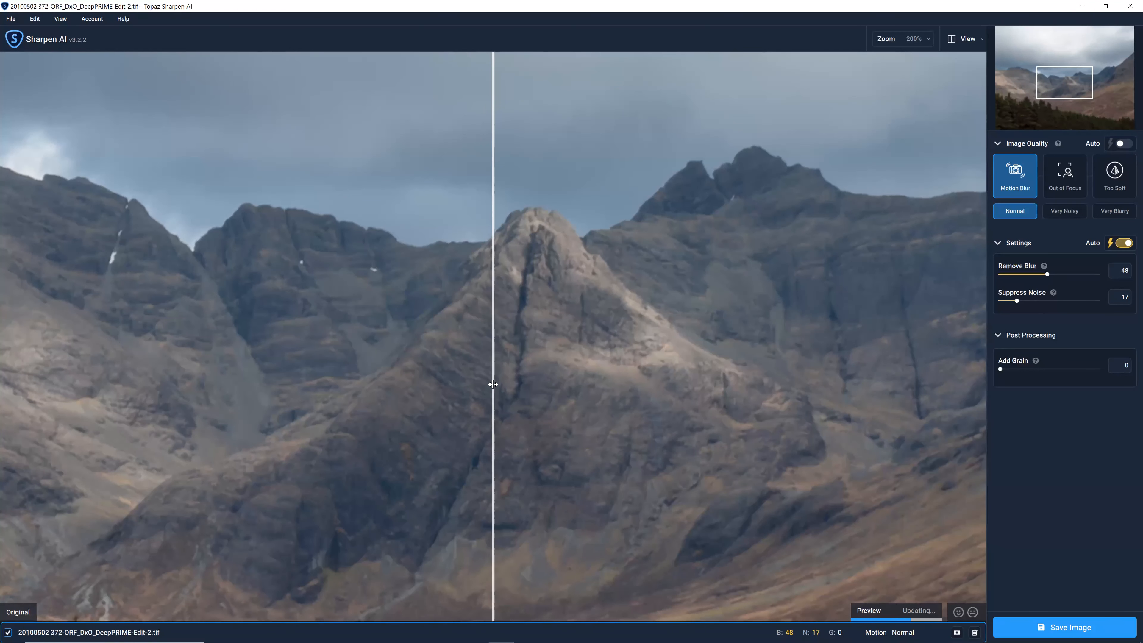
drag(493, 384, 291, 368)
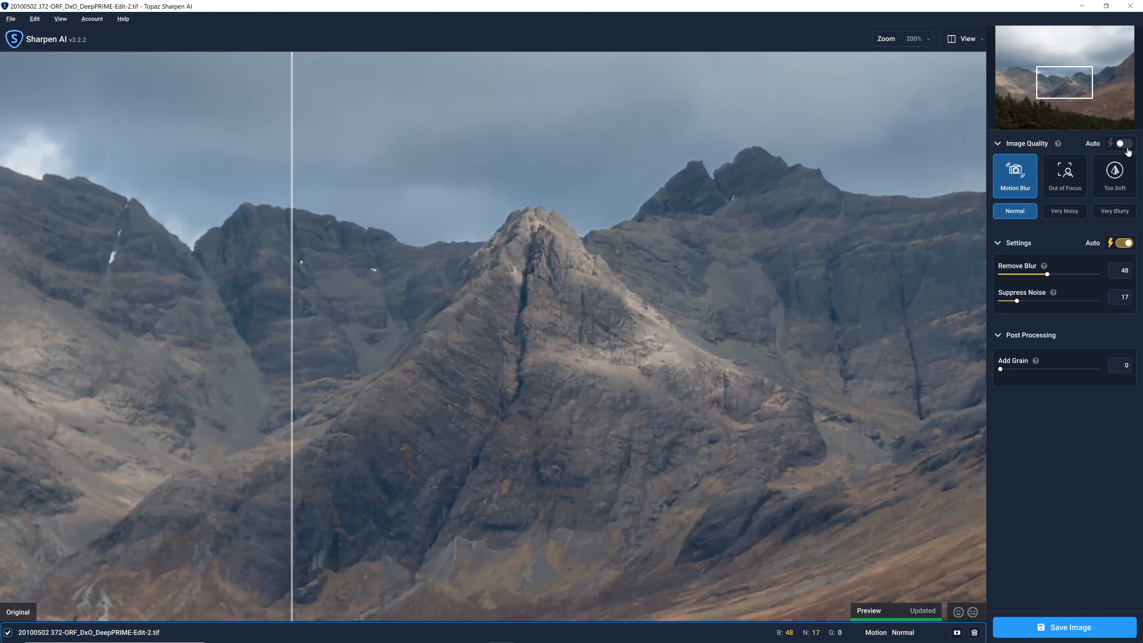
Step: Try automatic image quality detection with the Very Blurry variant and compare the result against the original across the split divider
click(1123, 144)
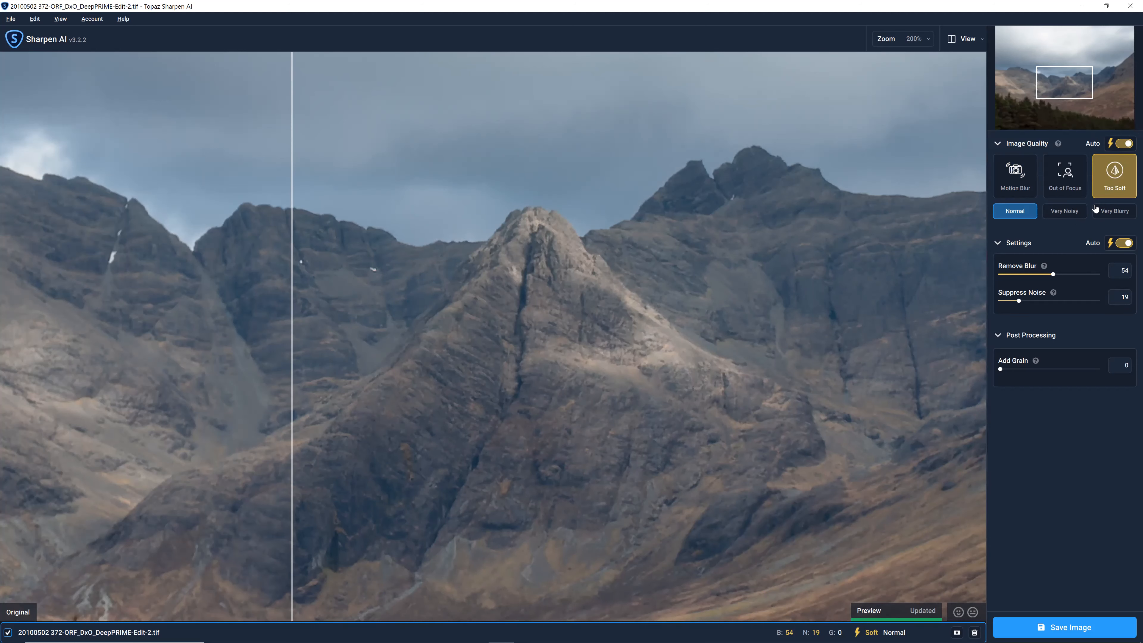
click(1107, 212)
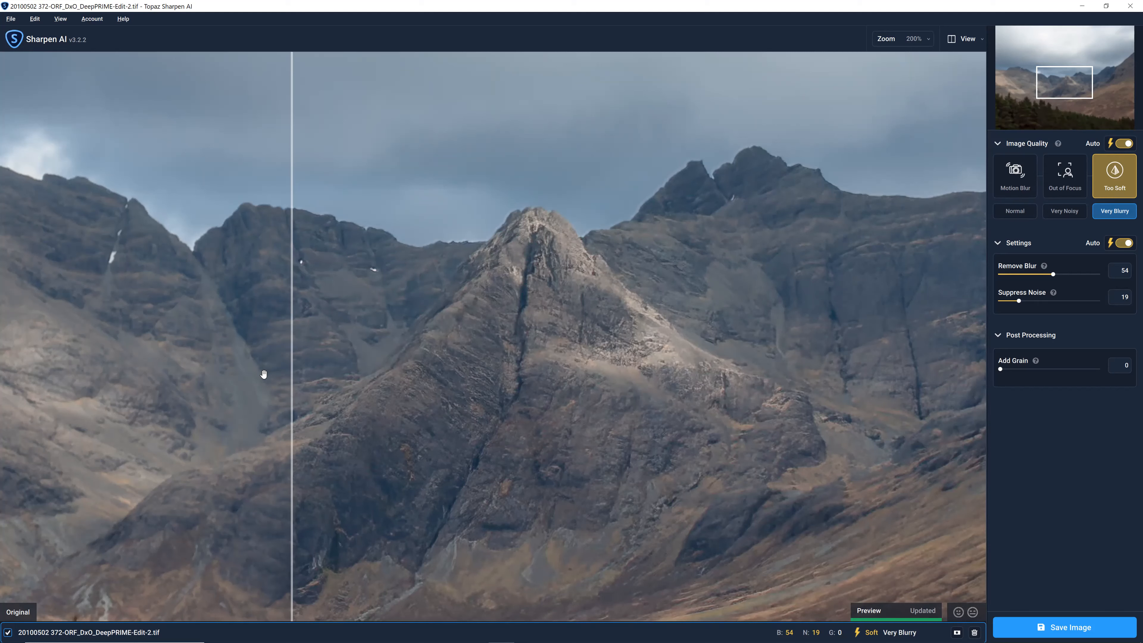
drag(301, 345, 352, 355)
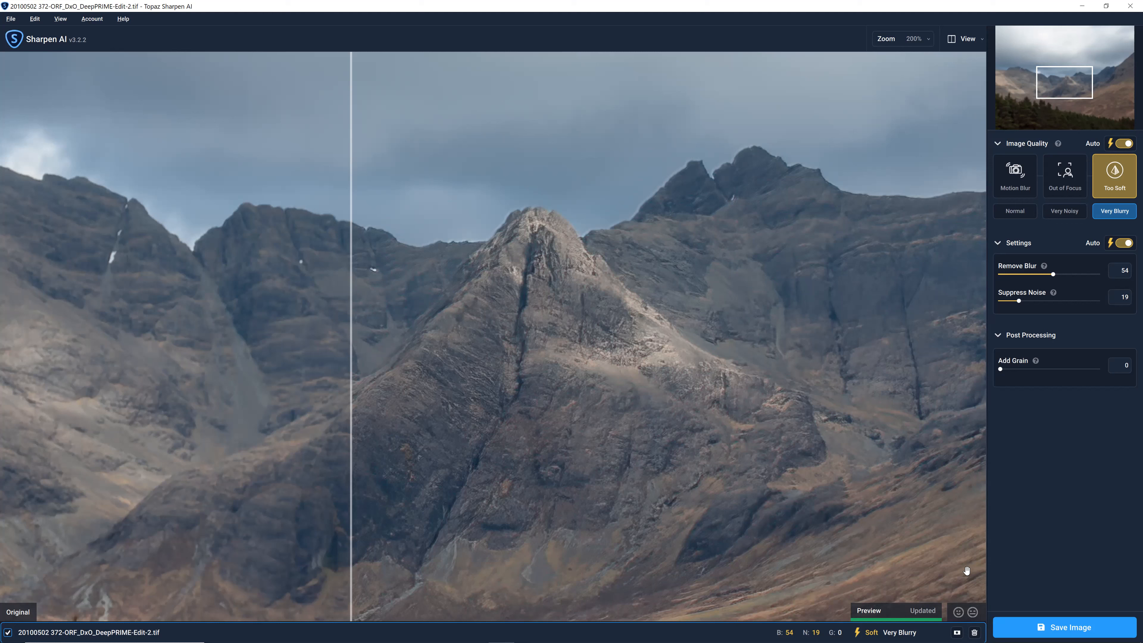
Step: Remove the image from Sharpen AI without saving it and switch back to Lightroom Classic
click(974, 632)
click(518, 374)
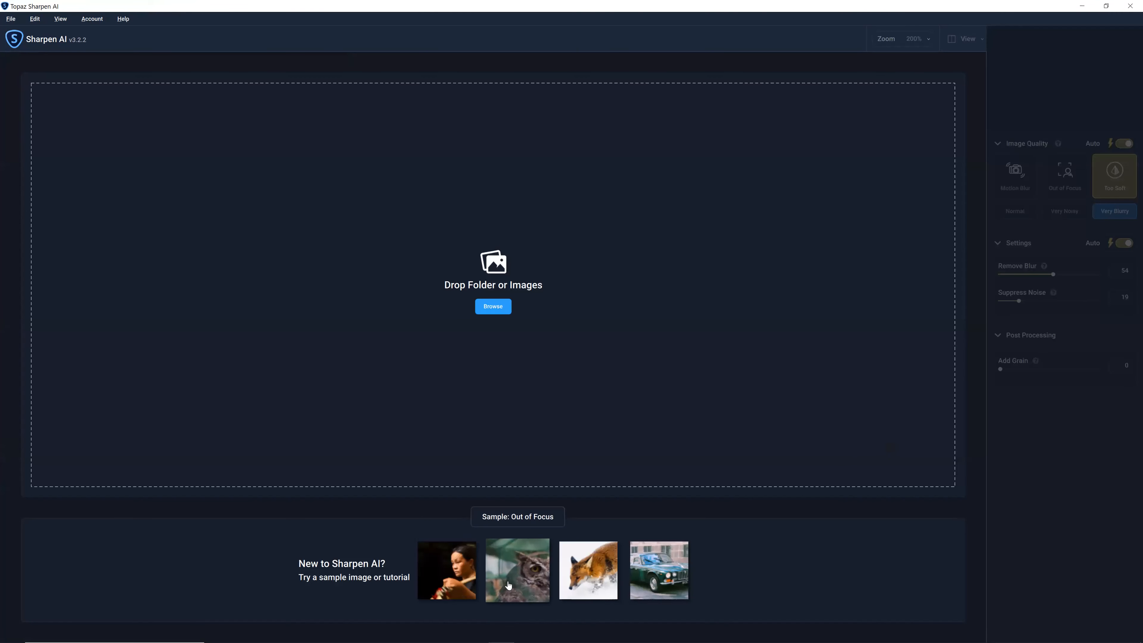
key(alt+Tab)
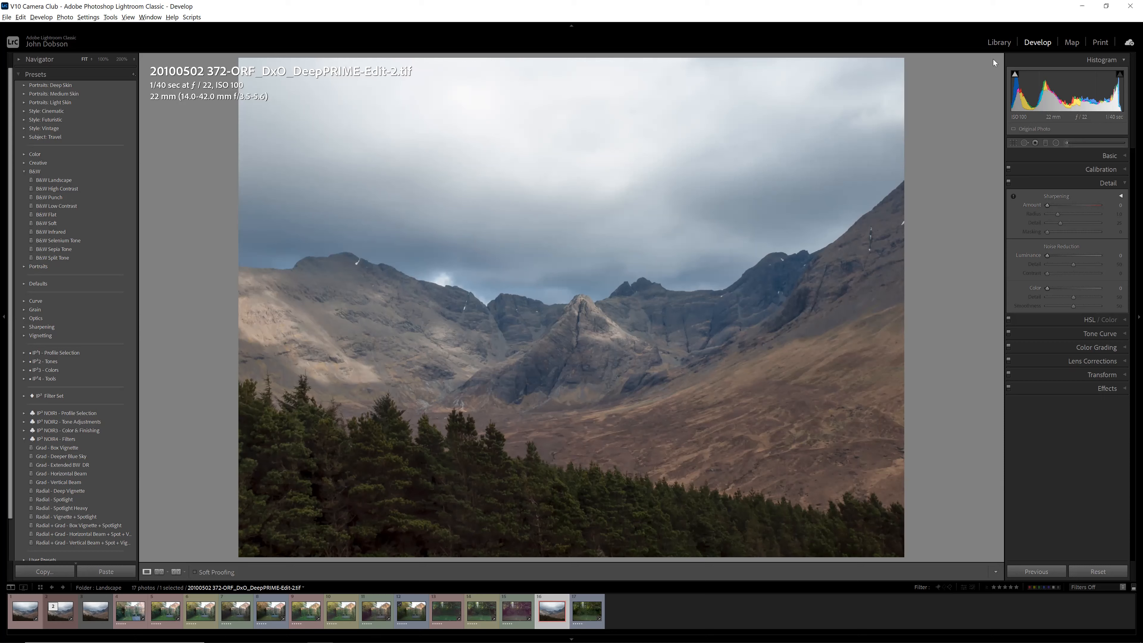
Step: Open the Wildlife folder in the Library and examine noise in _5A_1037.CR3 at 200% across the bird's body, wing and water splashes
click(999, 43)
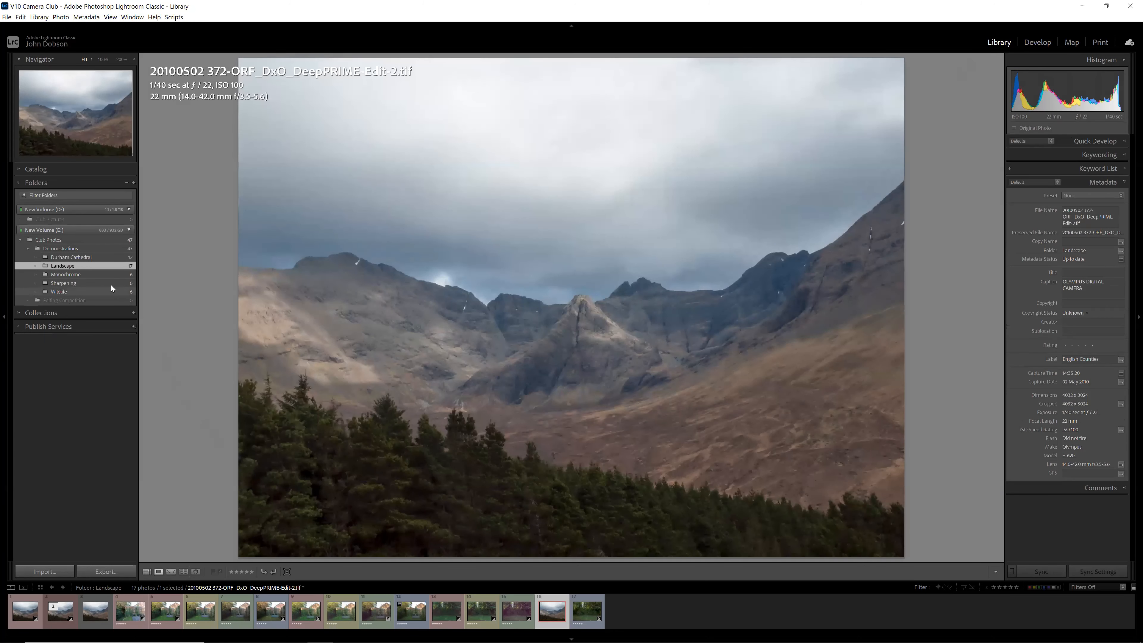
click(69, 293)
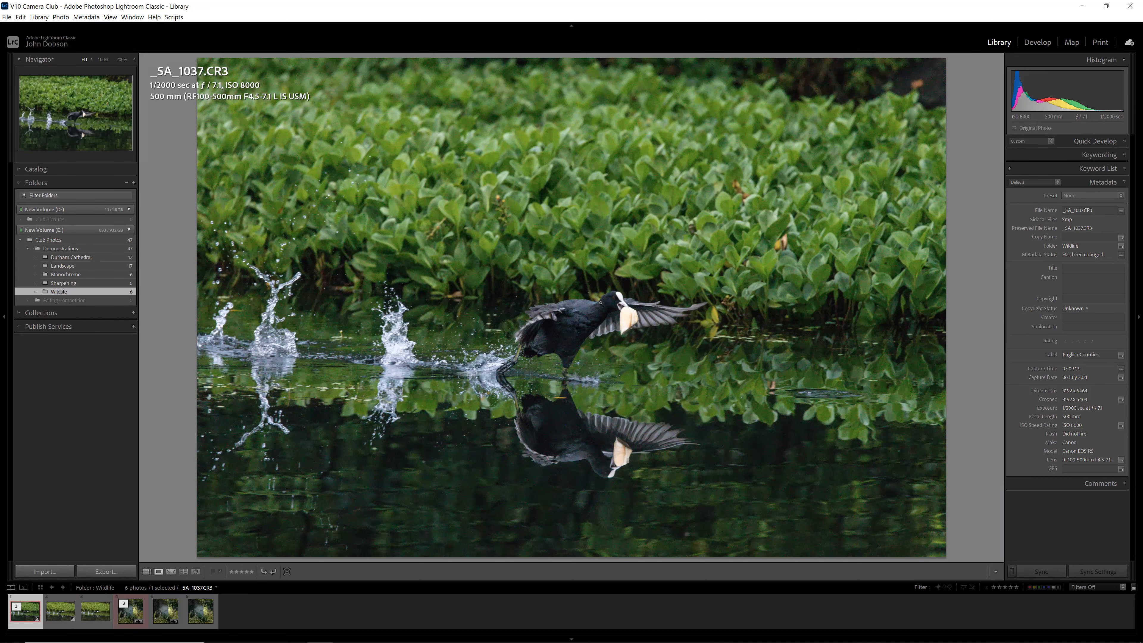
click(581, 322)
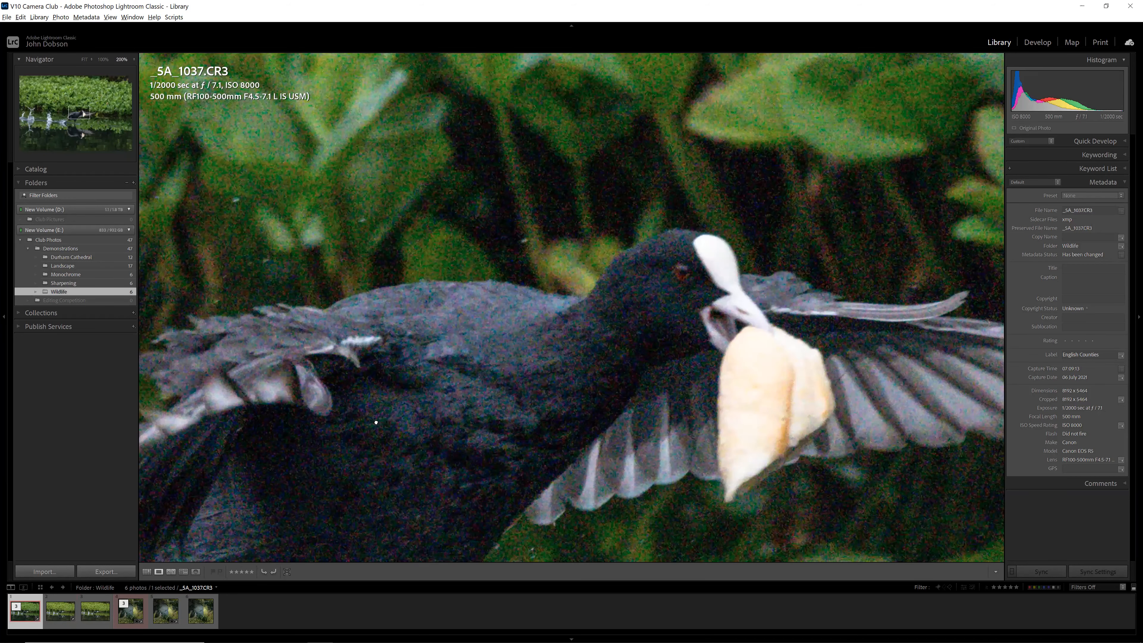
drag(487, 366, 594, 315)
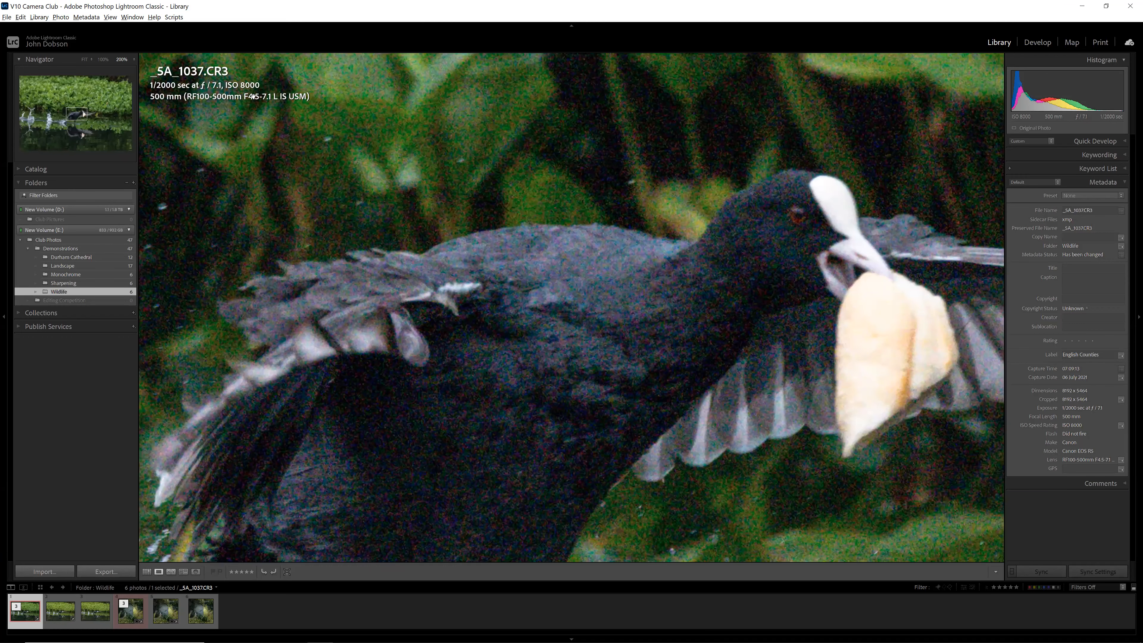
drag(246, 296, 401, 288)
drag(312, 397, 477, 367)
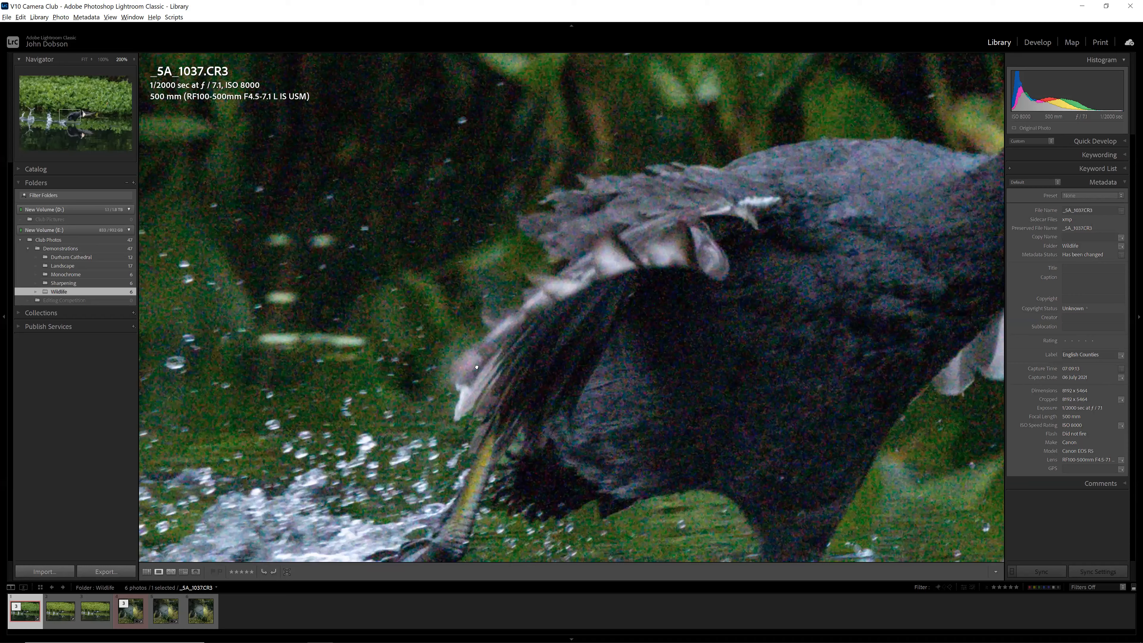
drag(265, 390, 505, 320)
drag(211, 280, 218, 221)
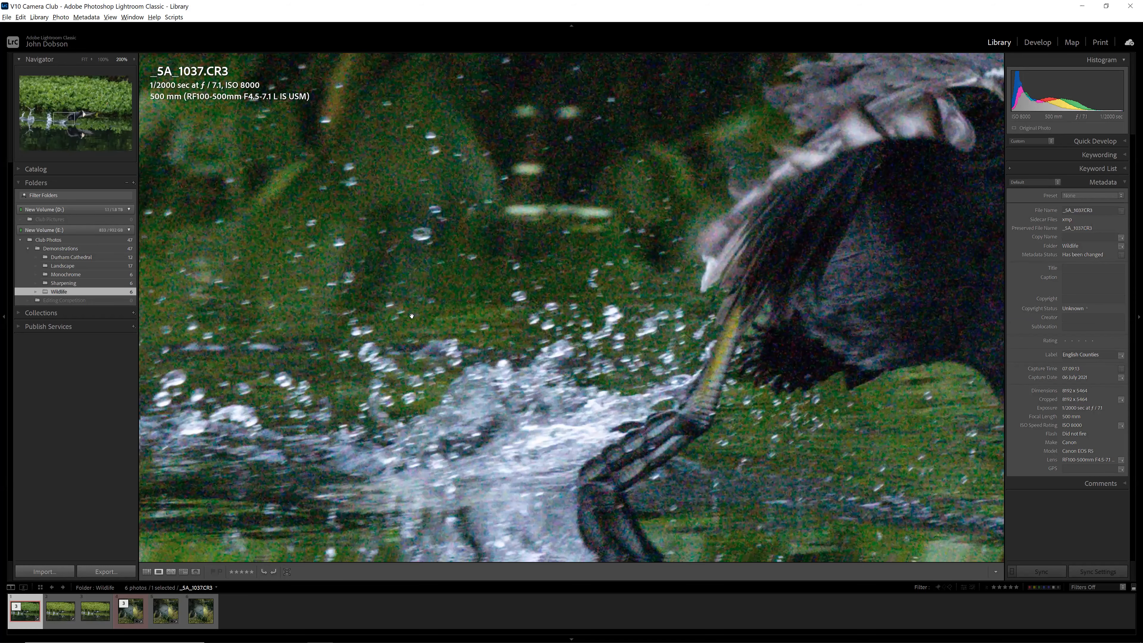
drag(840, 327, 490, 452)
Step: Examine the bird's feathers and head in _5A_1037_NoNoise.dng at 200%
click(62, 616)
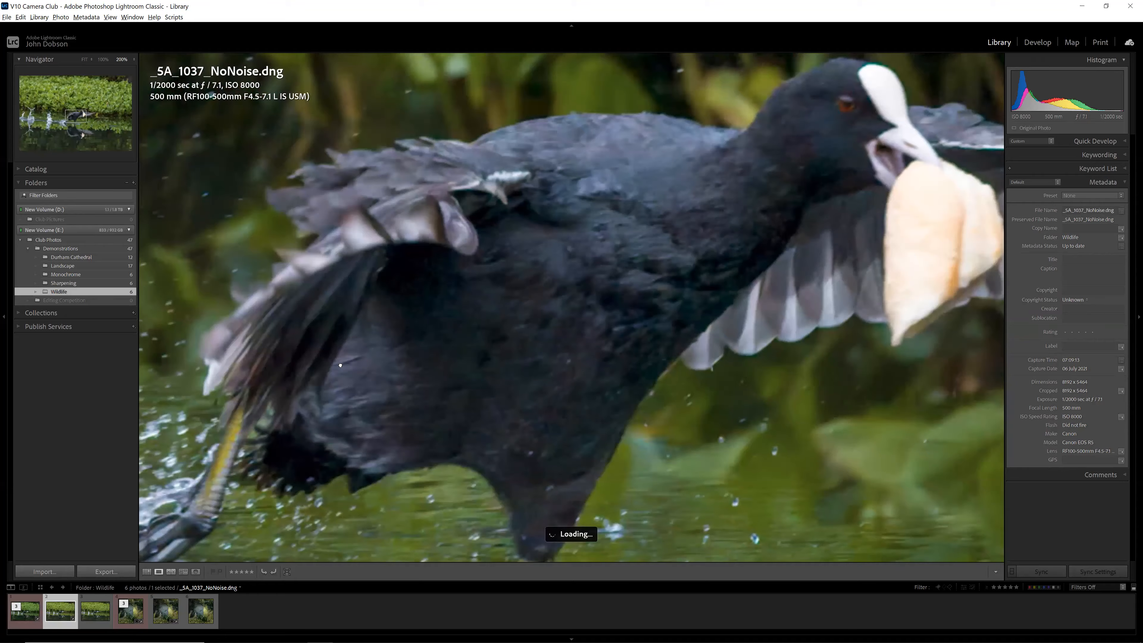
drag(341, 365, 364, 399)
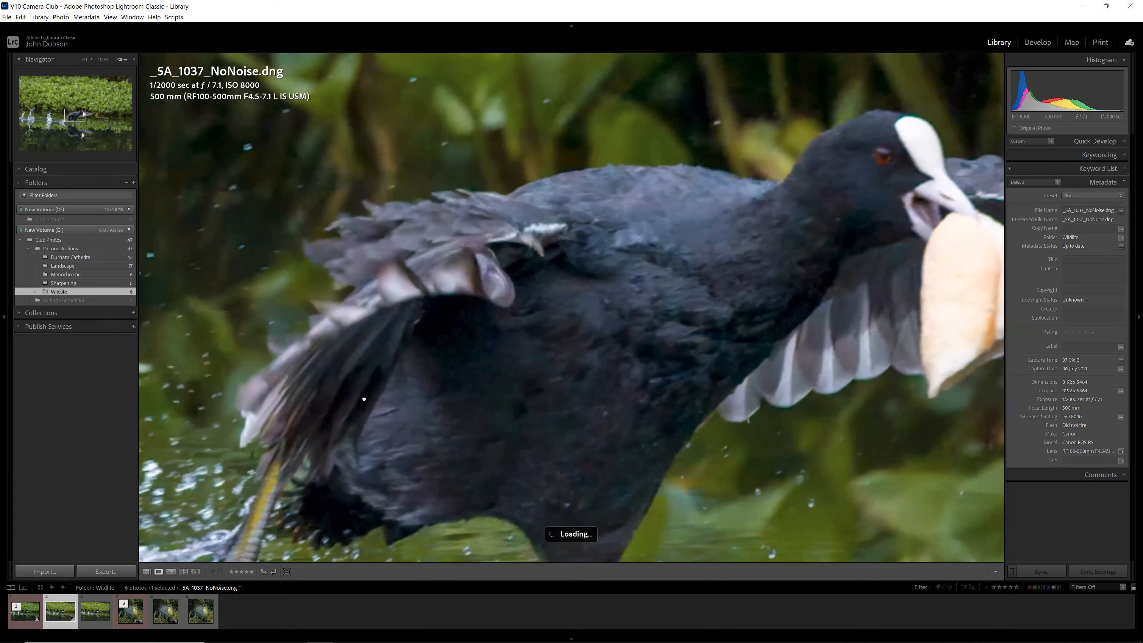
drag(441, 361, 424, 425)
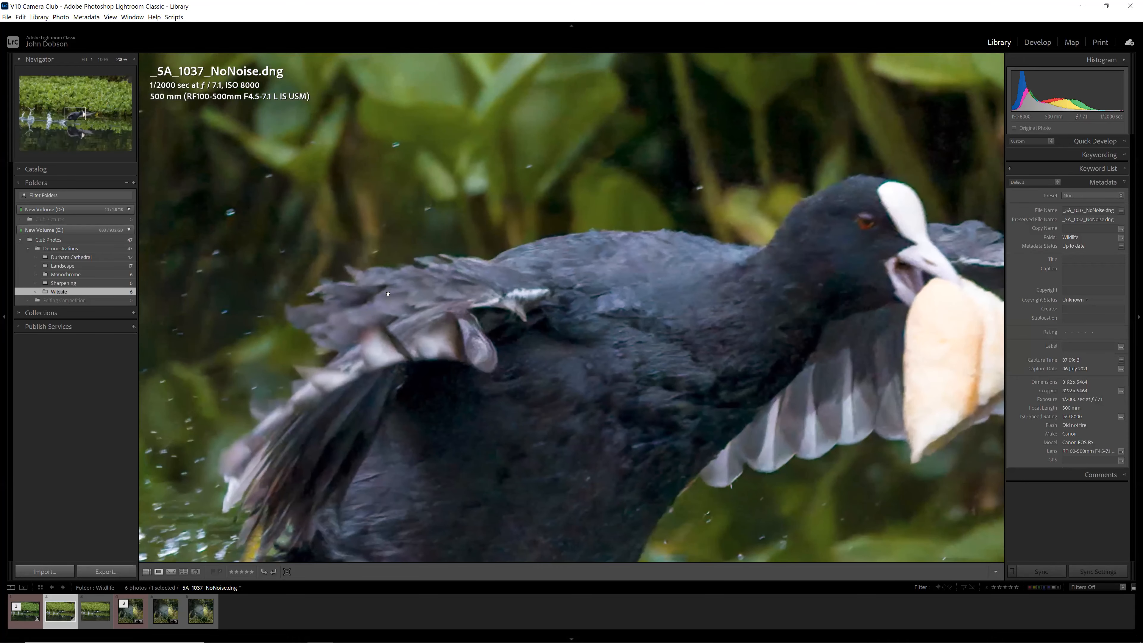
drag(388, 294, 402, 263)
Step: Examine the bird's head, wing and body in the sharpened _5A_1037_NoNoise-Edit.tif at 200%
click(93, 617)
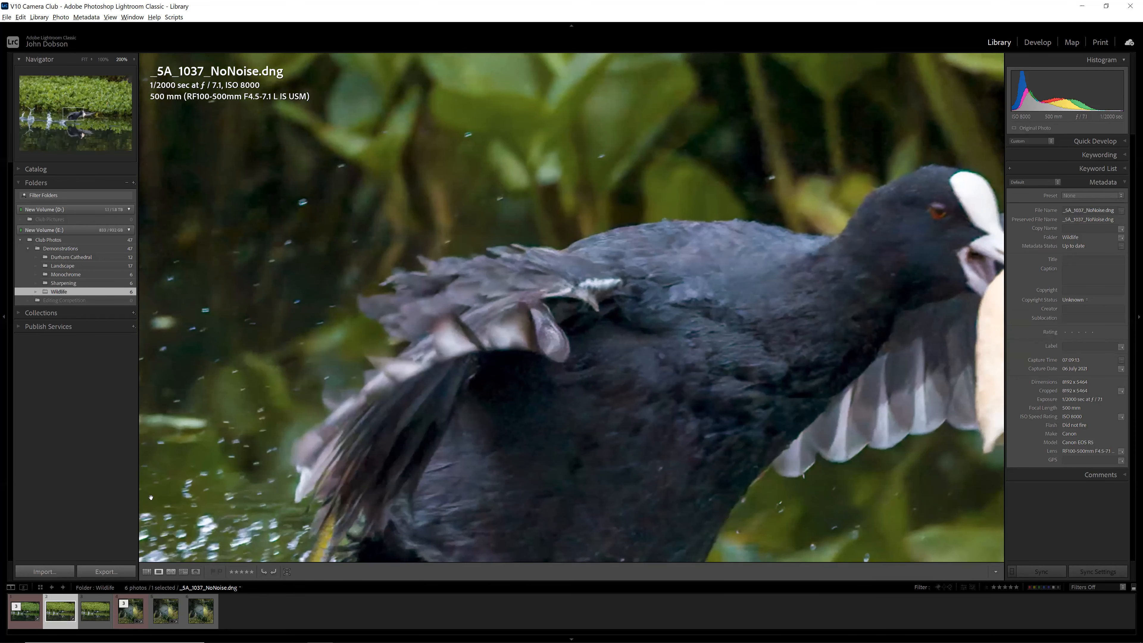
click(92, 620)
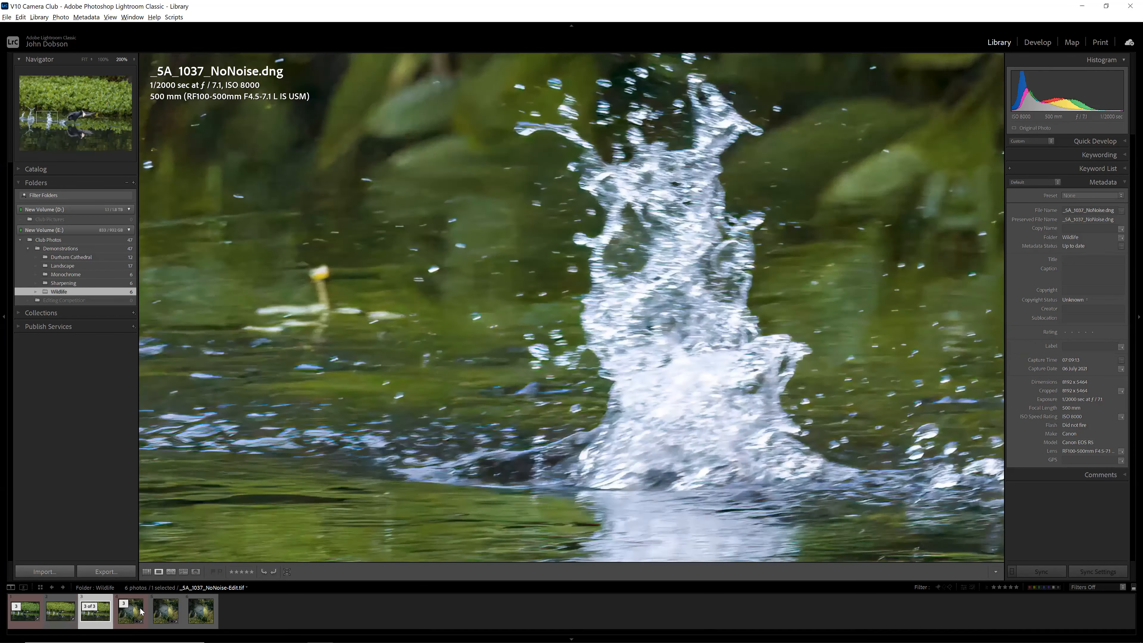
click(605, 420)
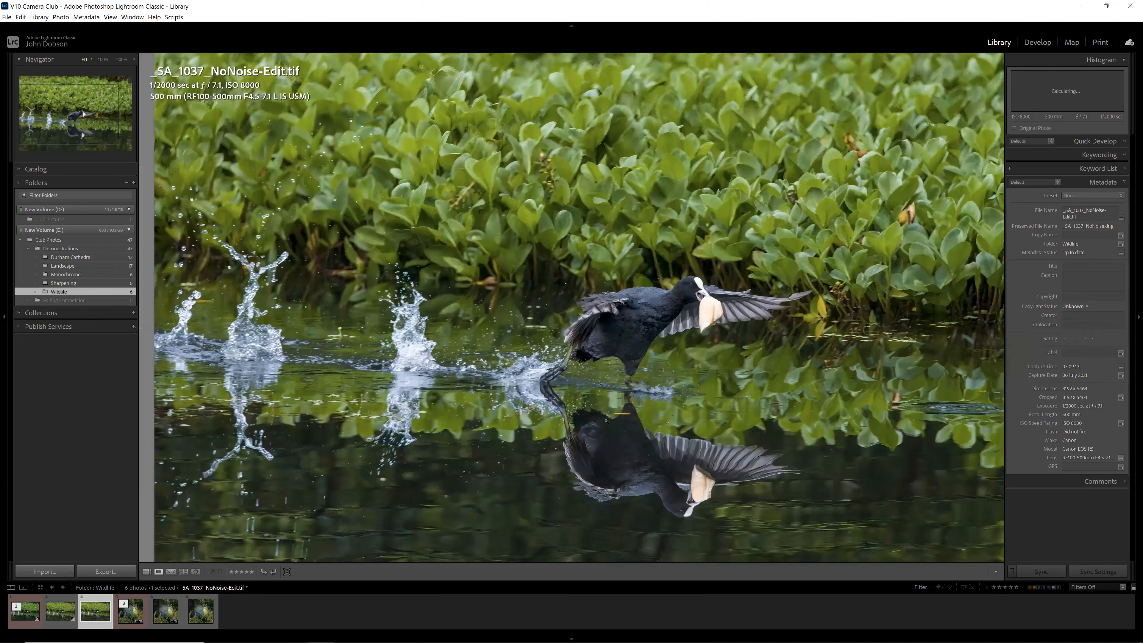
drag(614, 374, 460, 417)
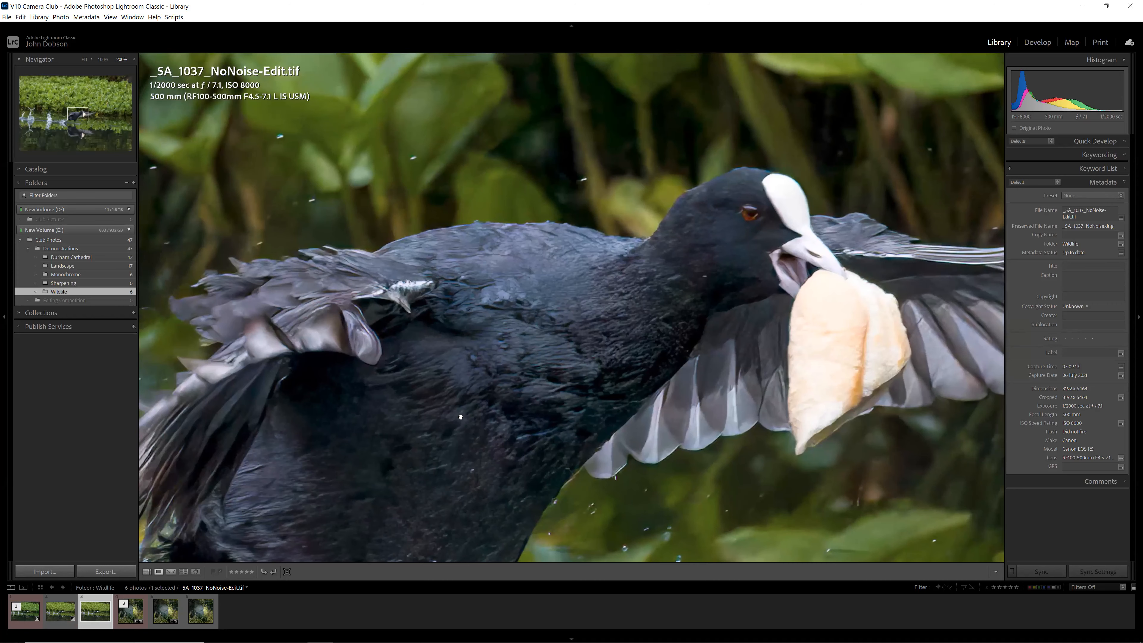
drag(397, 419, 377, 349)
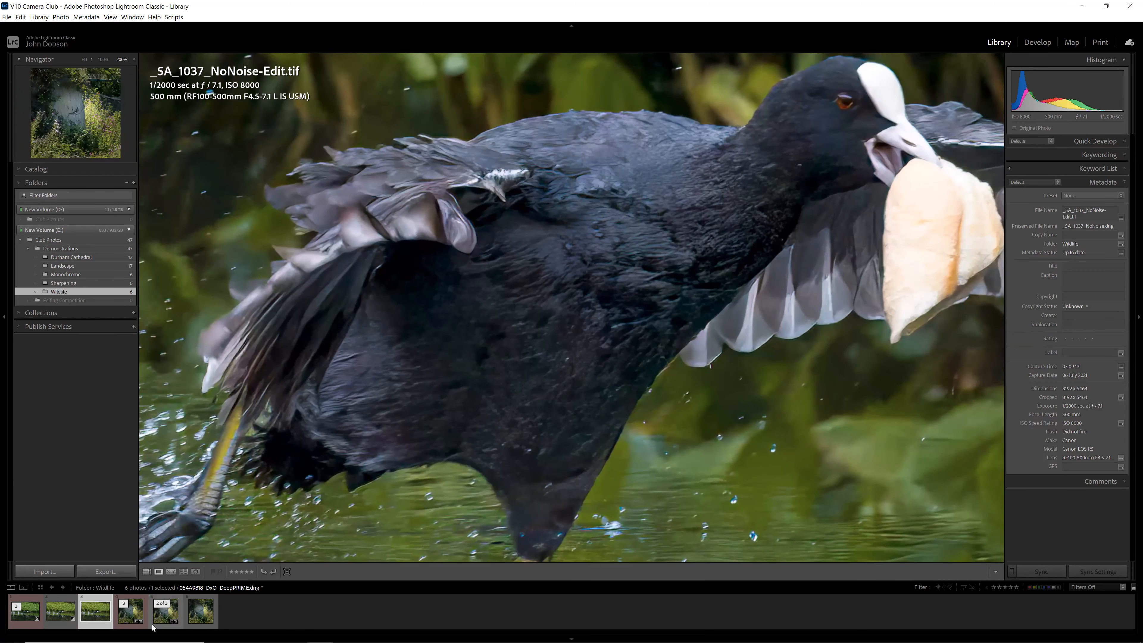
Step: Compare 054A9818.CR3 with 054A9818_DxO_DeepPRIME-Edit.tif at 200%, view the edited version whole, and open the Sharpening folder
click(128, 619)
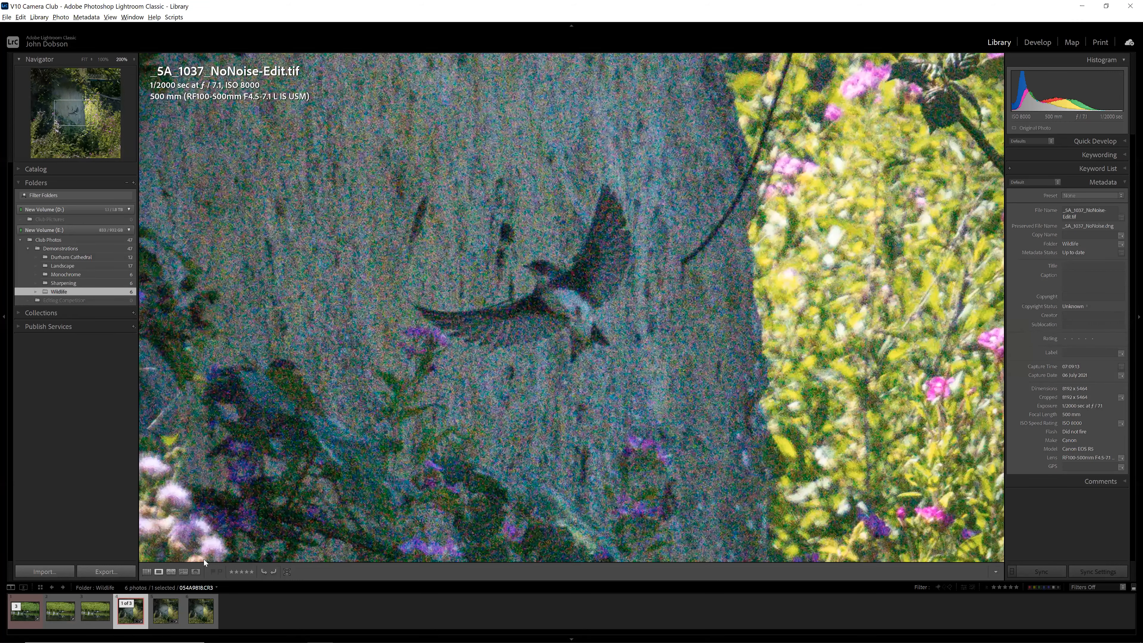
click(196, 619)
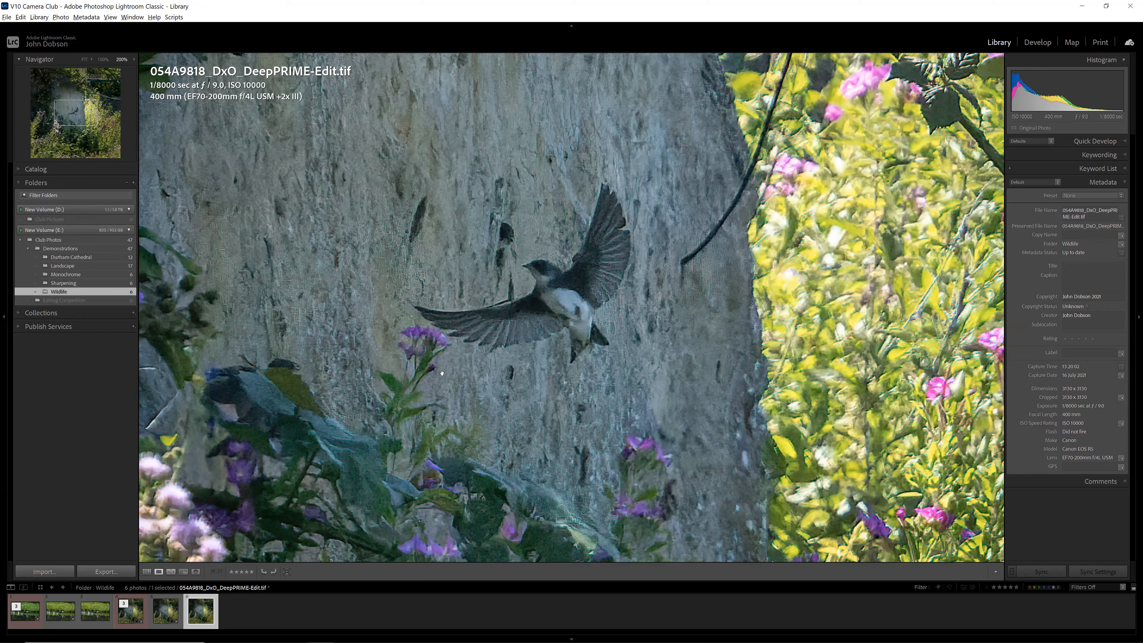
key(ctrl+minus)
key(ctrl+minus)
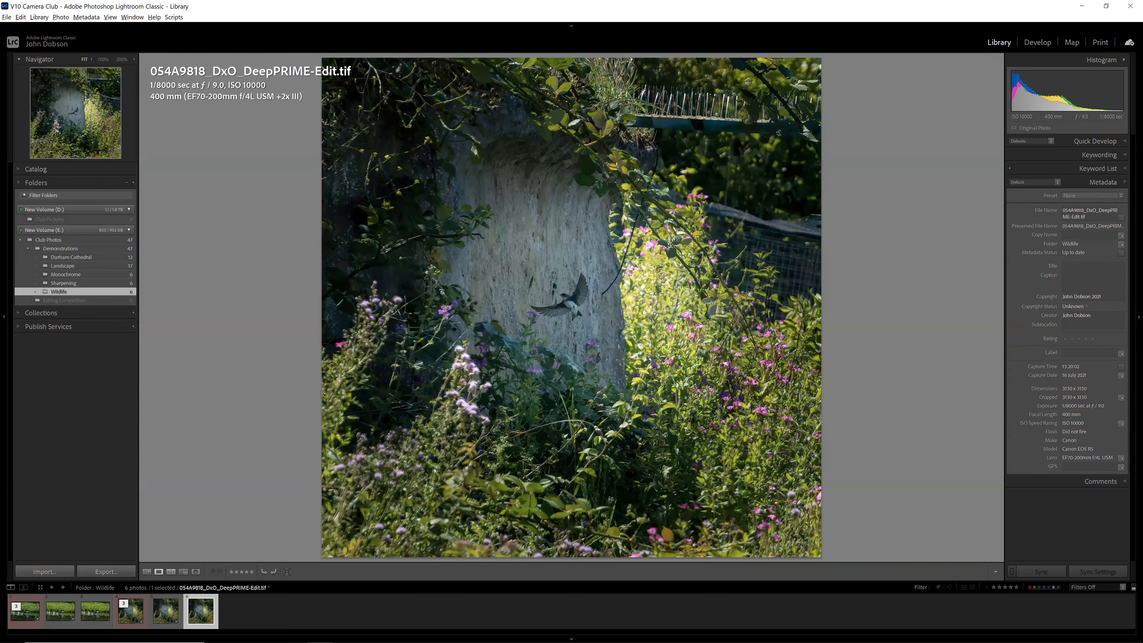
click(91, 284)
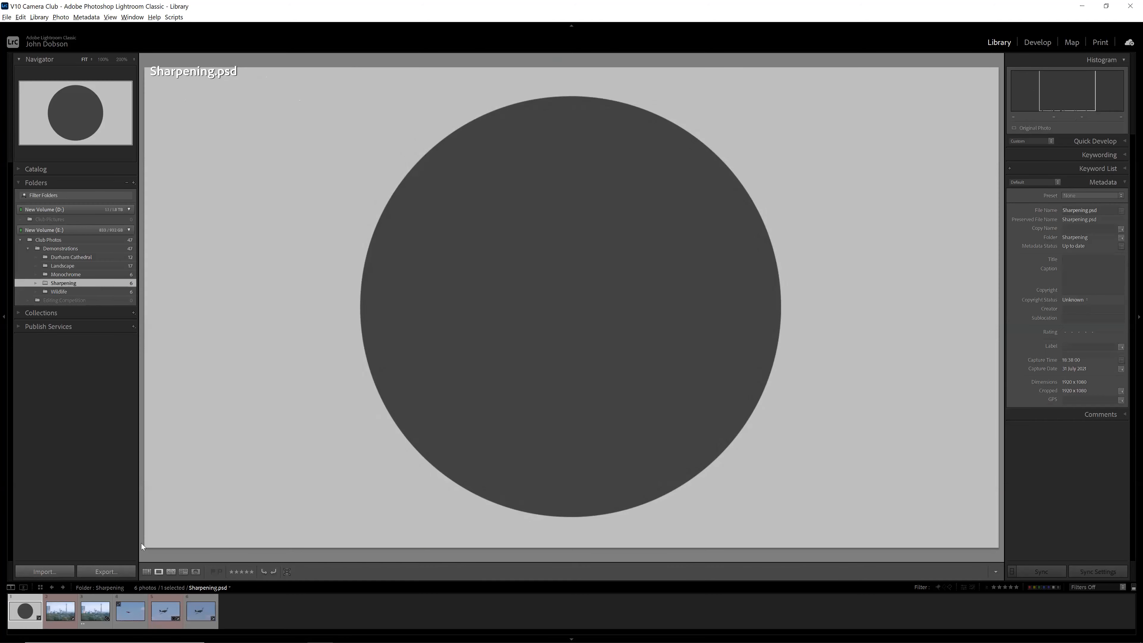
Step: View 054A1014.CR3 at 200% and send a 16-bit ProPhoto RGB TIFF copy with Lightroom adjustments to Topaz Sharpen AI
click(163, 614)
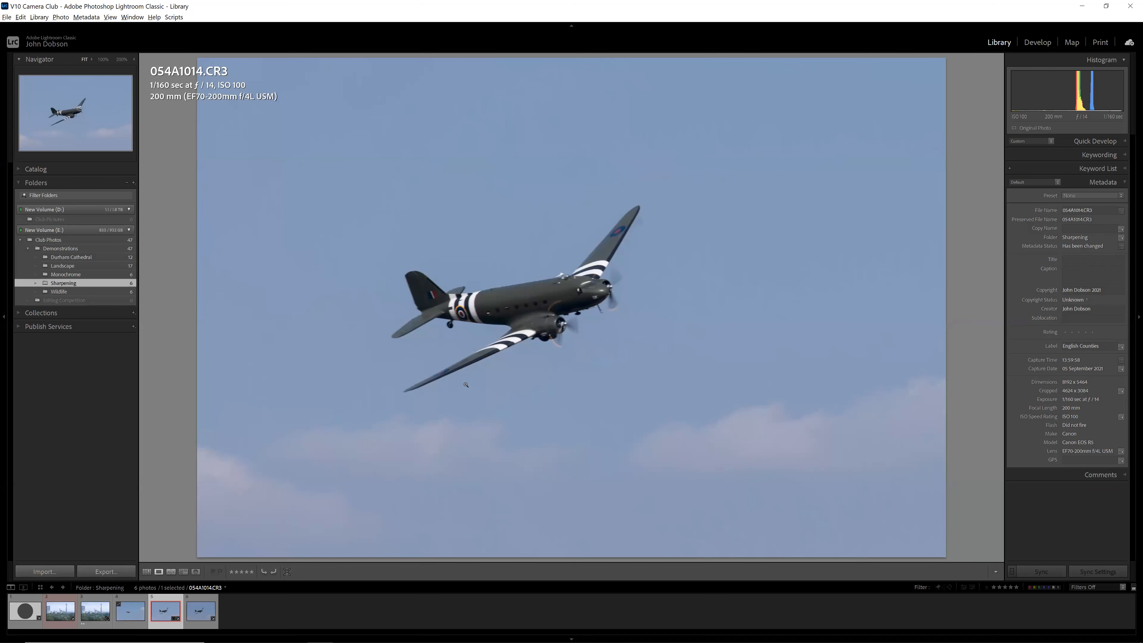
click(470, 316)
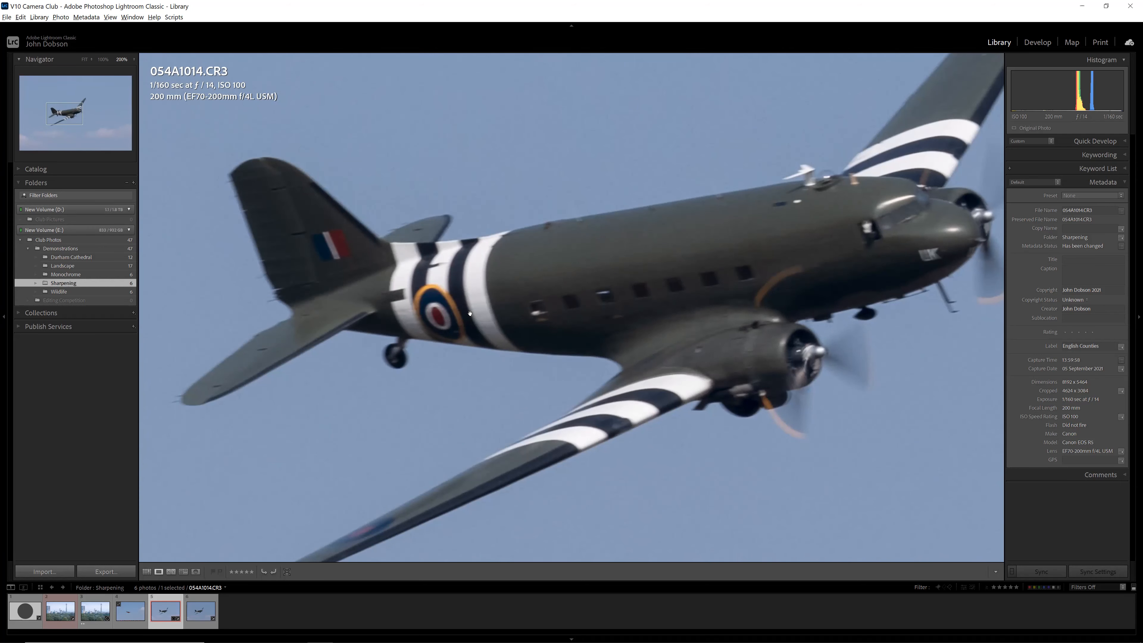
right_click(560, 264)
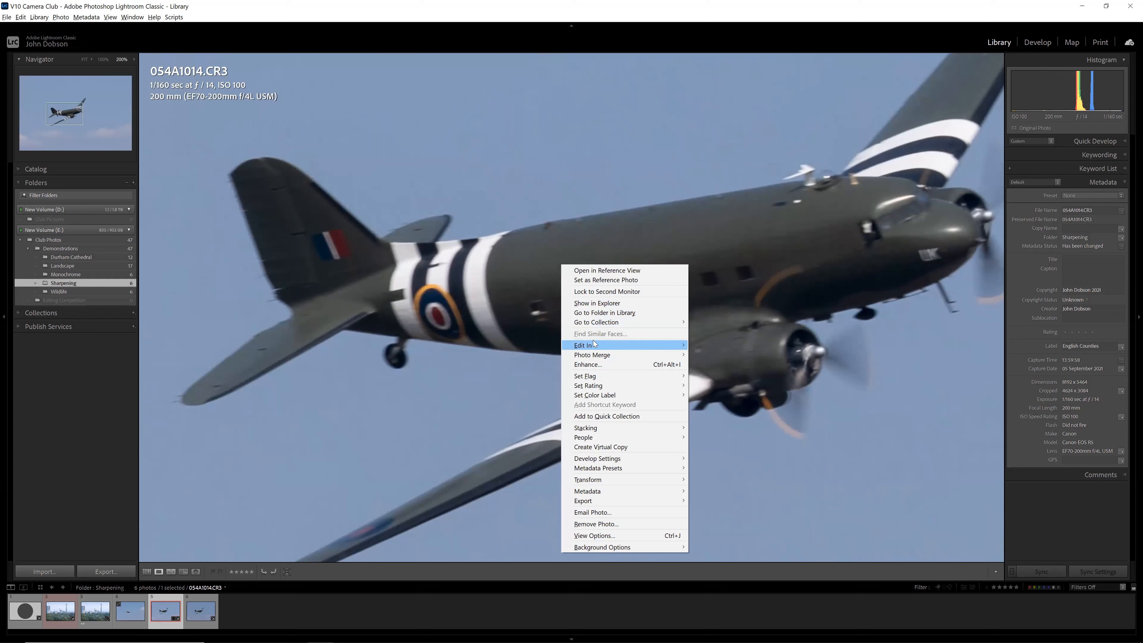
mouse_move(598, 345)
click(719, 355)
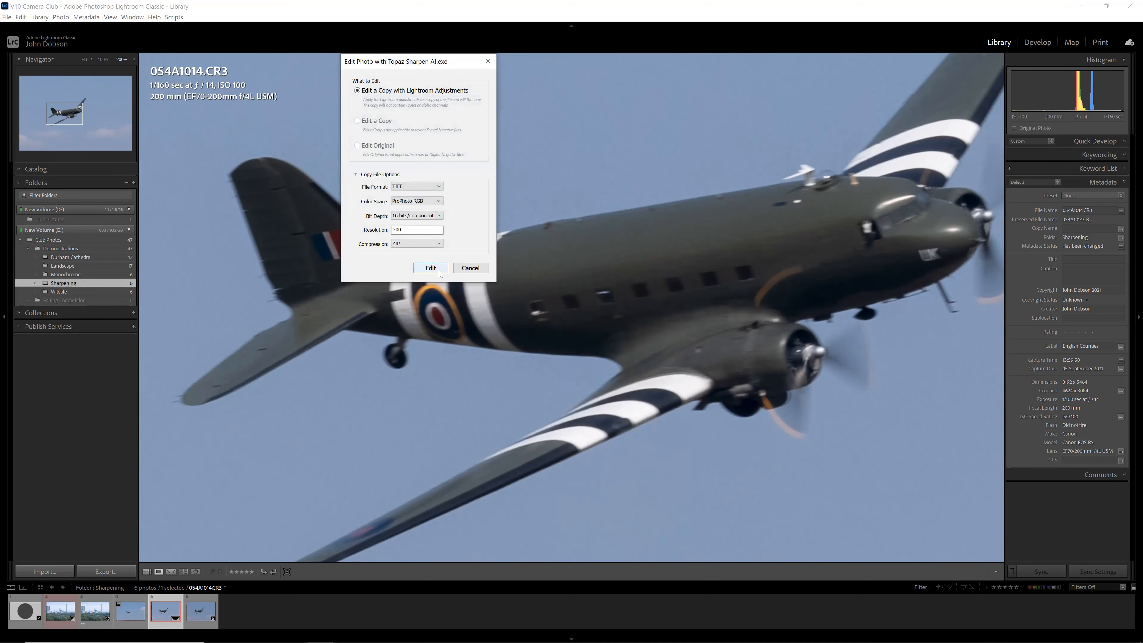
click(438, 270)
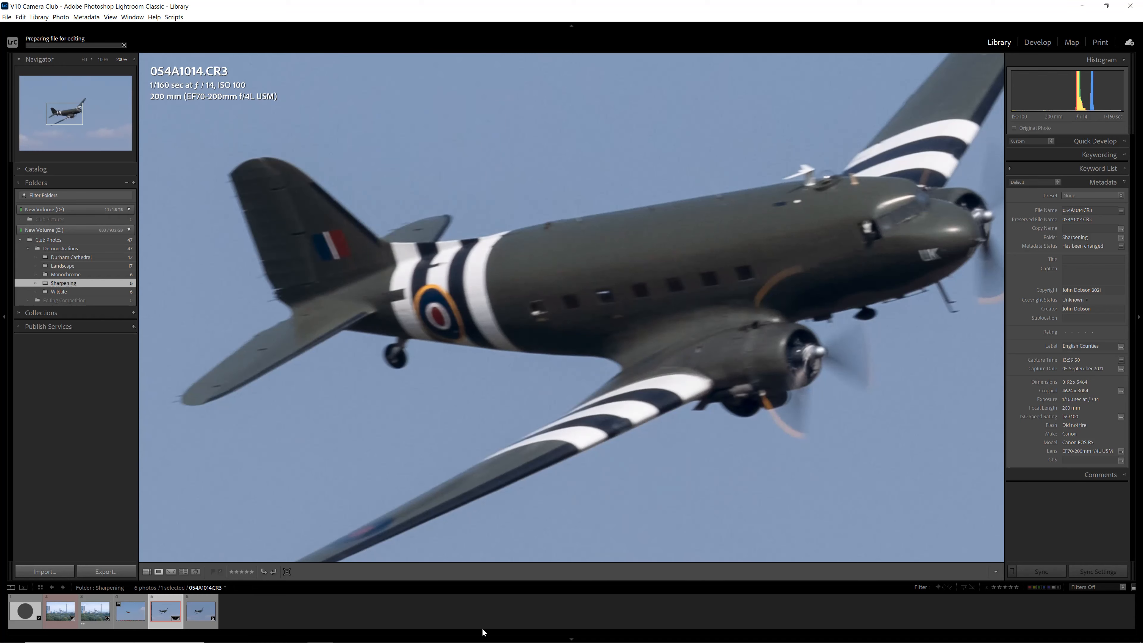
click(501, 634)
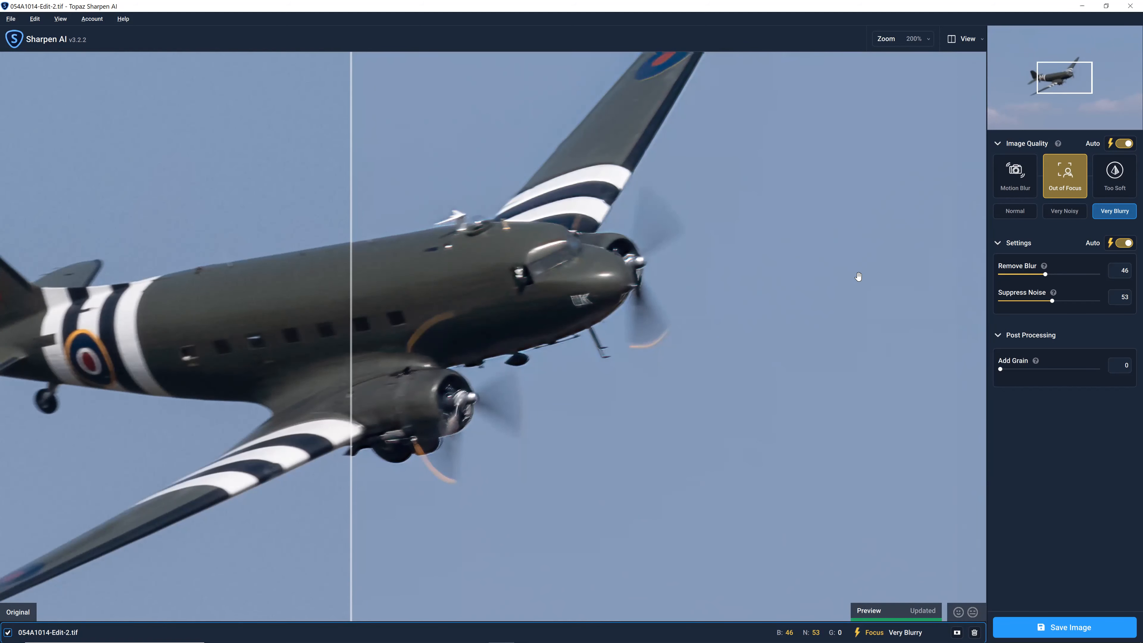
Step: Try Motion Blur sharpening with the Very Blurry option on the aircraft, compare the split preview, and remove the image unsaved
drag(482, 328, 749, 357)
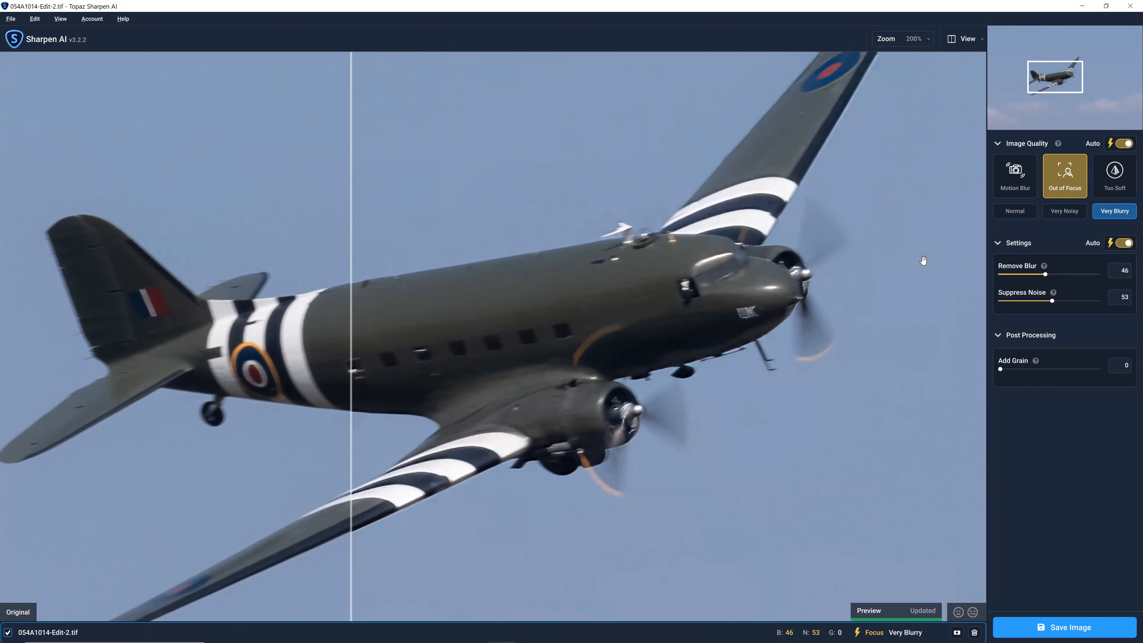
click(1008, 192)
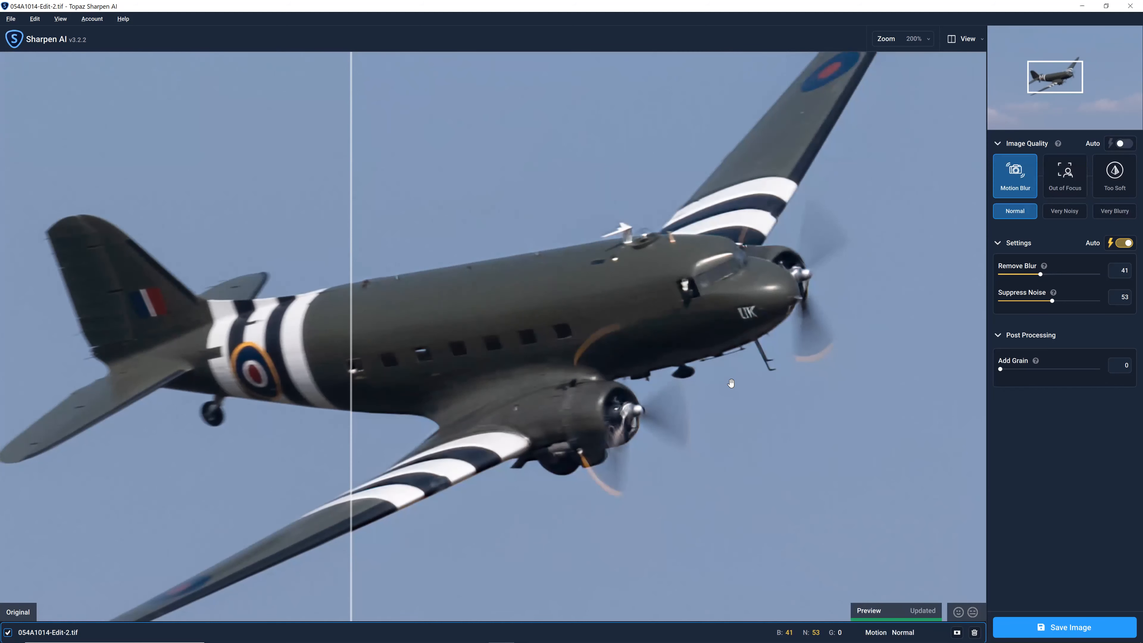
drag(352, 372, 160, 390)
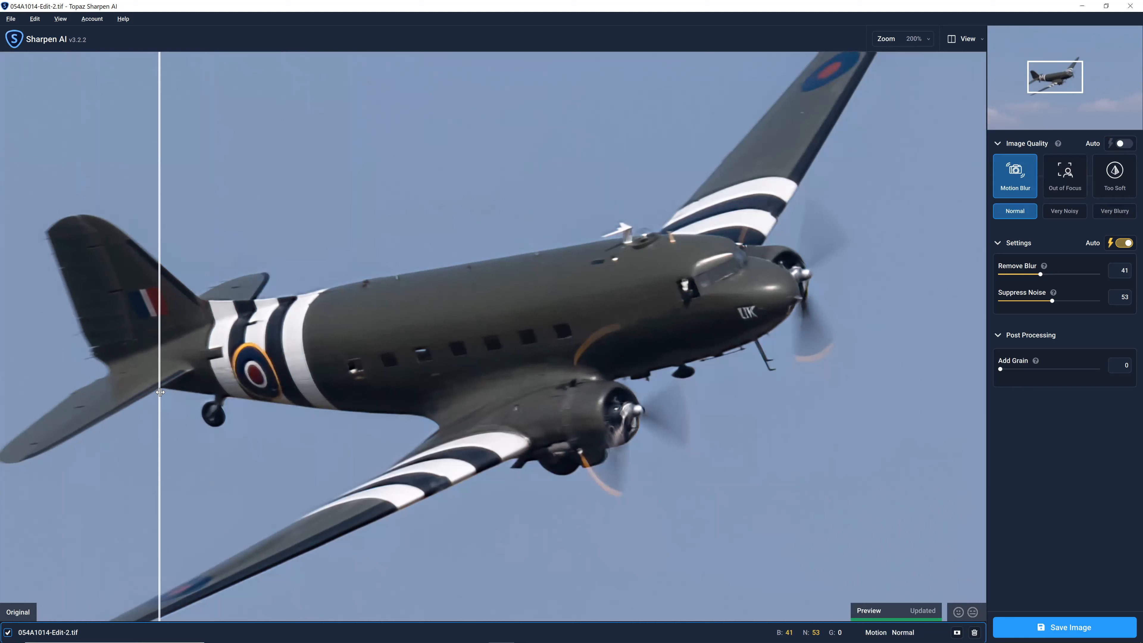
click(1124, 215)
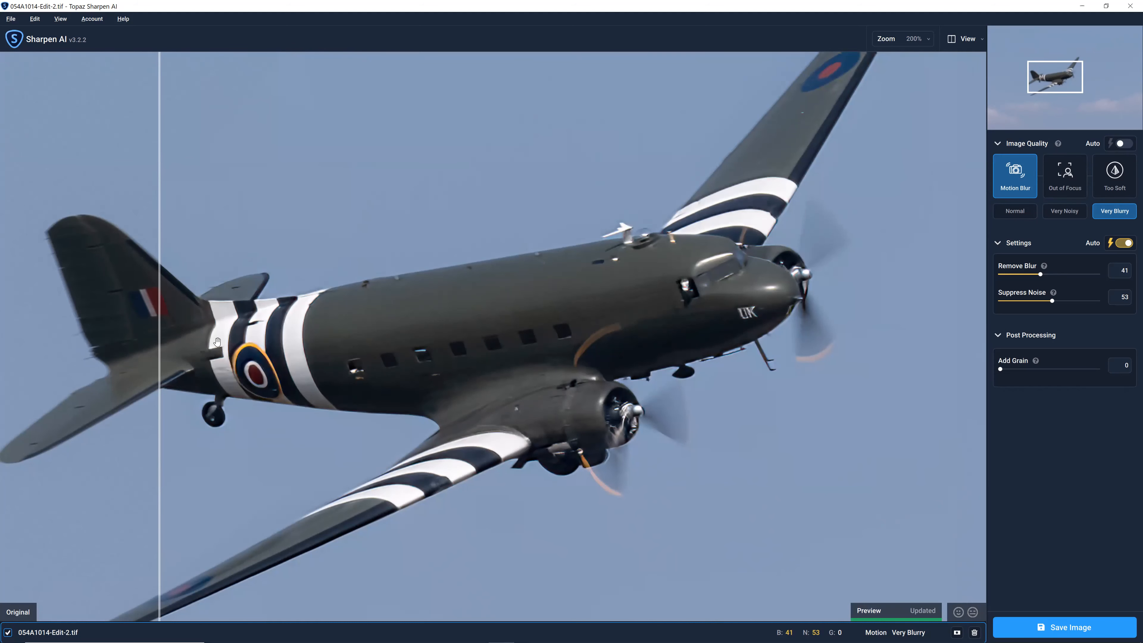
click(974, 632)
click(517, 372)
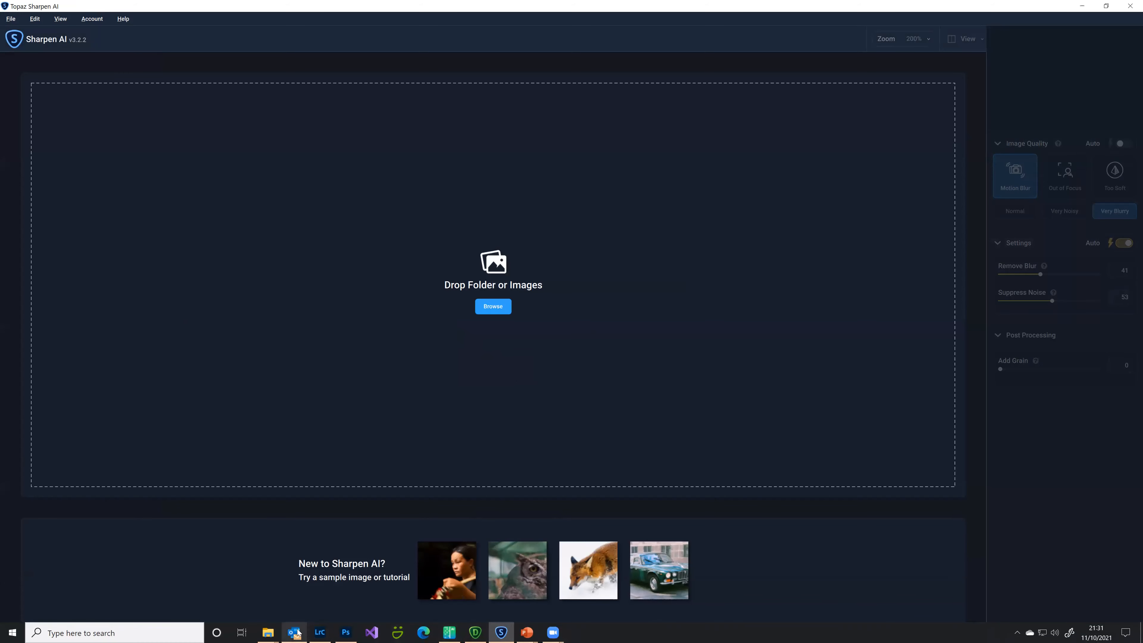
Step: Switch to Lightroom Classic and open the original 054A1014.CR3 in Adobe Photoshop 2021
click(318, 633)
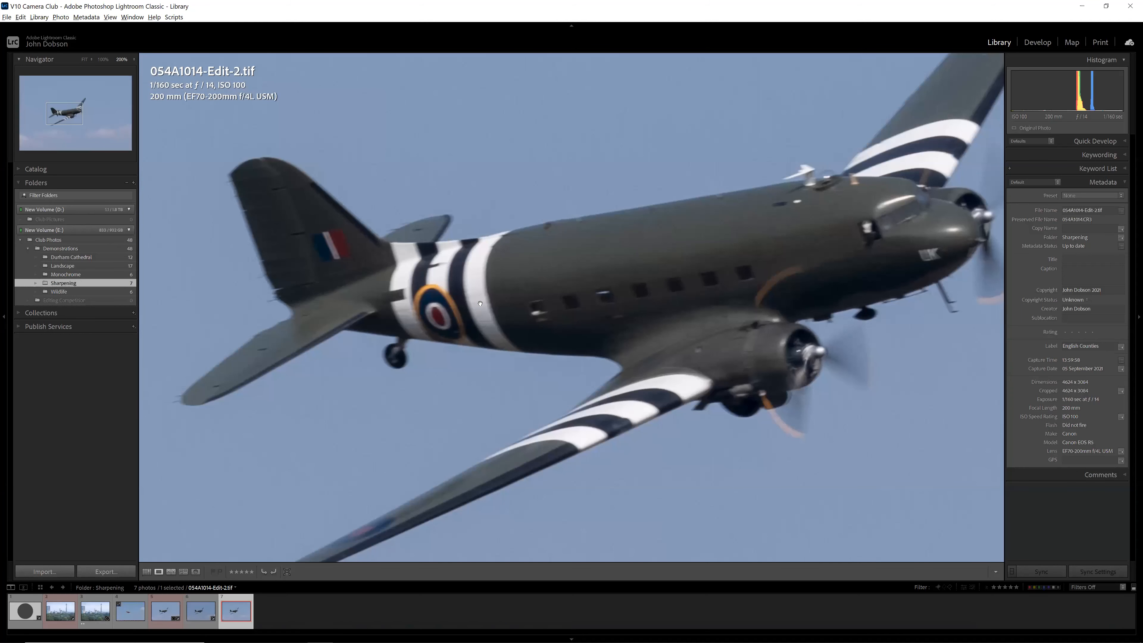
click(165, 611)
right_click(430, 316)
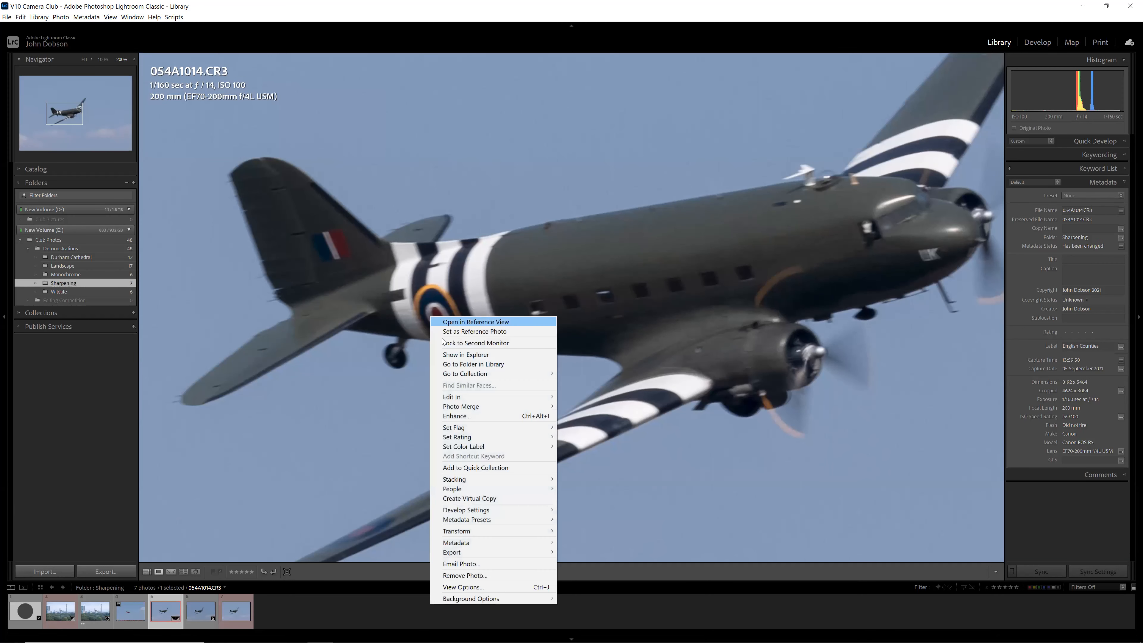
mouse_move(478, 406)
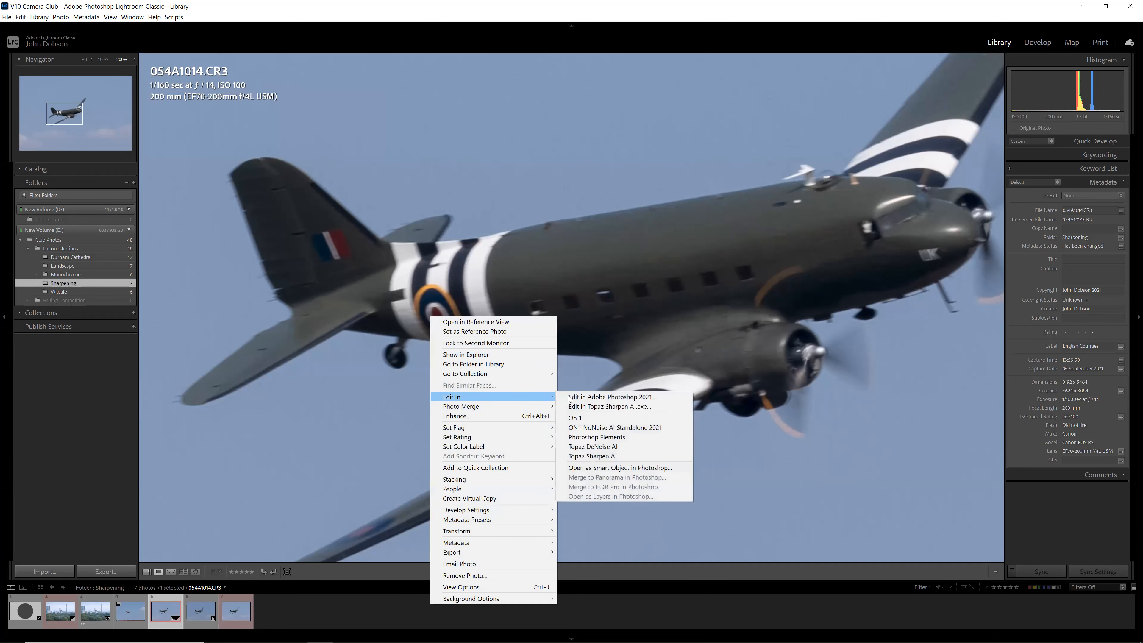
click(584, 399)
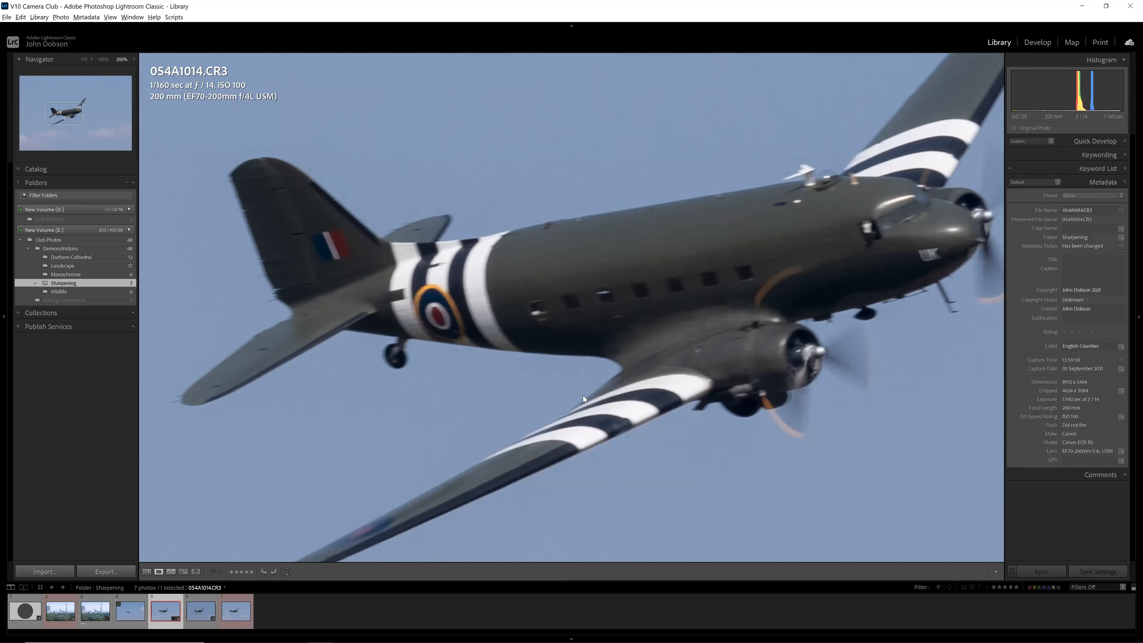
mouse_move(398, 632)
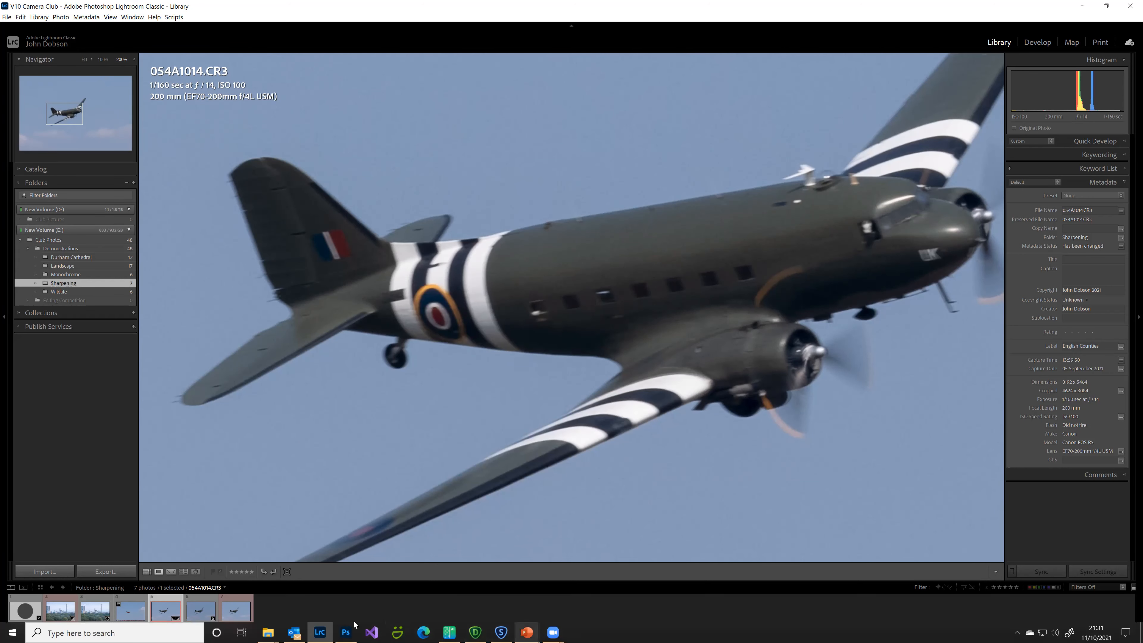
click(346, 633)
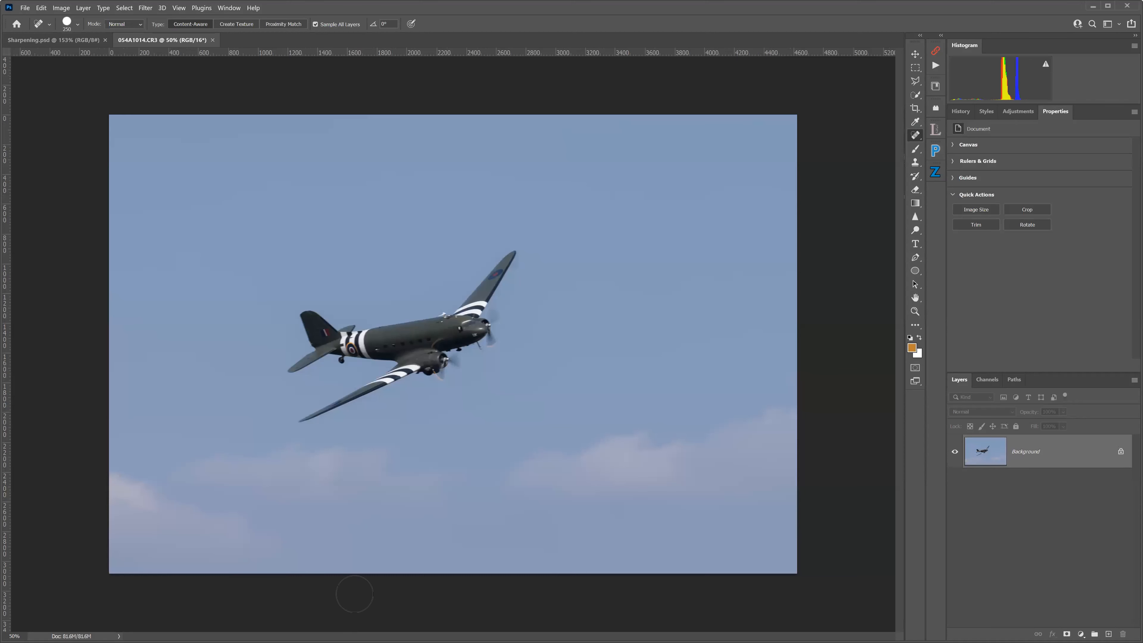
Step: Duplicate the Background layer of 054A1014.CR3 and launch the Topaz Sharpen AI filter on the duplicate
scroll(423, 344, up, 2)
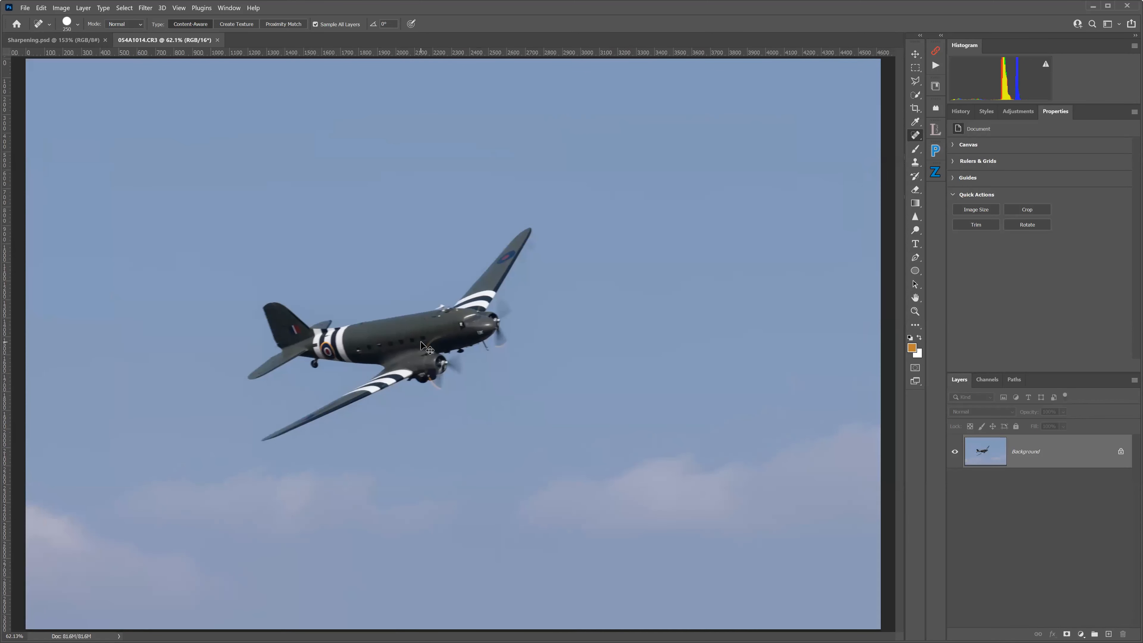
key(ctrl+j)
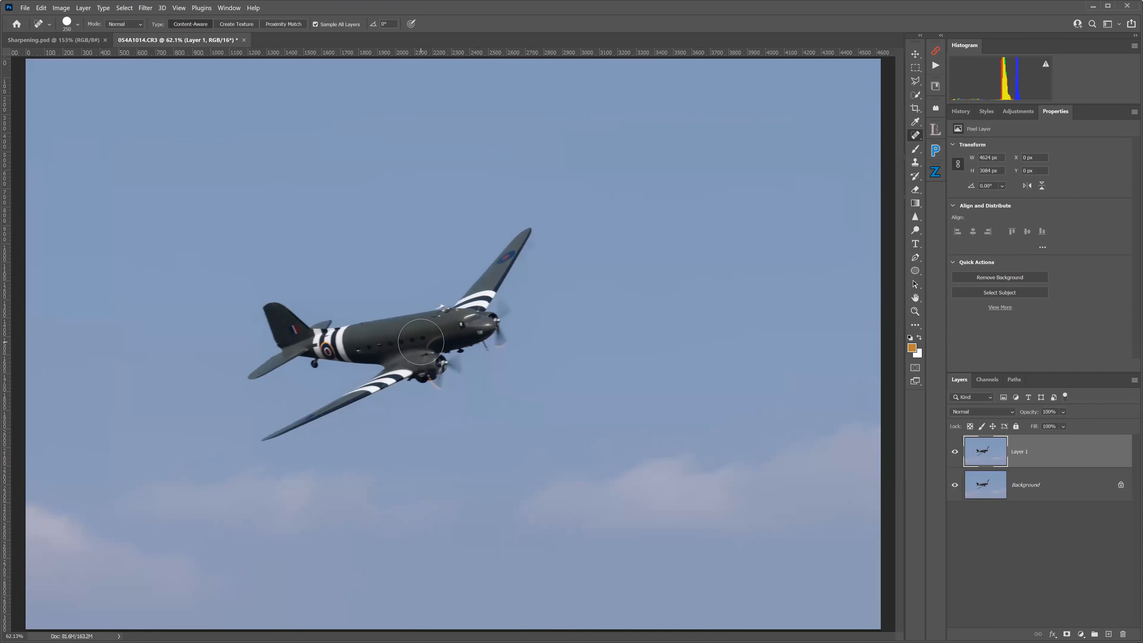
click(145, 8)
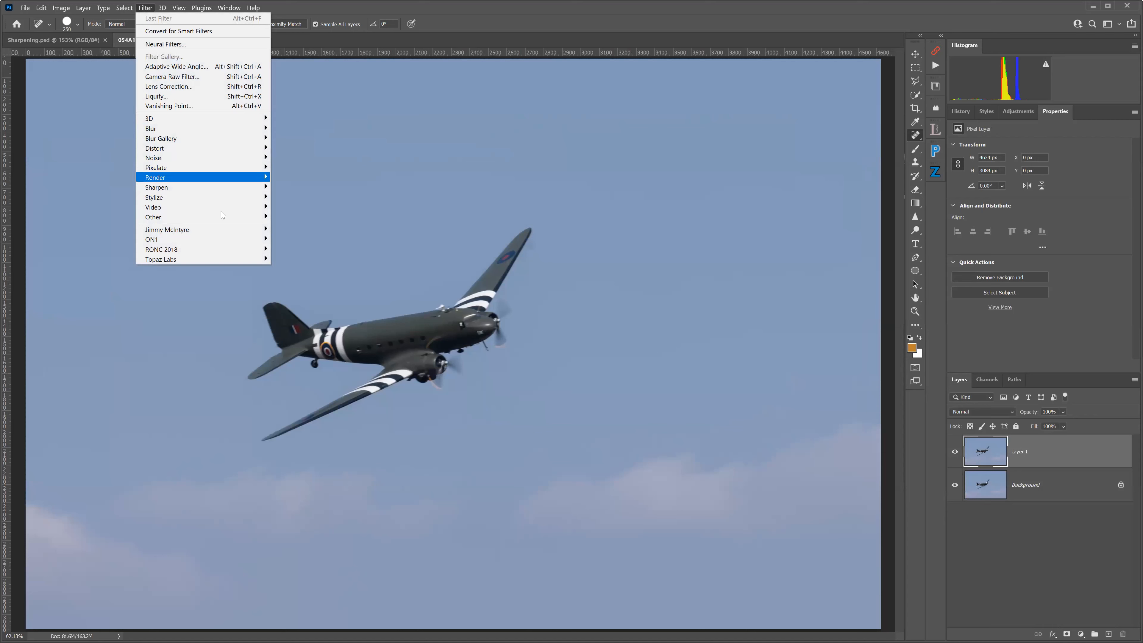
mouse_move(217, 259)
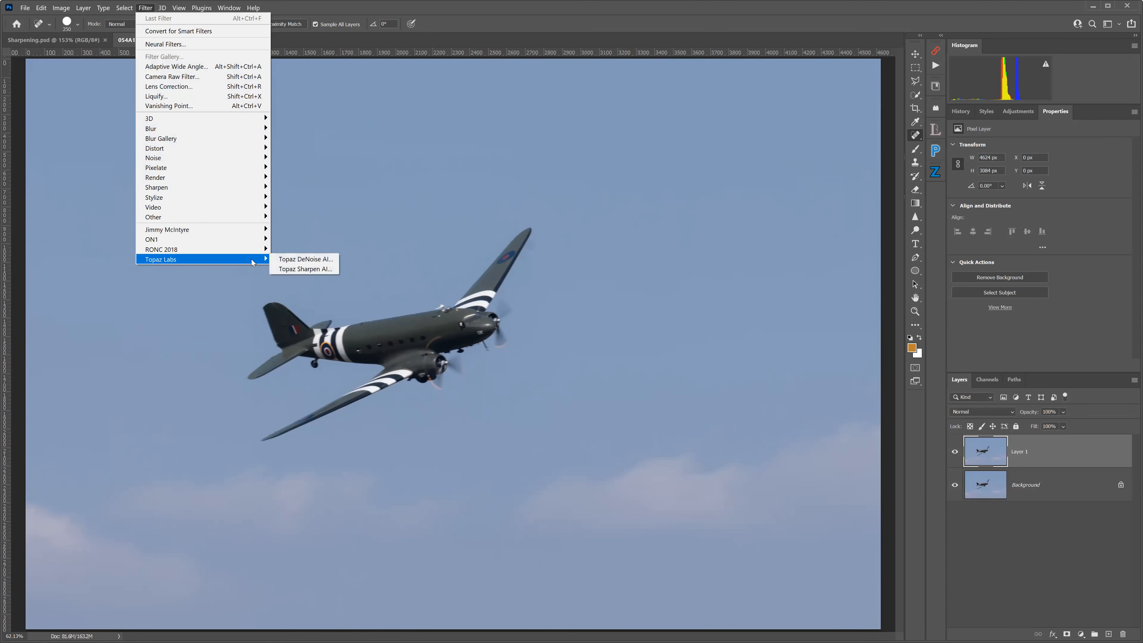
click(298, 269)
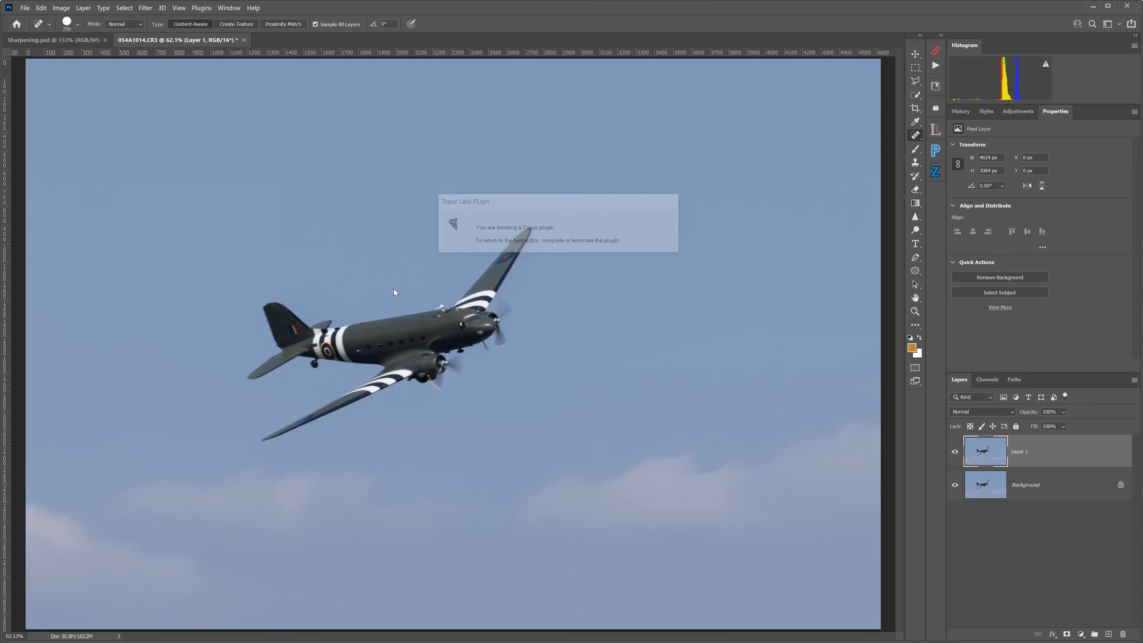
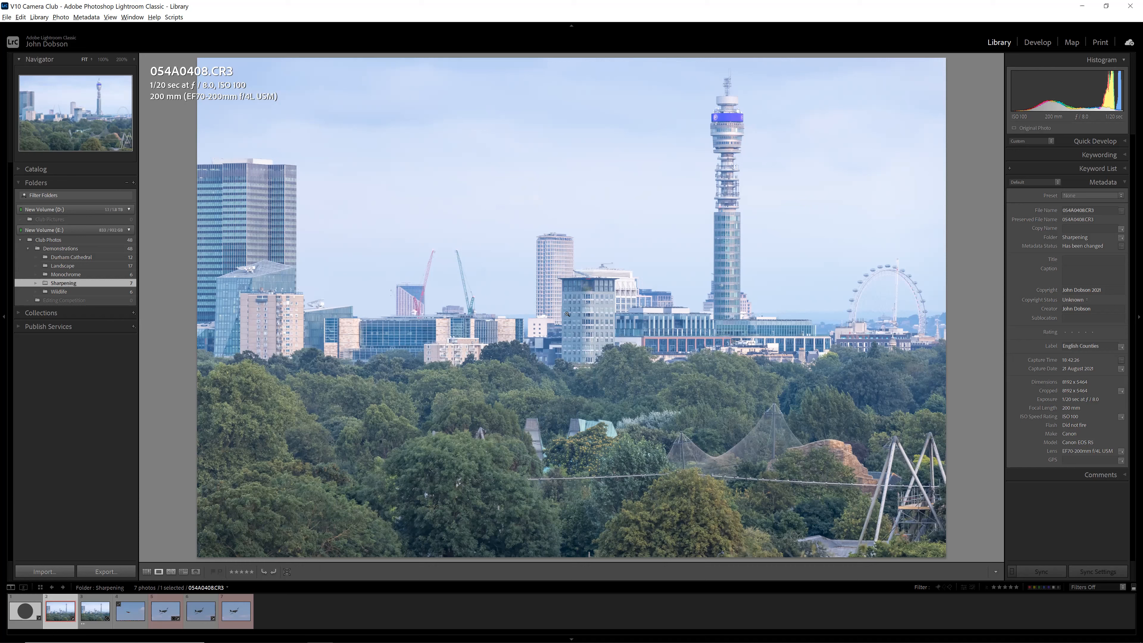
Step: Compare the BT Tower's detail at 200% in 054A0408.CR3 and 054A0408-Edit.tif
click(728, 169)
drag(728, 170, 650, 308)
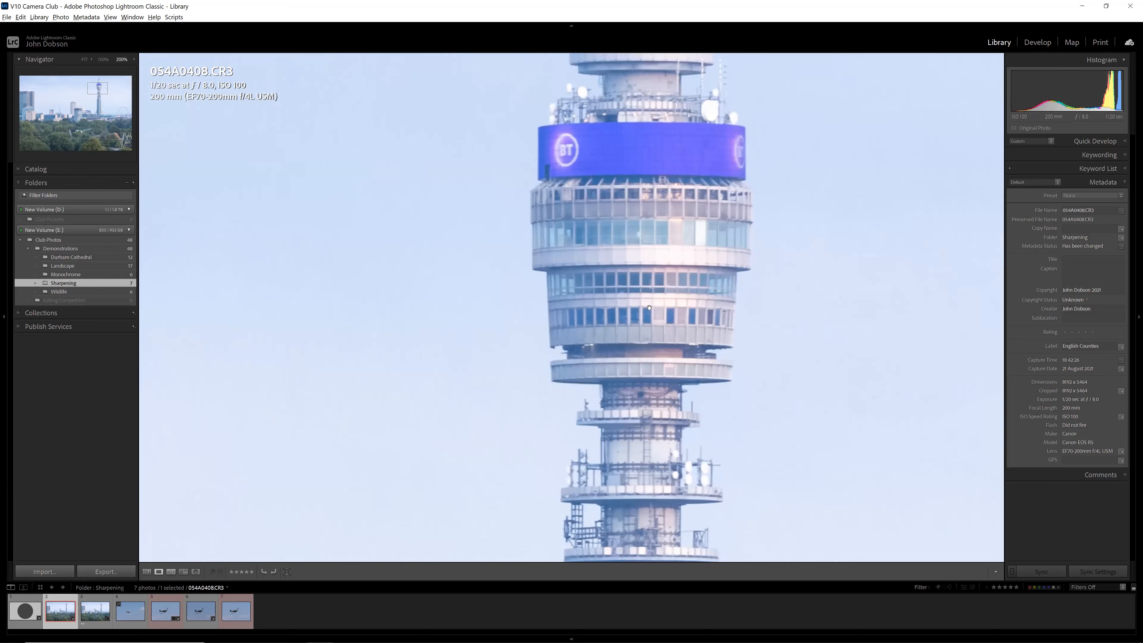
click(94, 611)
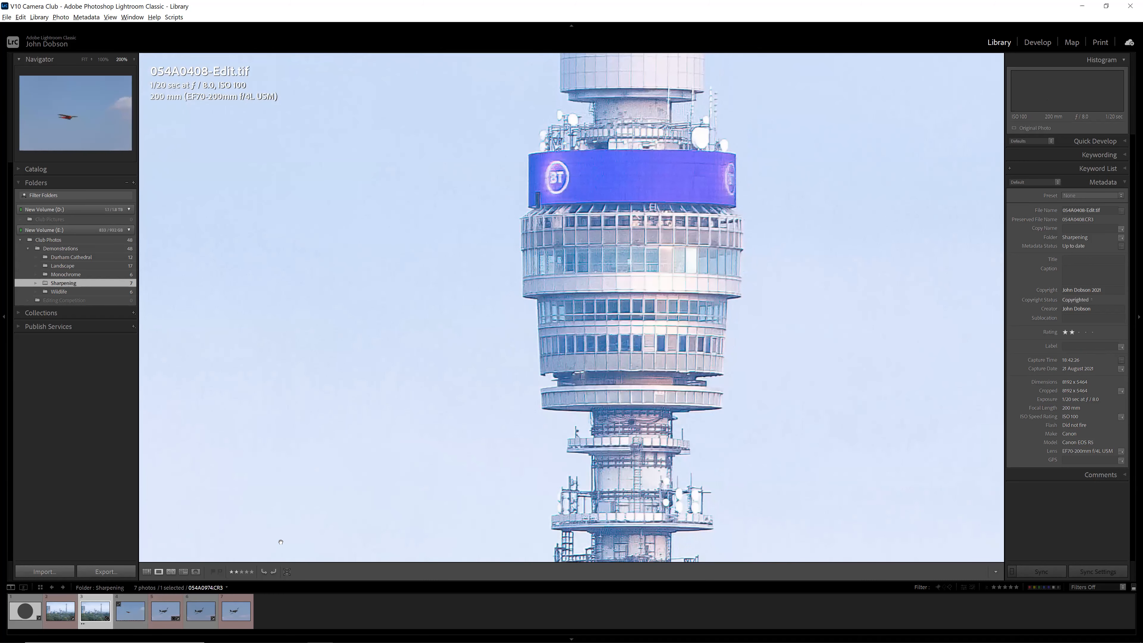
click(562, 380)
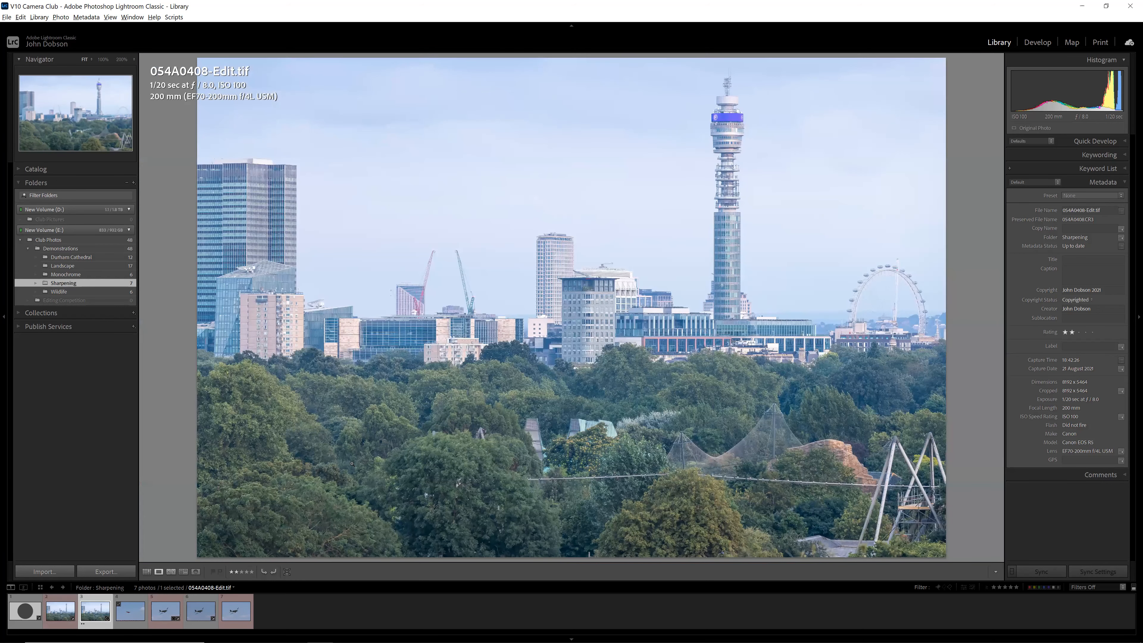
Step: Alternate between 054A0408.CR3 and 054A0408-Edit.tif at full-image view to compare their overall sharpness
key(Left)
key(Right)
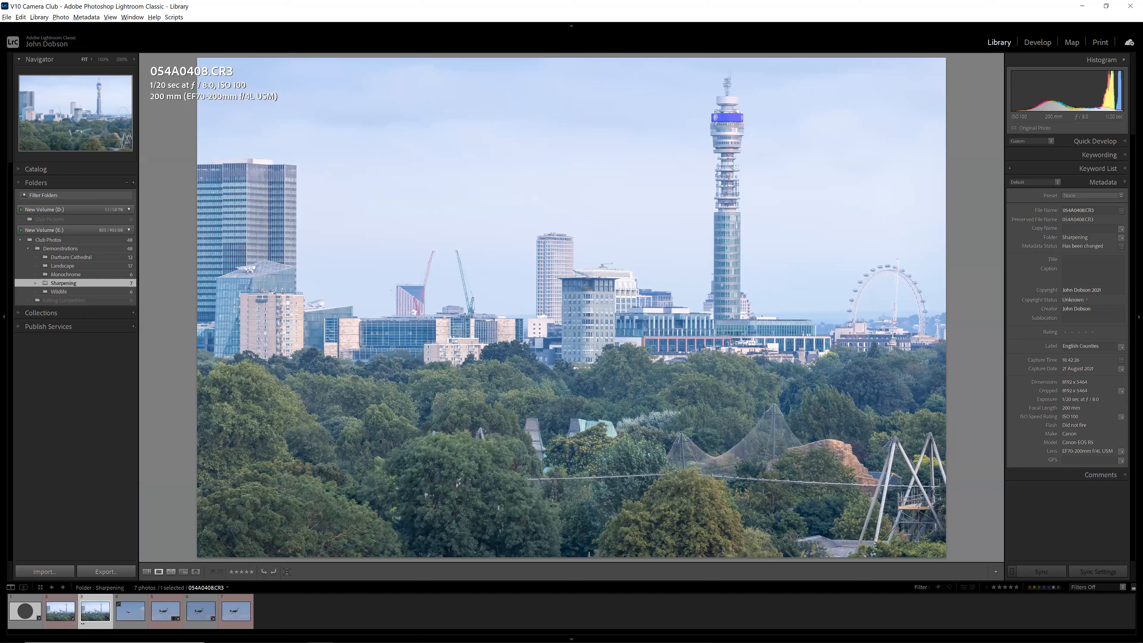
key(Left)
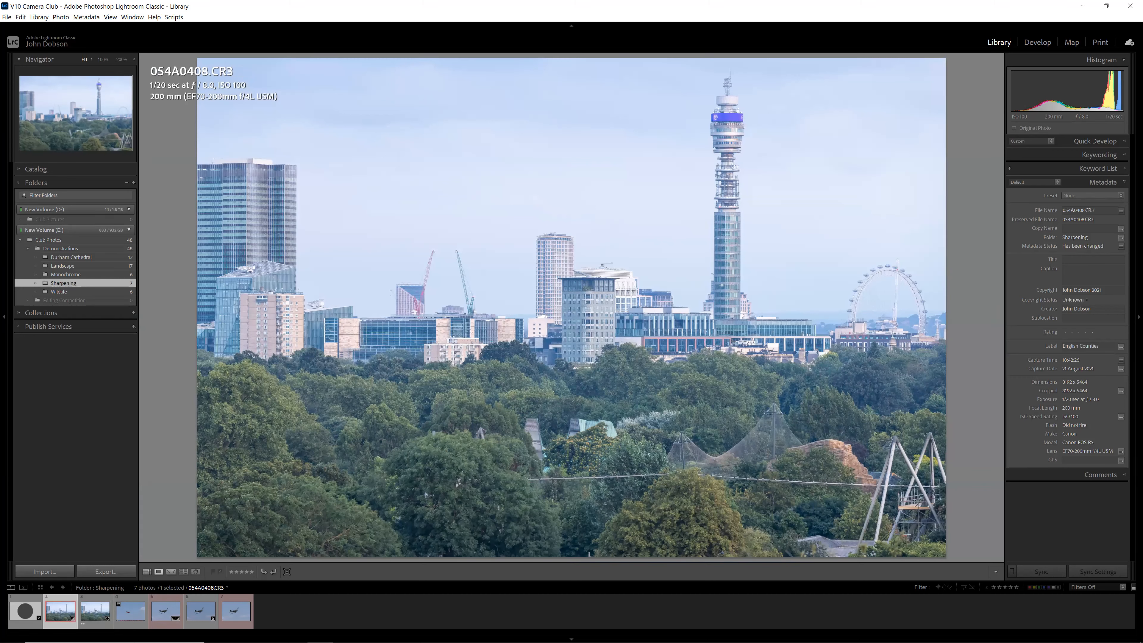
key(Right)
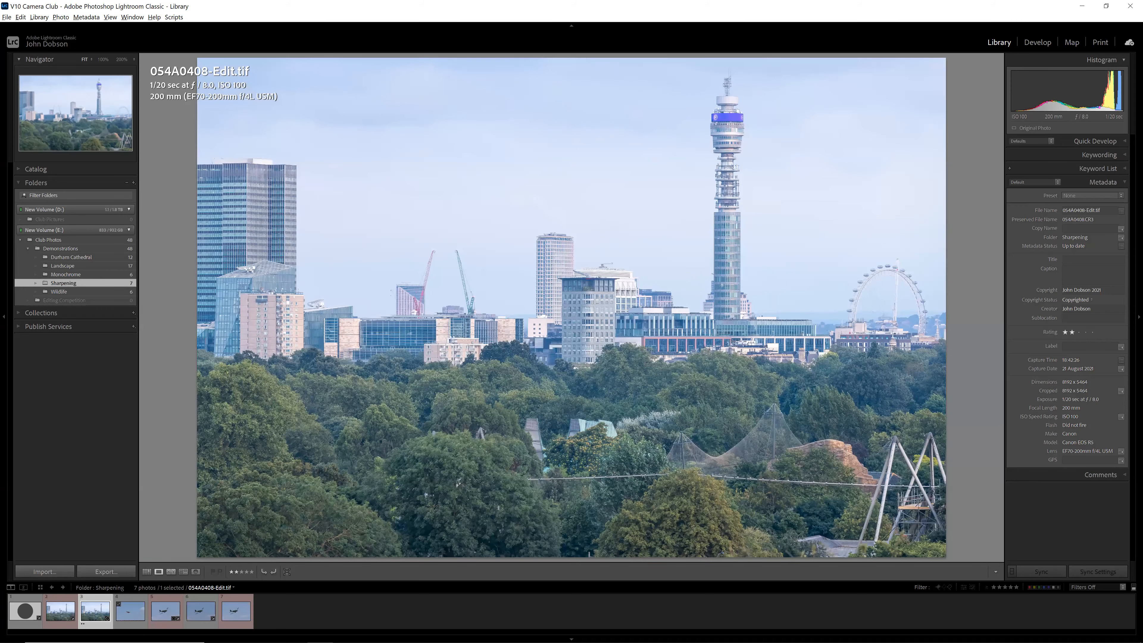
key(Left)
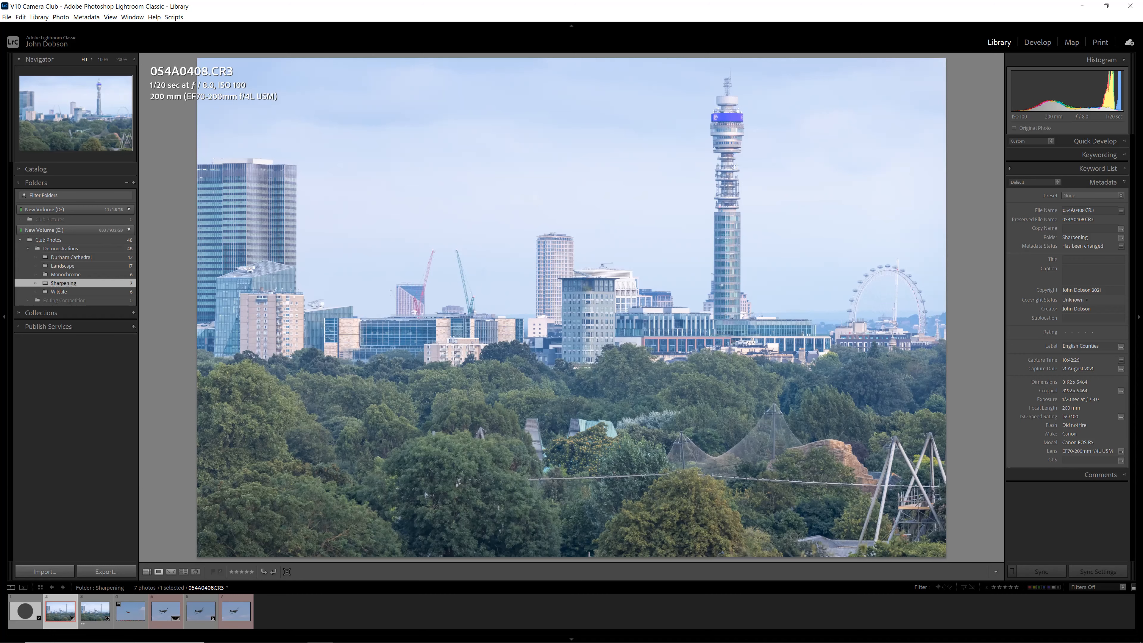
Step: Try Develop sharpening on 054A0408.CR3 with Amount 150 and Radius 2.5, inspect the trees at 200%, and undo both changes
click(1038, 42)
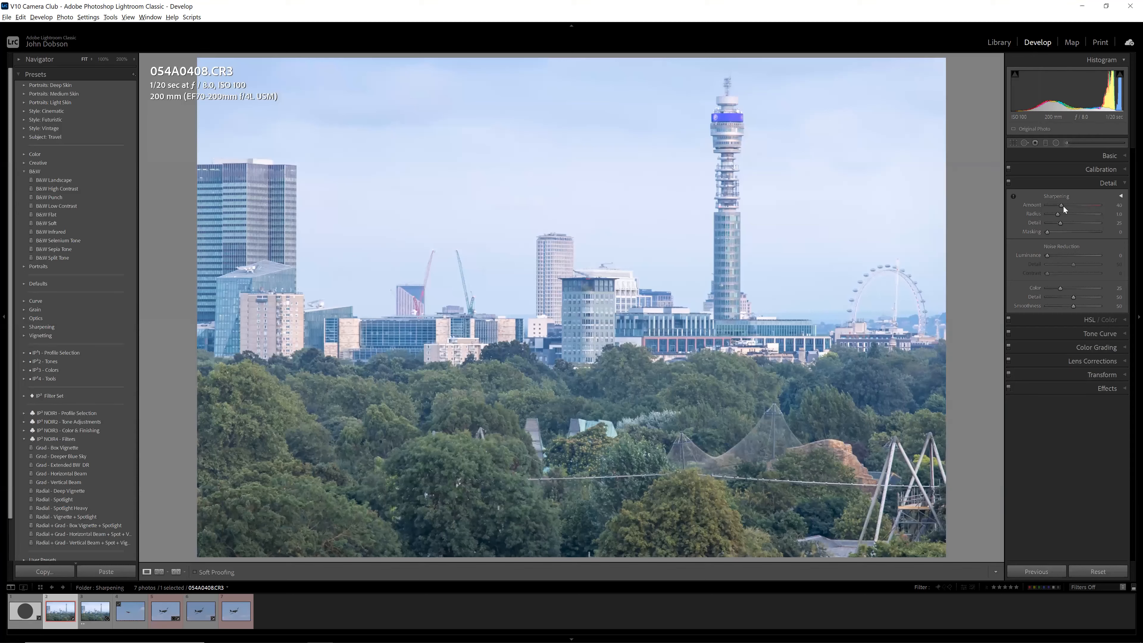
drag(1062, 207, 1101, 206)
drag(1090, 222, 1092, 222)
click(314, 486)
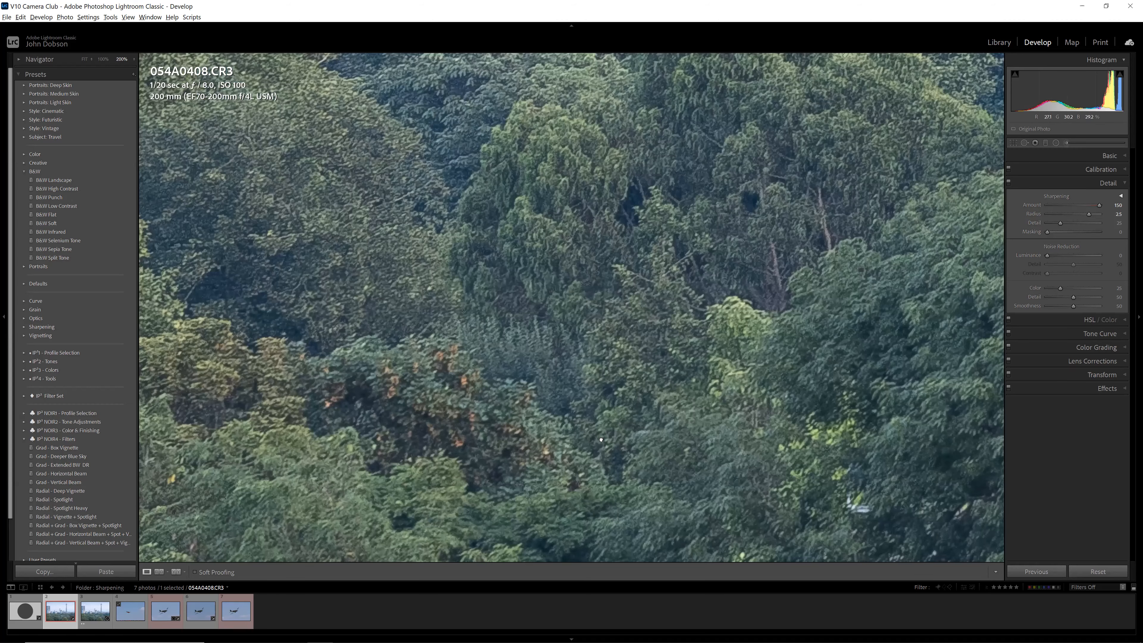
click(602, 440)
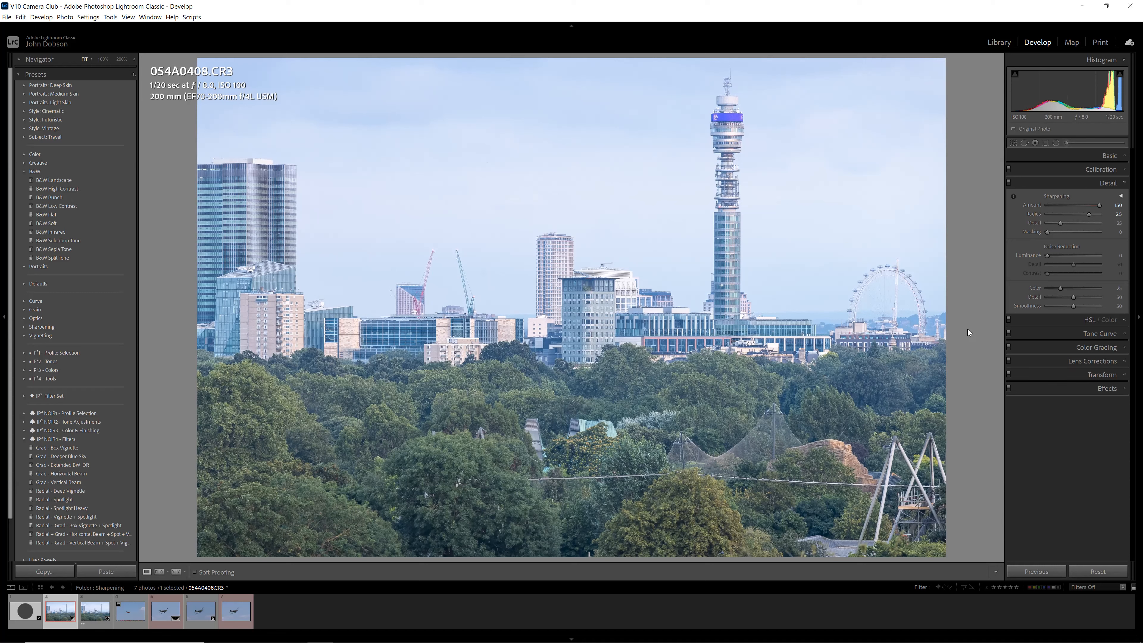
key(ctrl+z)
key(ctrl+z)
Step: Switch to the Love High ISO.pptx slide show in PowerPoint and advance past the "New sharpening techniques" slide
key(alt+Tab)
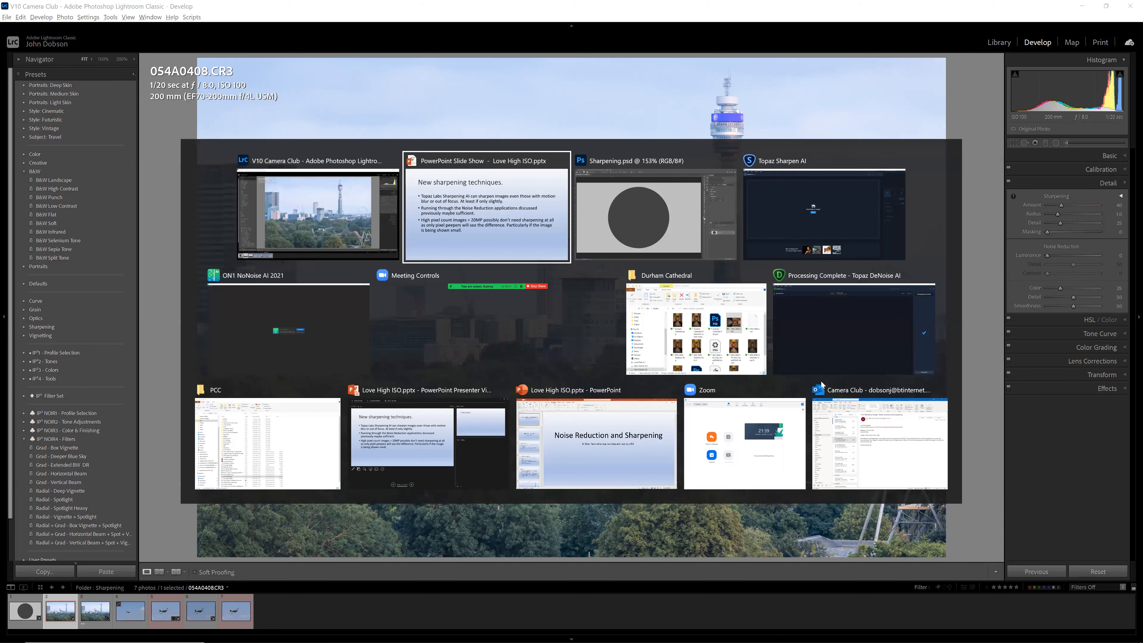
key(Right)
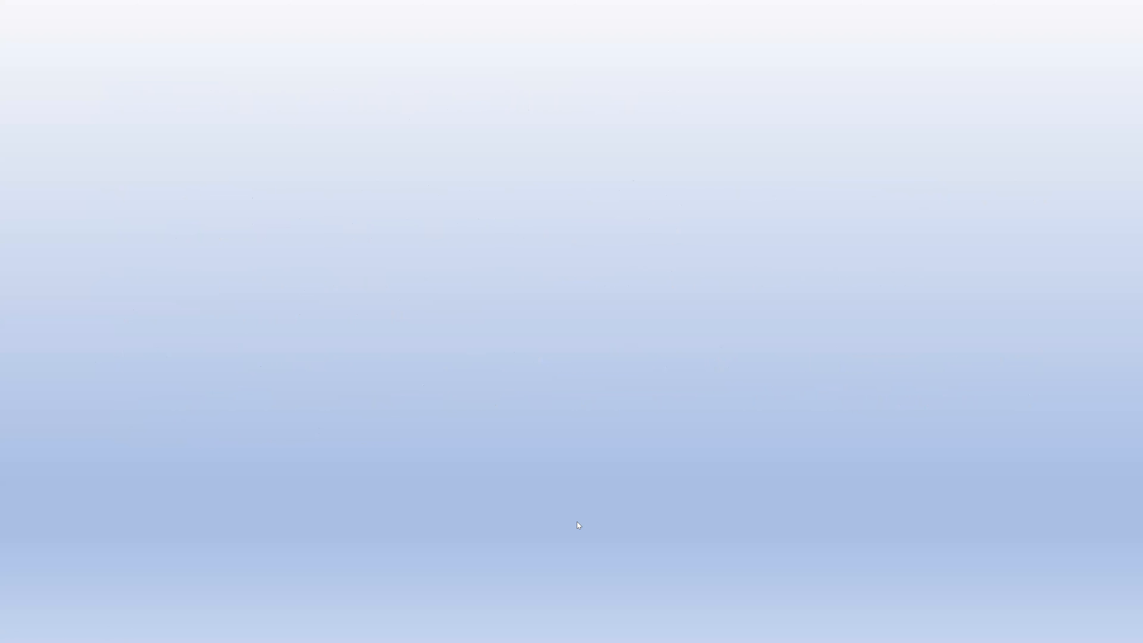
Step: Switch to Lightroom Classic's Print module, set print sharpening to Standard, and try Matte media type before selecting Glossy
key(alt+Tab)
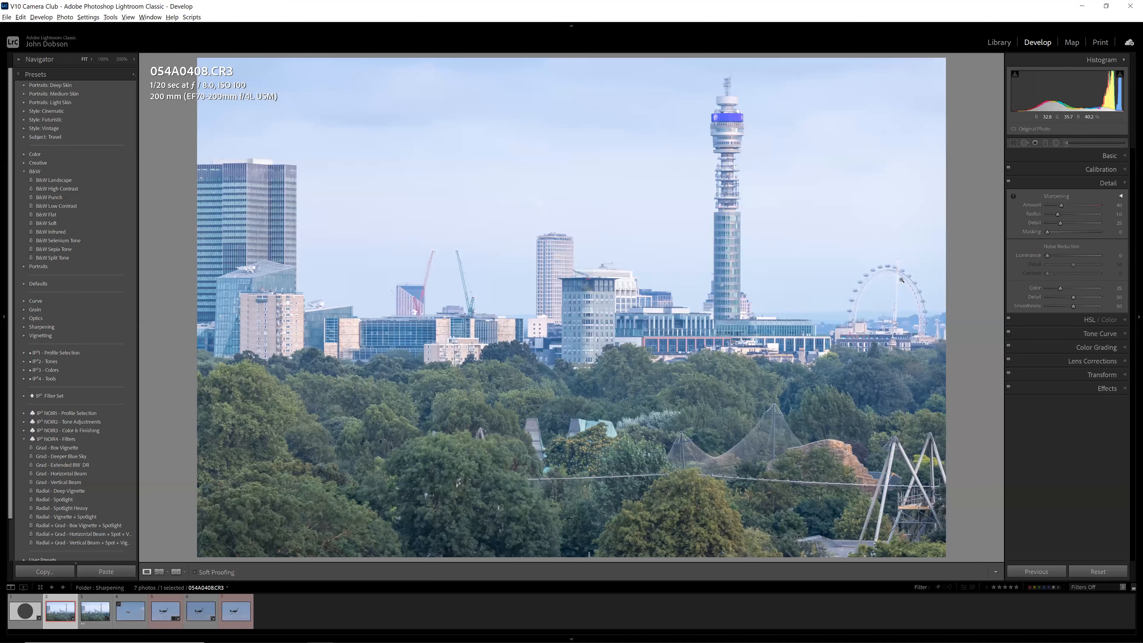
click(1101, 46)
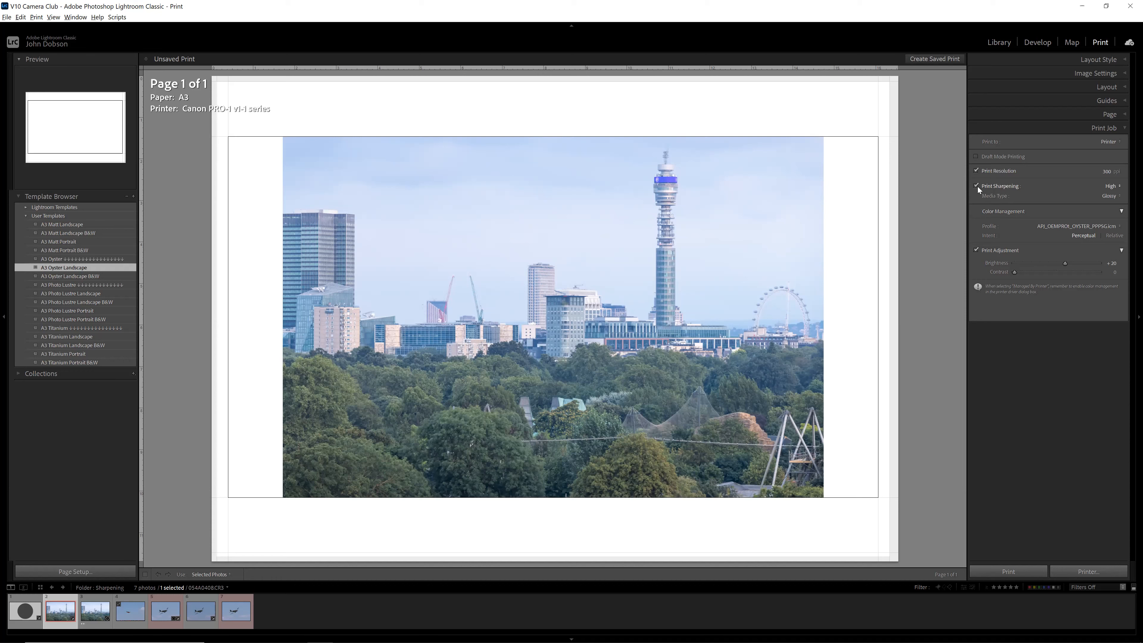
click(1112, 196)
click(1089, 208)
click(1112, 186)
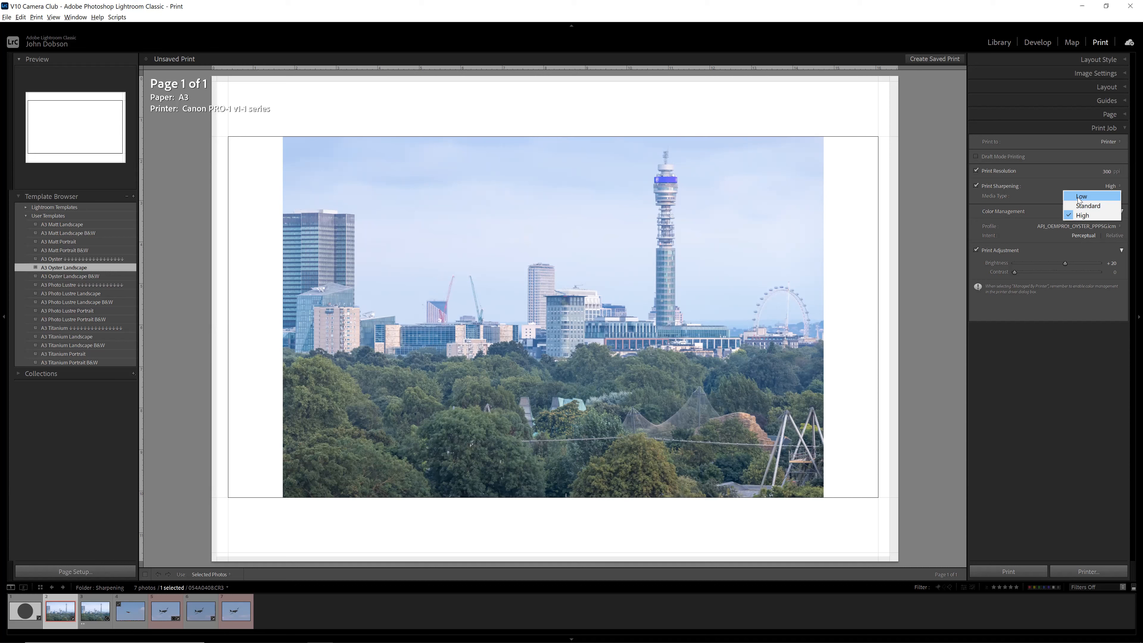
click(1088, 206)
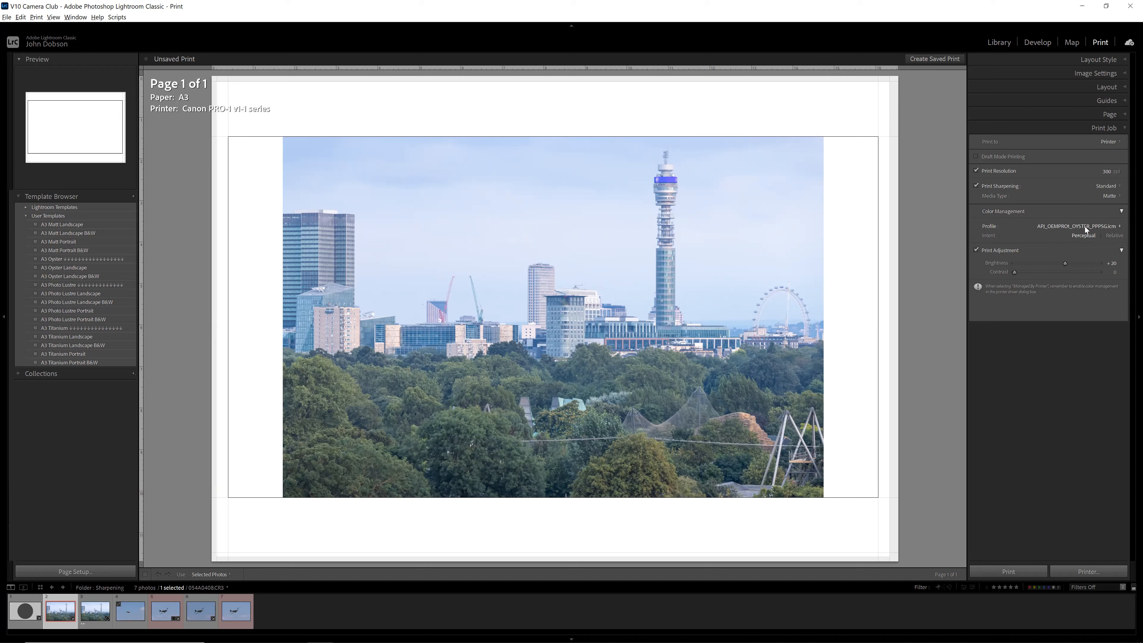
click(1107, 197)
click(1097, 217)
Step: Return to the Library, open the export settings for 054A0408.CR3, and review the Output Sharpening and File Settings sections
click(998, 43)
right_click(631, 233)
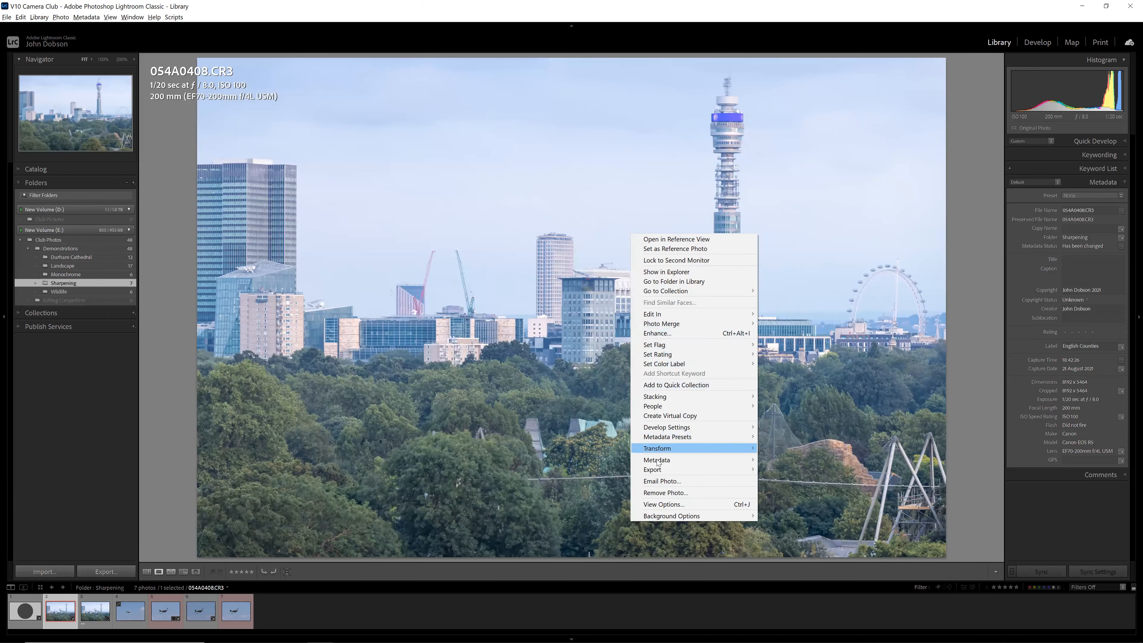
mouse_move(721, 472)
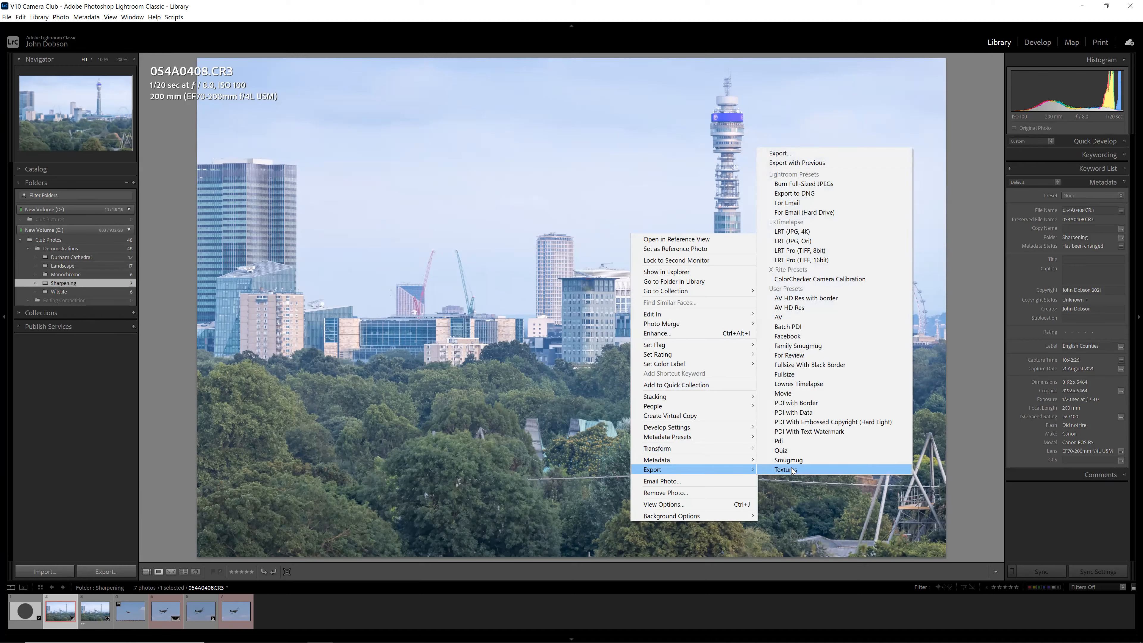
click(773, 155)
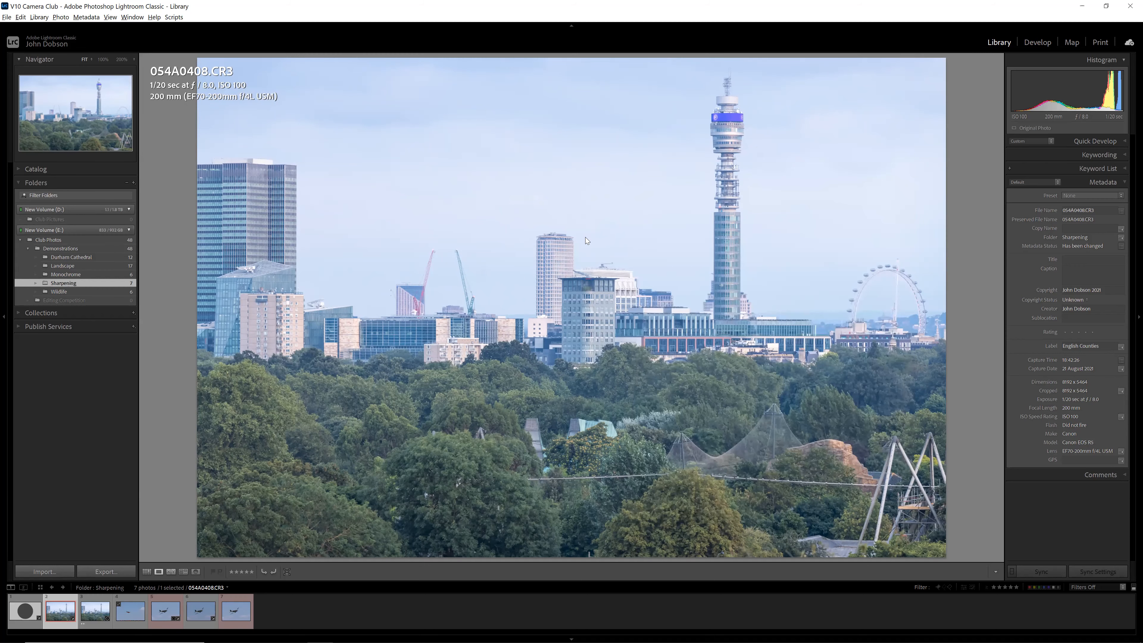
drag(746, 280, 722, 379)
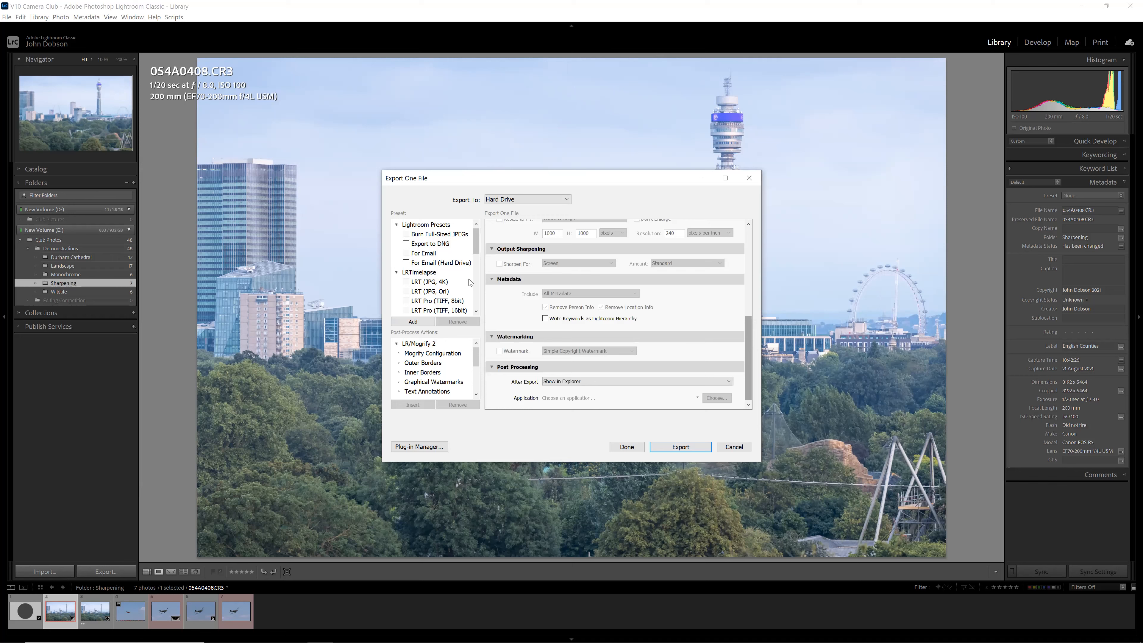
drag(750, 328, 754, 246)
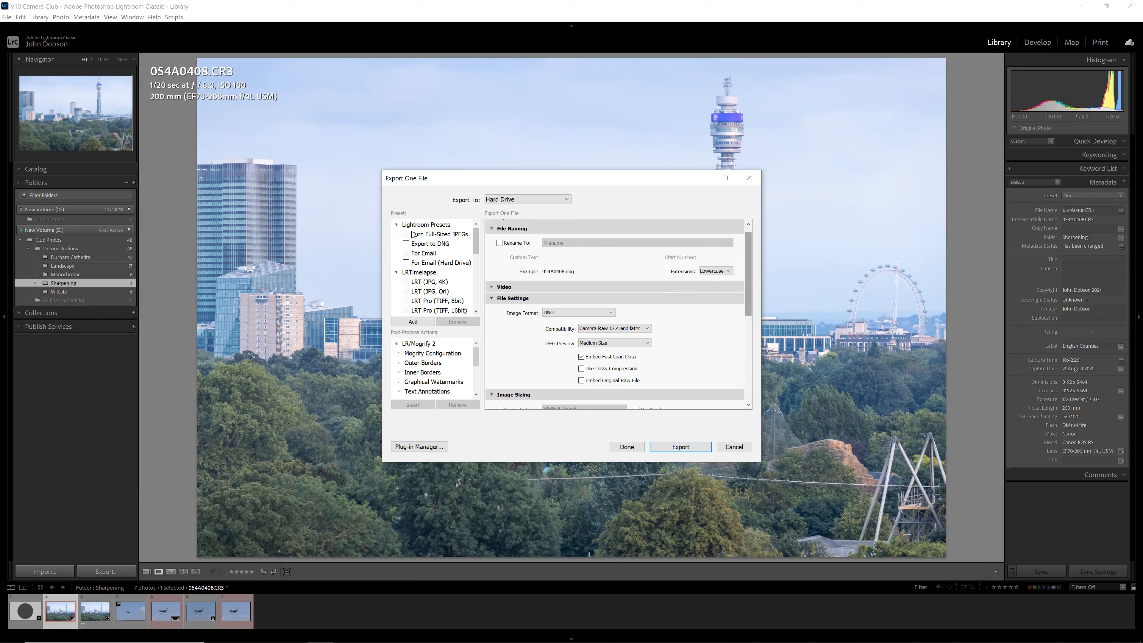
Step: Load the Pdi export preset, examine its image sizing and output sharpening options, and close the dialog without exporting
drag(478, 243, 478, 283)
click(421, 293)
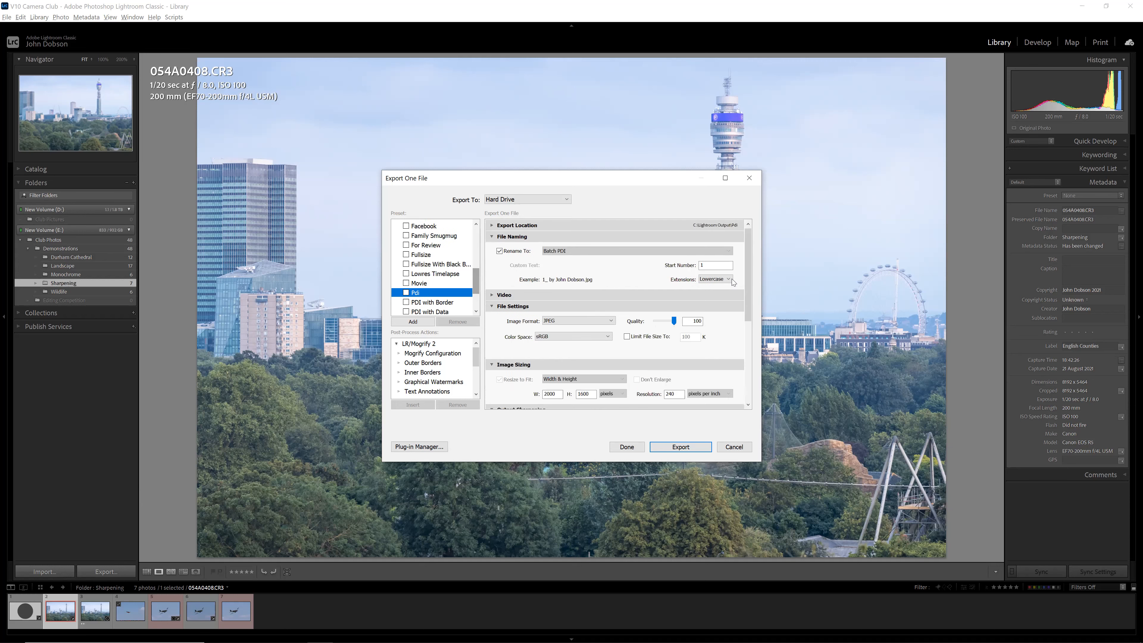
drag(746, 279, 747, 335)
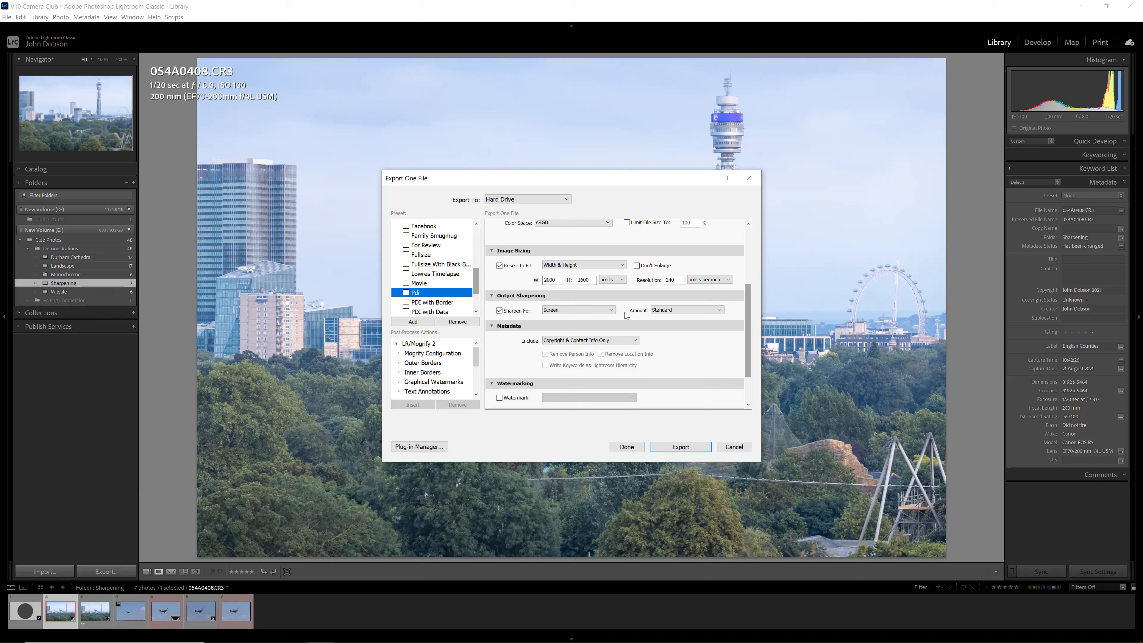
click(726, 446)
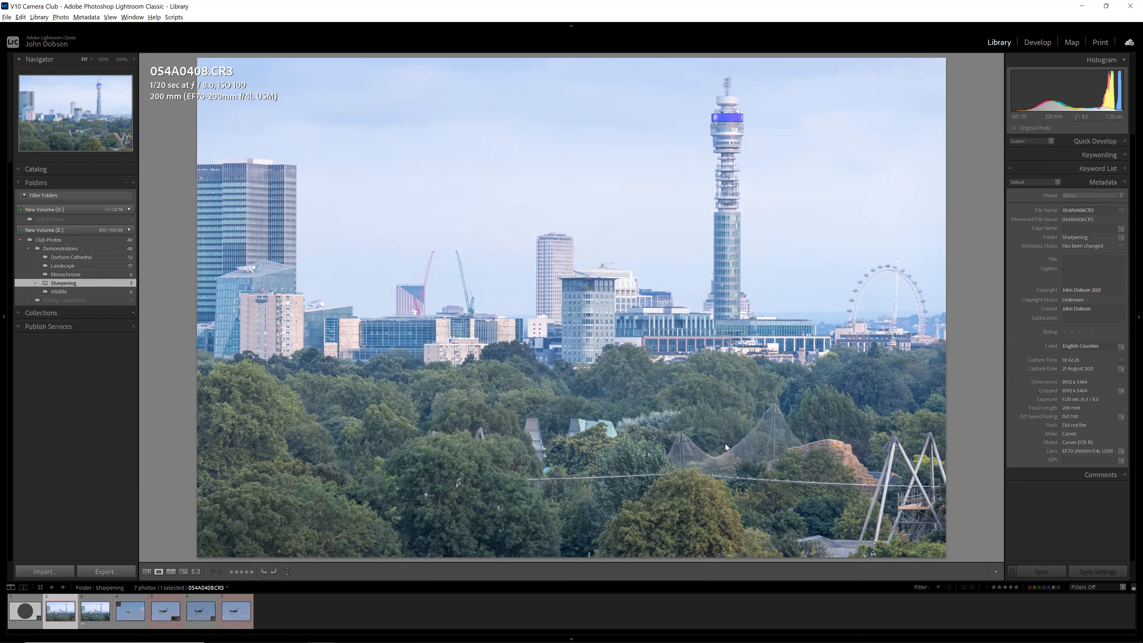
Step: Switch to the Love High ISO.pptx slide show in PowerPoint and reveal the three Conclusion bullets about Topaz Labs Sharpen AI
key(alt+Tab)
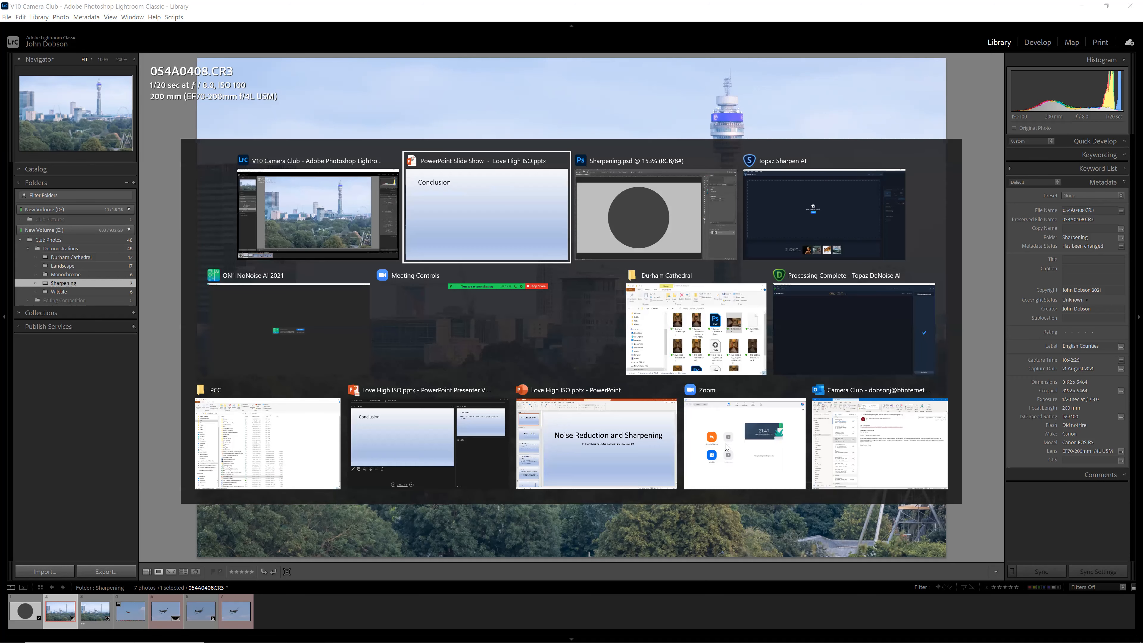
key(Right)
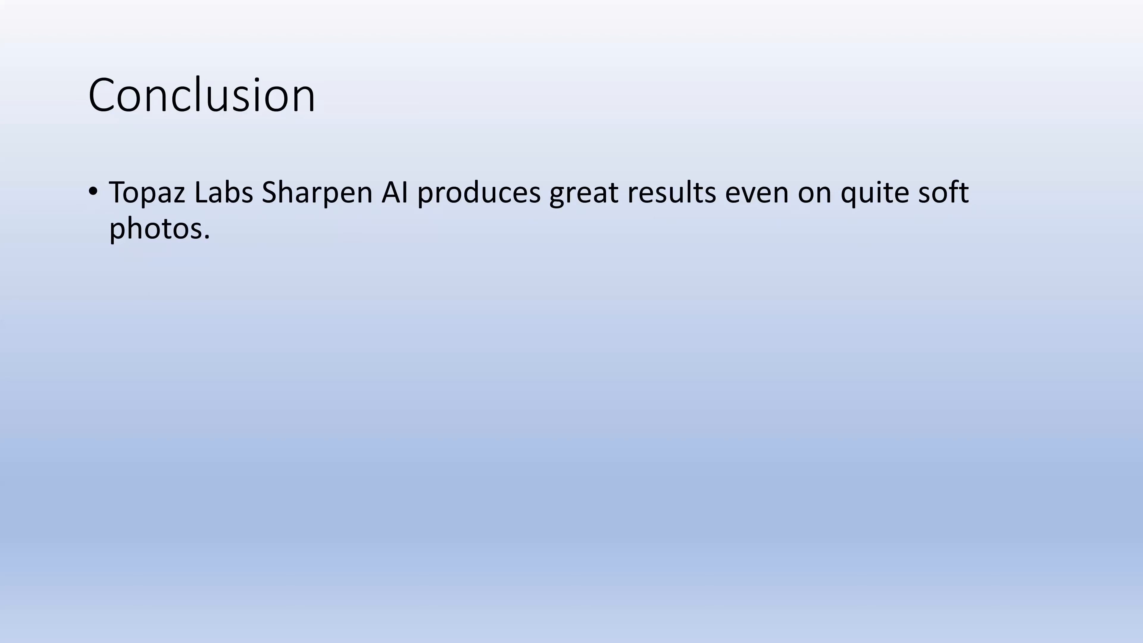
key(Right)
key(Right)
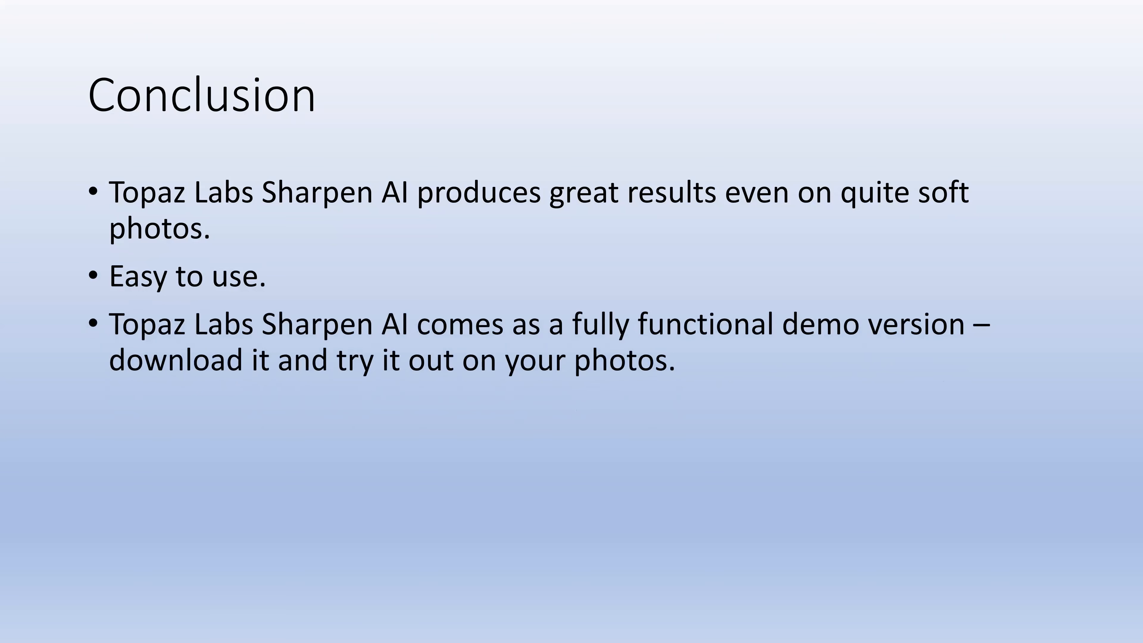
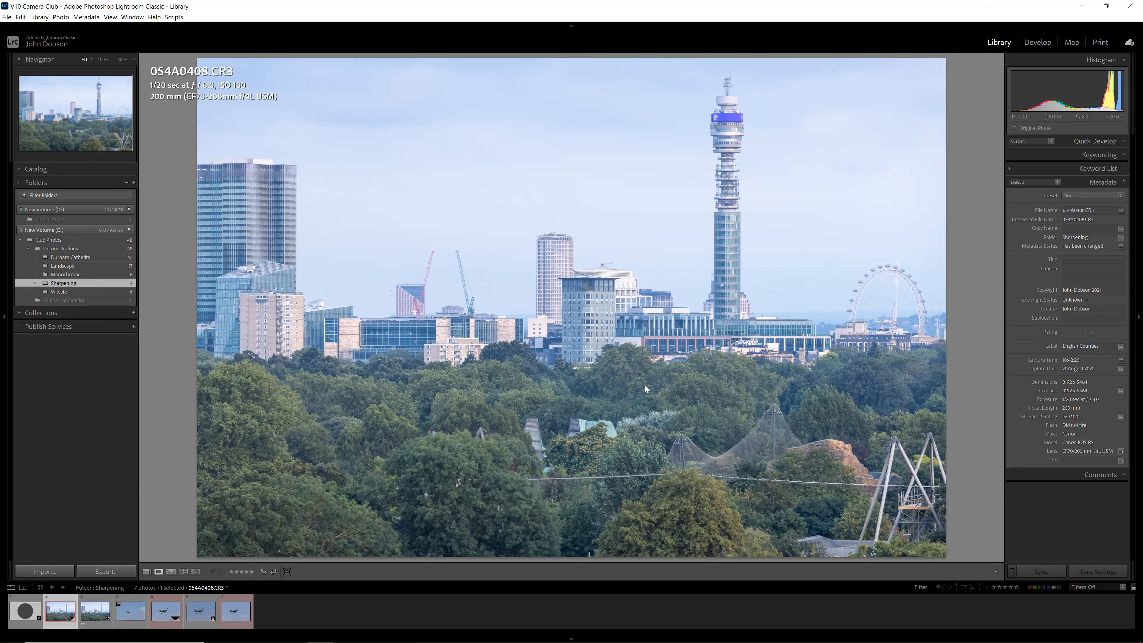
Step: Switch back to Lightroom Classic and open 054A0408.CR3 in the Develop module
click(1037, 42)
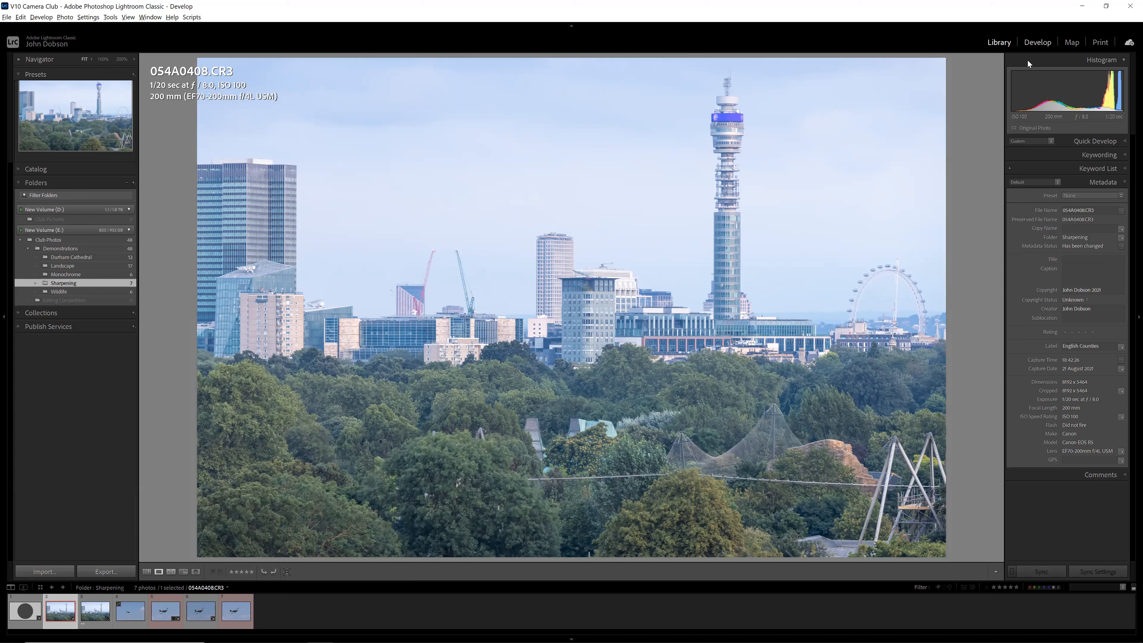